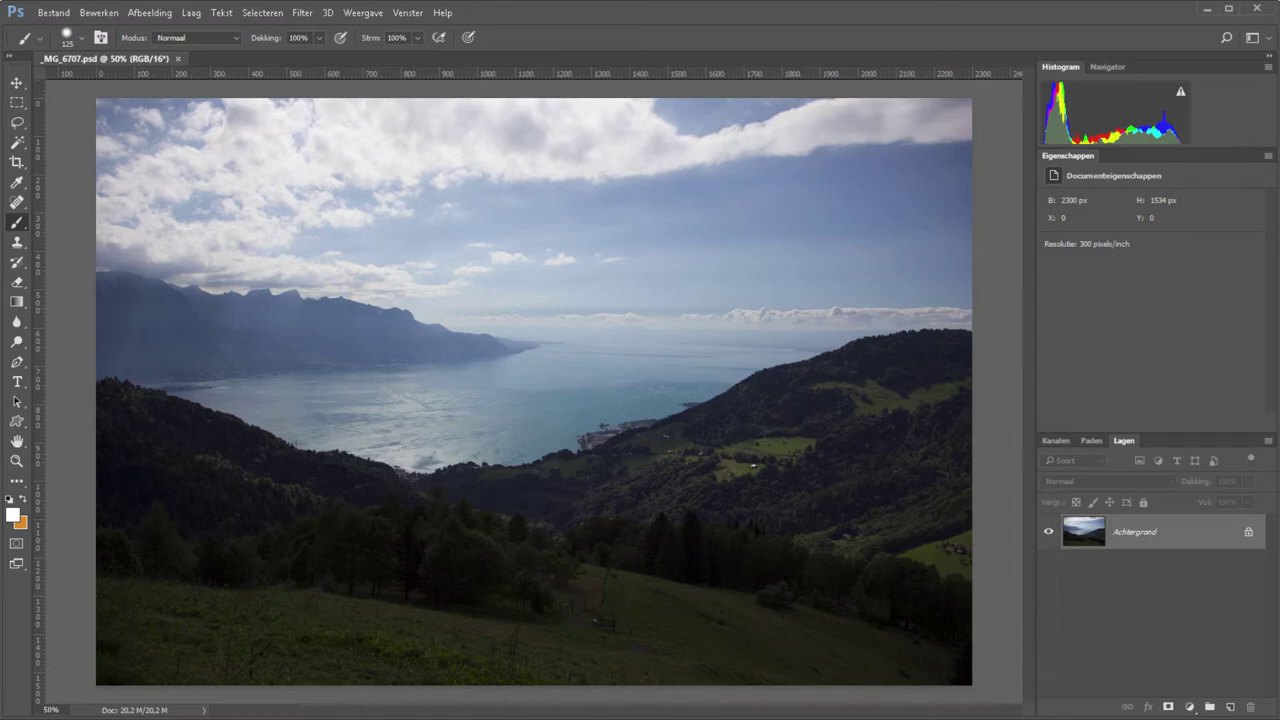
Add a Levels adjustment layer, Niveaus 1, with its midtone set to 1.
{"action": "left_click_drag", "start_coordinate": [314, 564], "coordinate": [200, 570]}
{"action": "left_click", "coordinate": [1189, 707]}
{"action": "left_click", "coordinate": [1158, 446]}
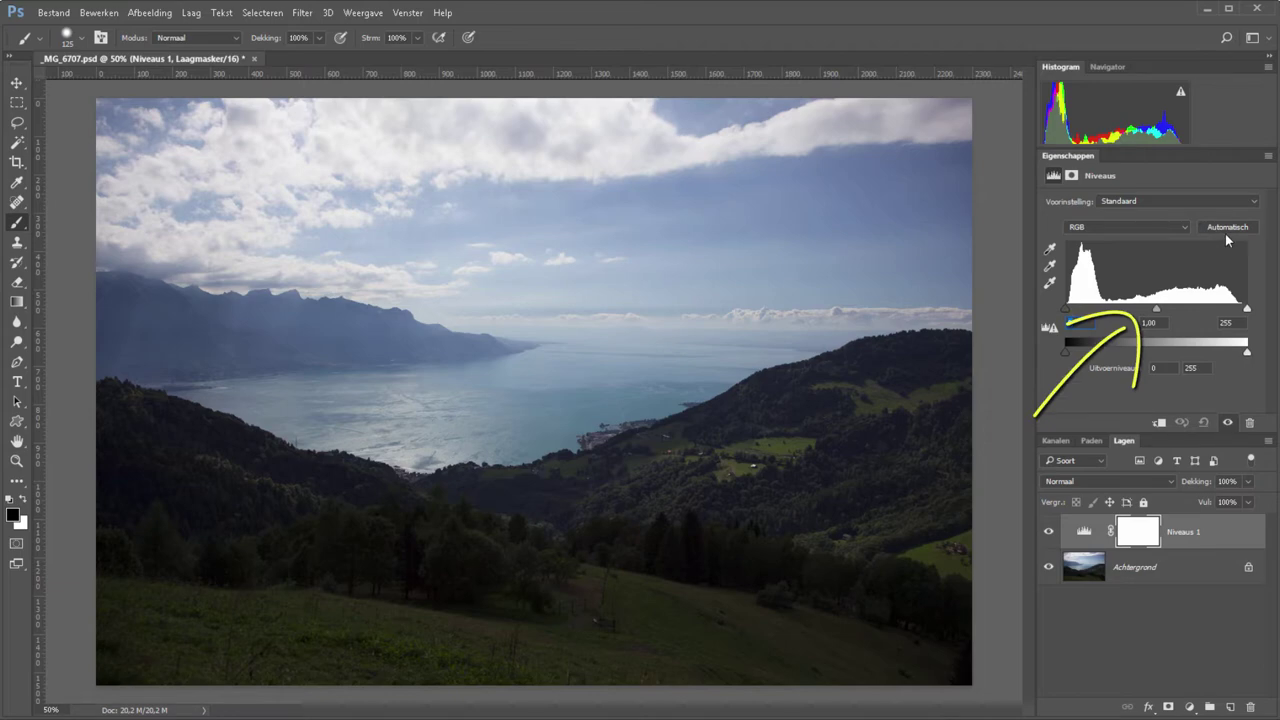
{"action": "left_click_drag", "start_coordinate": [1156, 308], "coordinate": [1181, 309]}
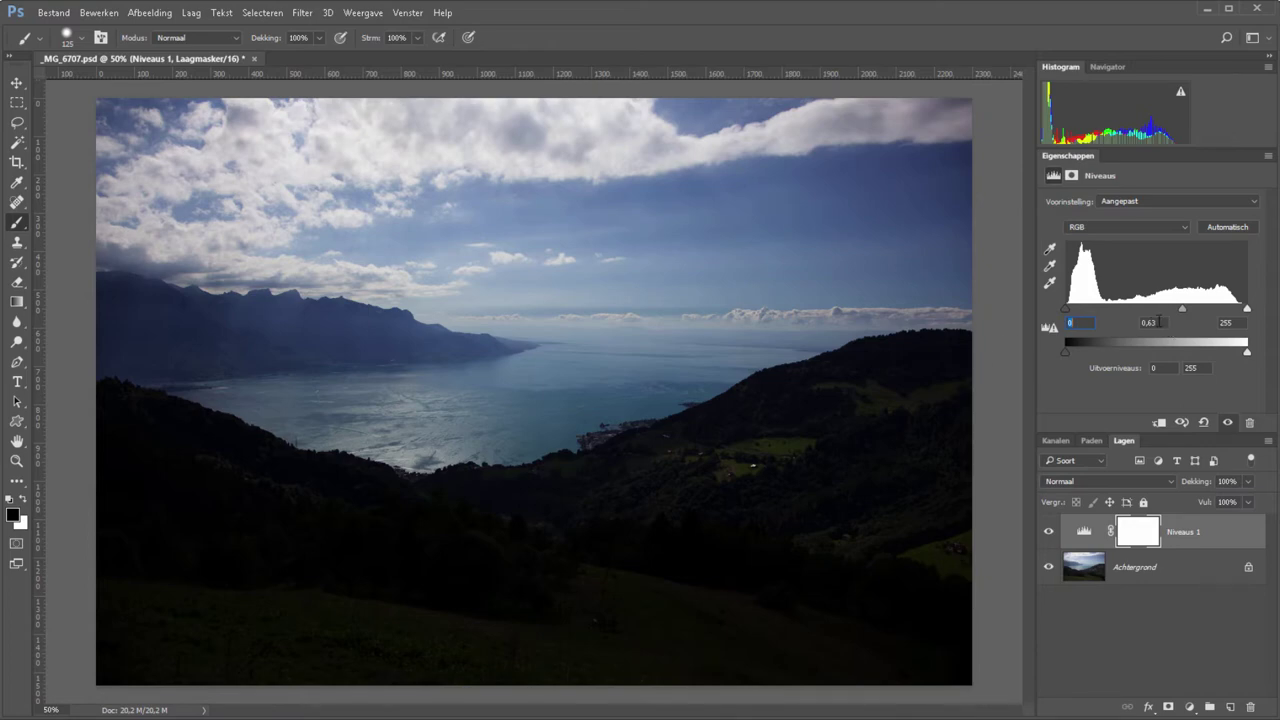
{"action": "key", "text": "Tab"}
{"action": "type", "text": "1"}
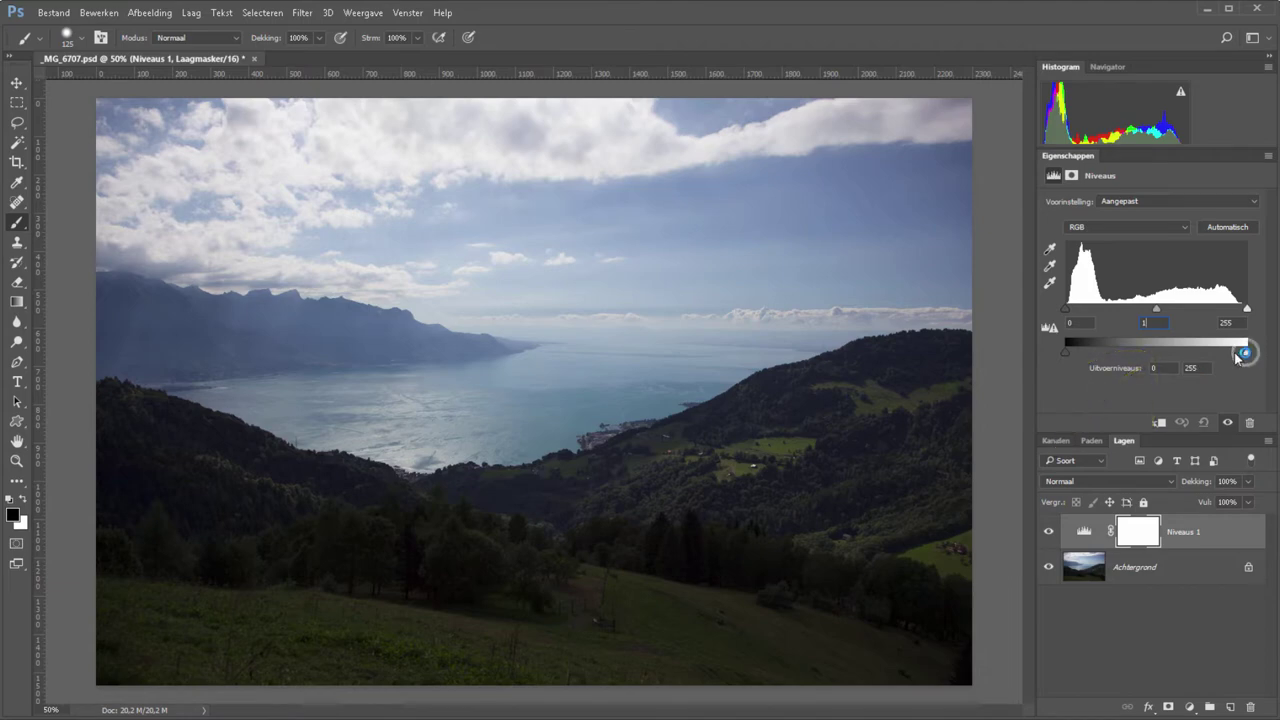
Try other midtone values, then lower the white output level to 155.
{"action": "left_click_drag", "start_coordinate": [1238, 358], "coordinate": [1173, 351]}
{"action": "mouse_move", "coordinate": [1156, 308]}
{"action": "left_mouse_down"}
{"action": "mouse_move", "coordinate": [1176, 309]}
{"action": "mouse_move", "coordinate": [1123, 322]}
{"action": "left_mouse_up"}
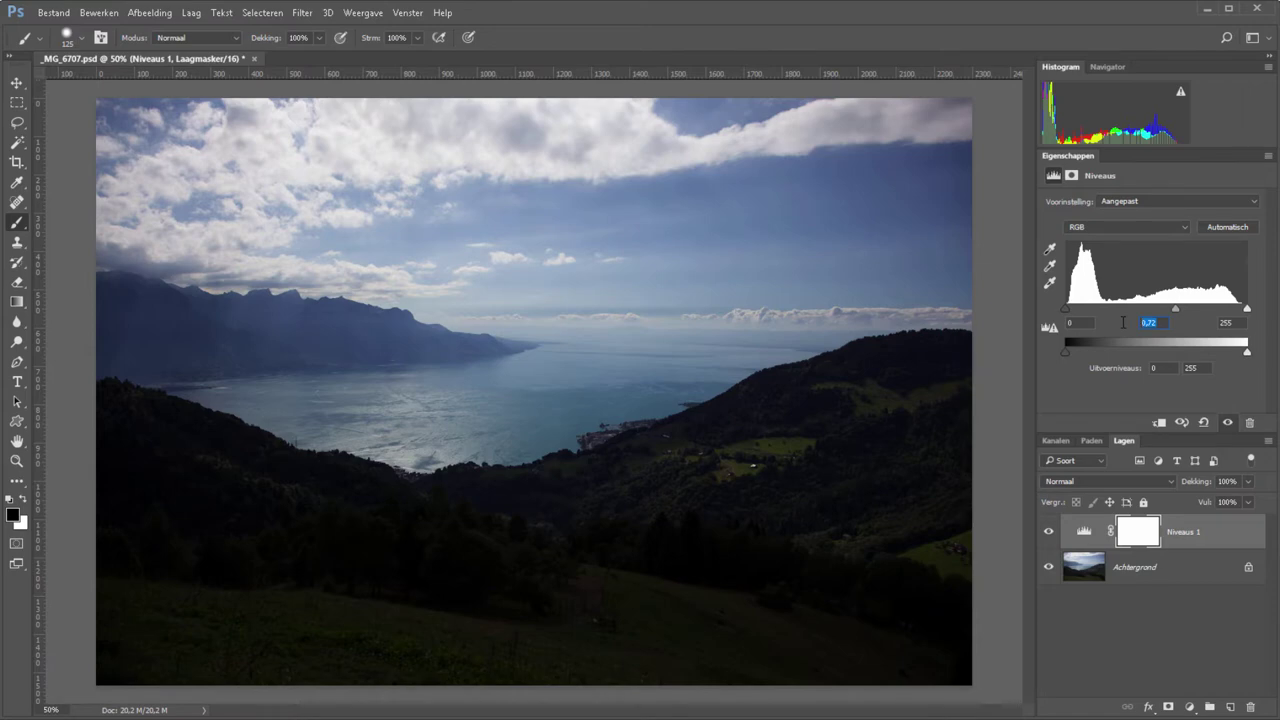
{"action": "type", "text": "4"}
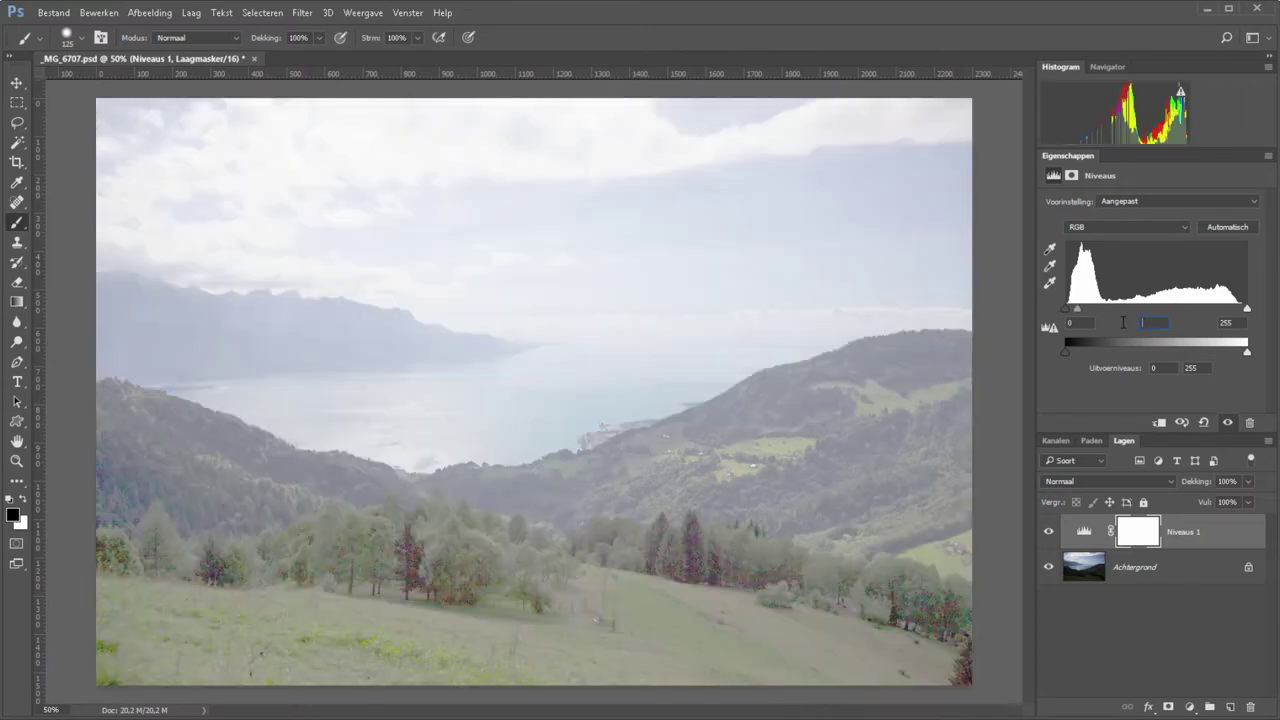
{"action": "type", "text": "1"}
{"action": "left_click_drag", "start_coordinate": [1247, 352], "coordinate": [1177, 354]}
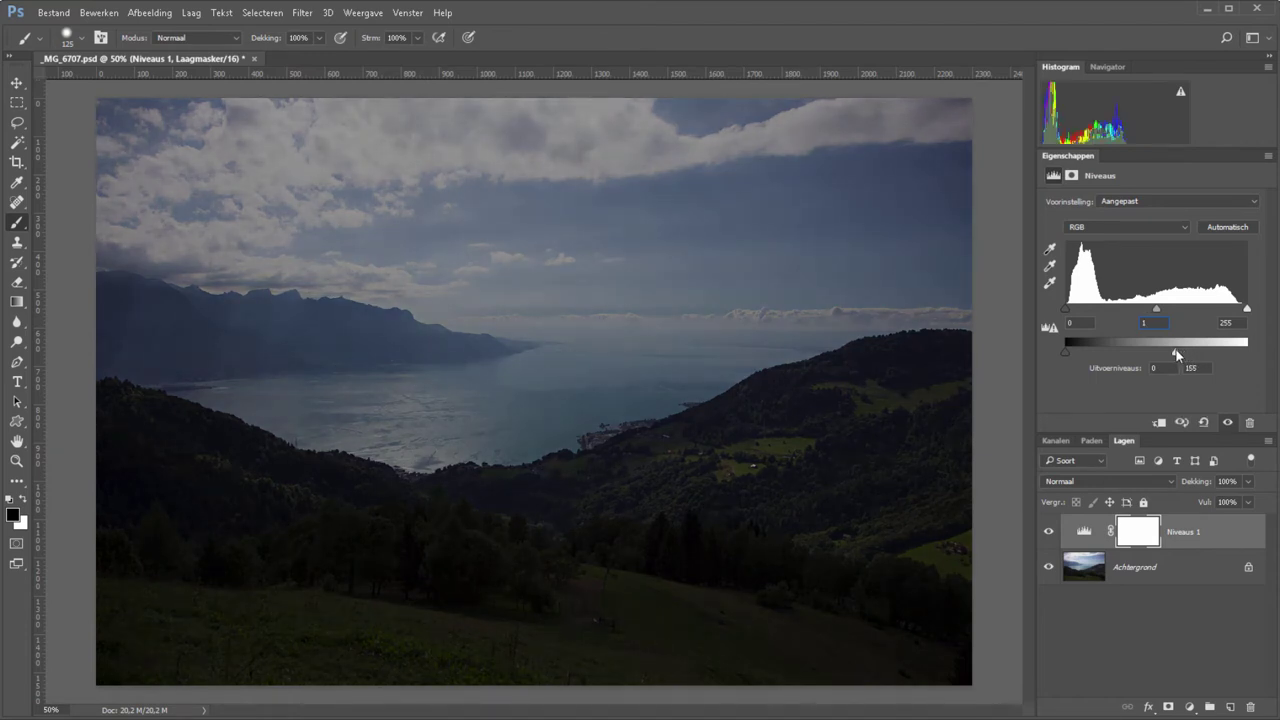
Invert the Niveaus 1 mask to hide the darkening and set a 168 px brush.
{"action": "left_click", "coordinate": [1071, 175]}
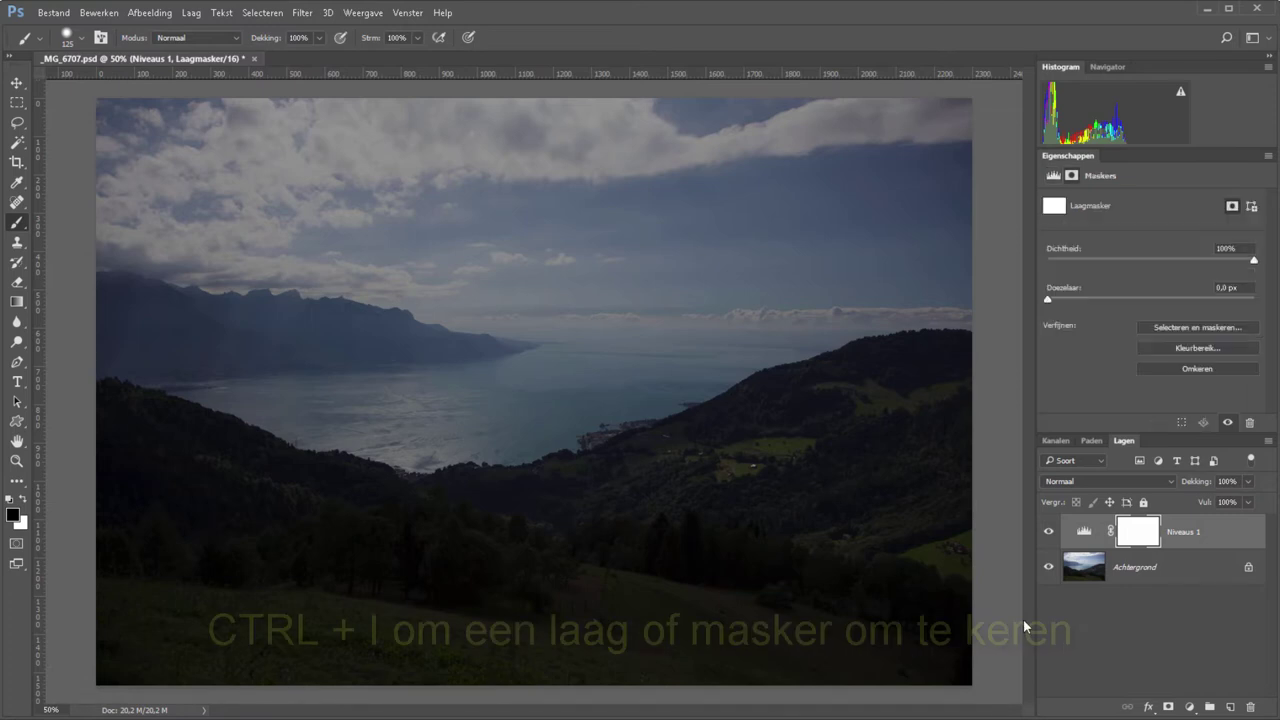
{"action": "key", "text": "ctrl+i"}
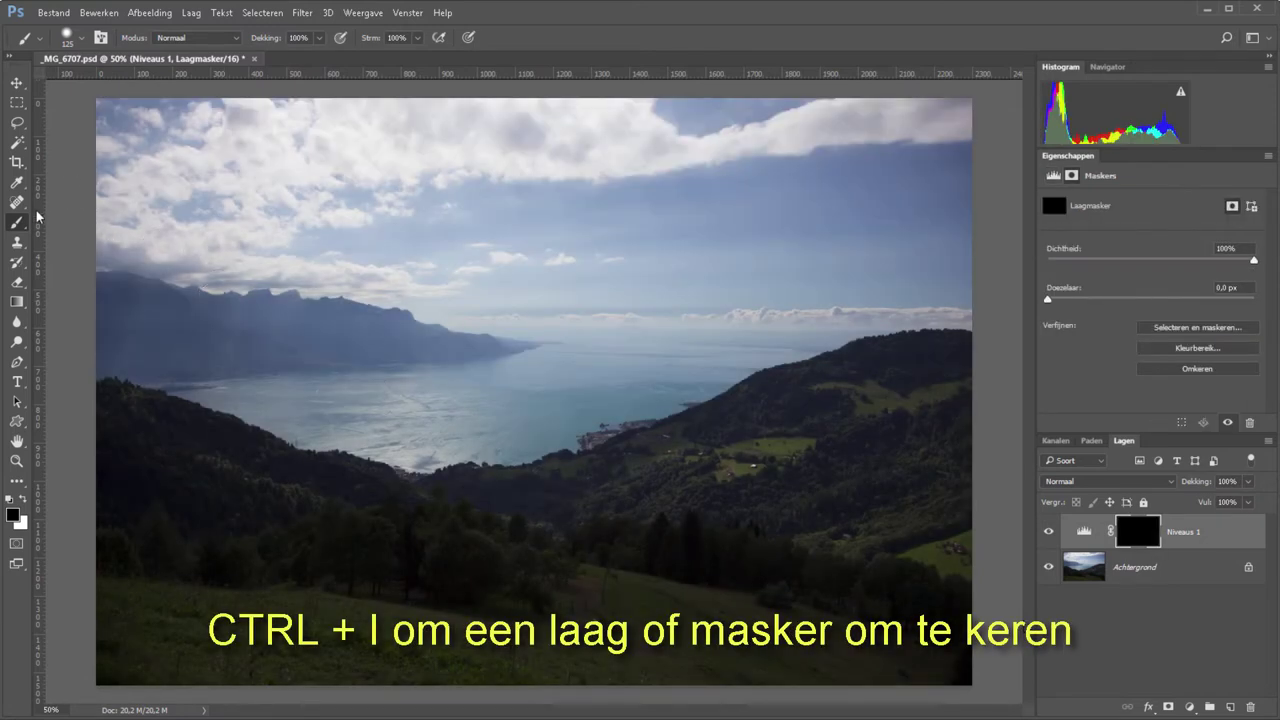
{"action": "right_click", "coordinate": [255, 600]}
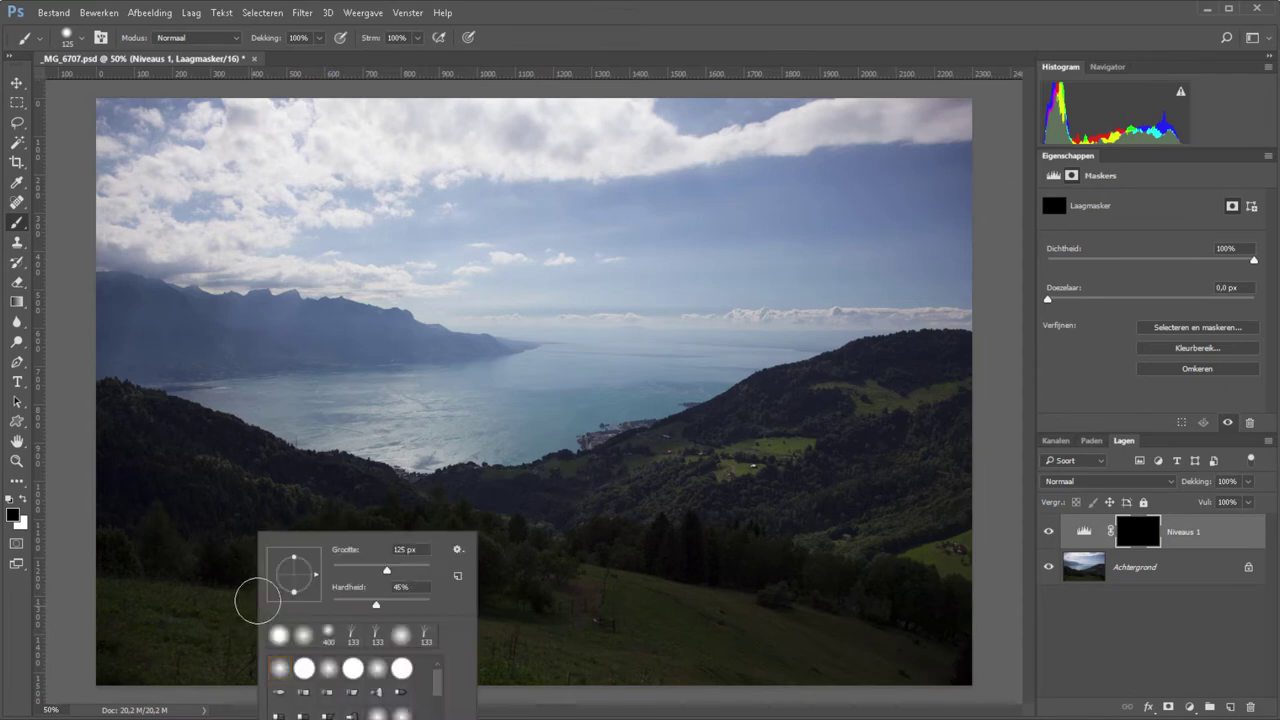
{"action": "left_click_drag", "start_coordinate": [400, 572], "coordinate": [397, 570]}
{"action": "key", "text": "Return"}
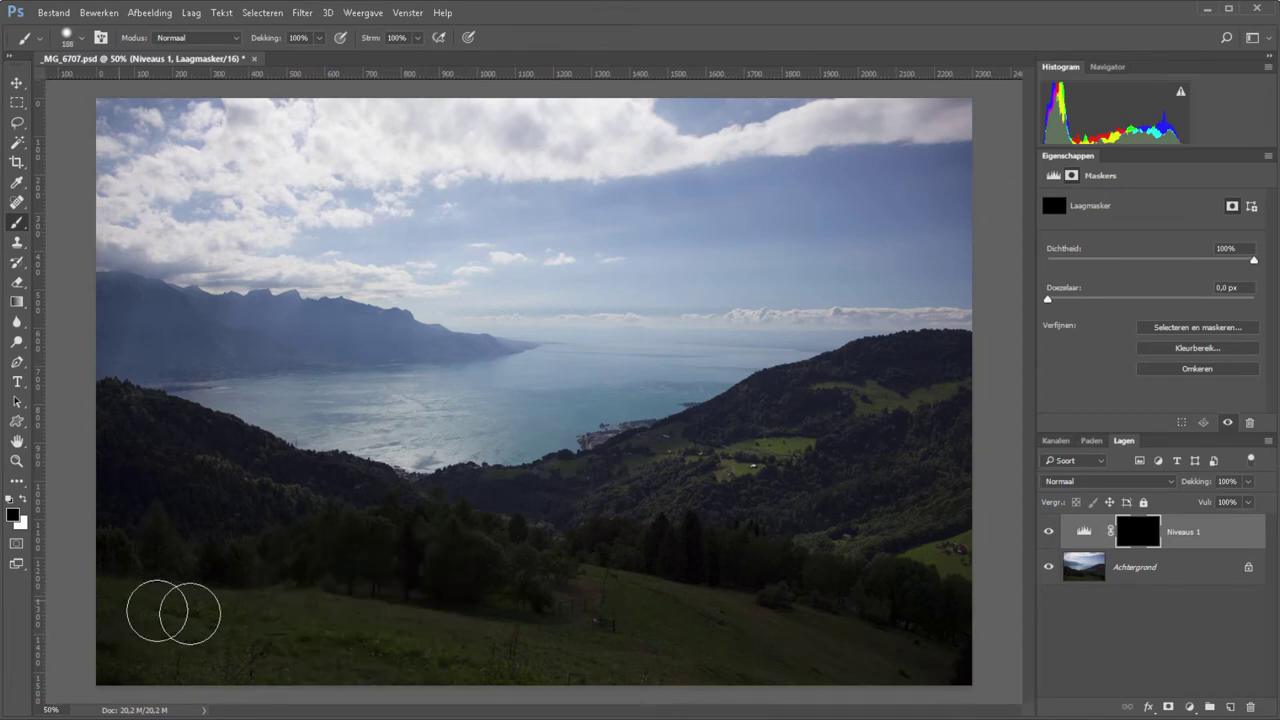
Paint the darkening back onto the lower foreground meadow in white.
{"action": "key", "text": "x"}
{"action": "mouse_move", "coordinate": [119, 594]}
{"action": "left_mouse_down"}
{"action": "mouse_move", "coordinate": [518, 637]}
{"action": "mouse_move", "coordinate": [400, 666]}
{"action": "mouse_move", "coordinate": [297, 669]}
{"action": "mouse_move", "coordinate": [209, 646]}
{"action": "left_mouse_up"}
{"action": "key", "text": "bracketleft"}
{"action": "key", "text": "bracketleft"}
{"action": "key", "text": "bracketleft"}
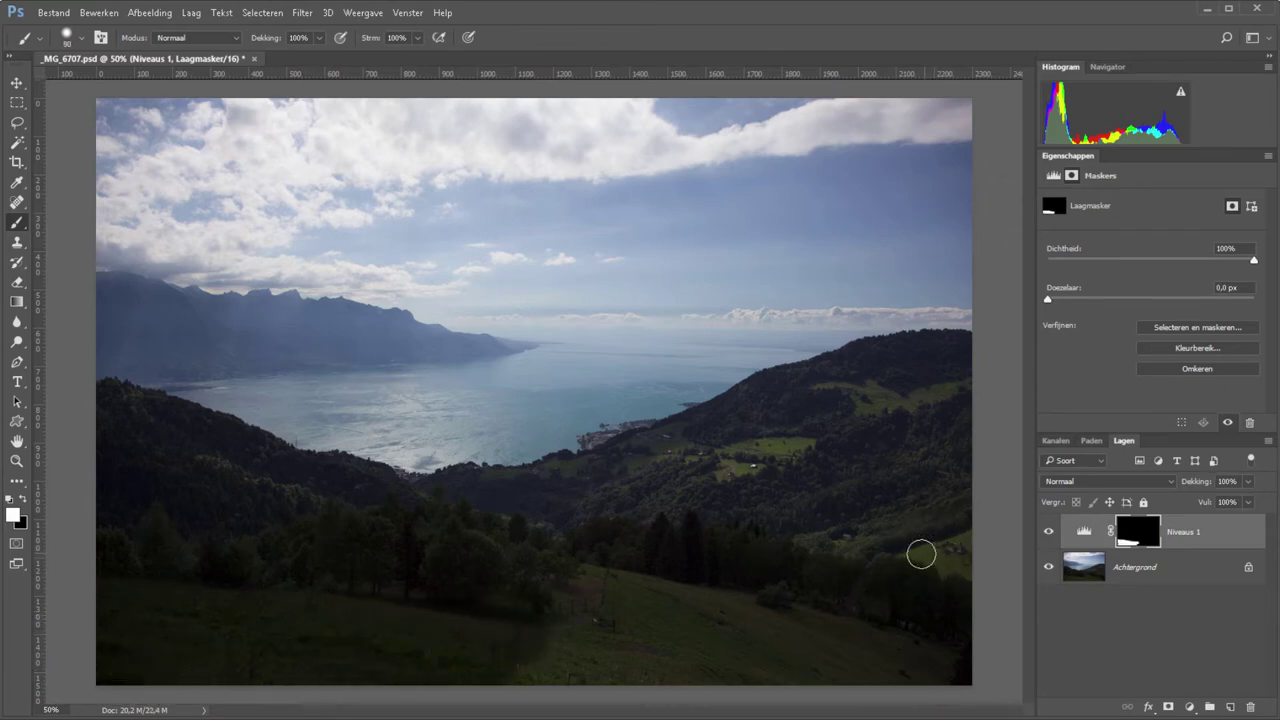
{"action": "key", "text": "bracketleft"}
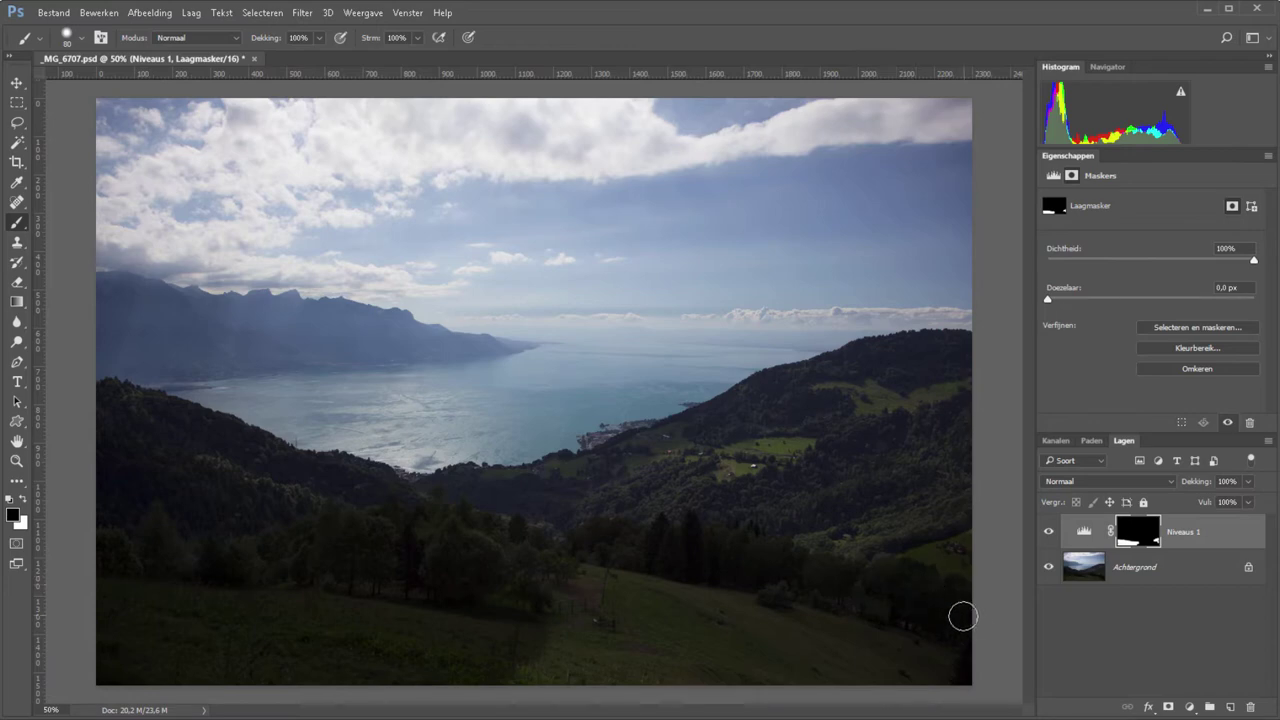
{"action": "key", "text": "x"}
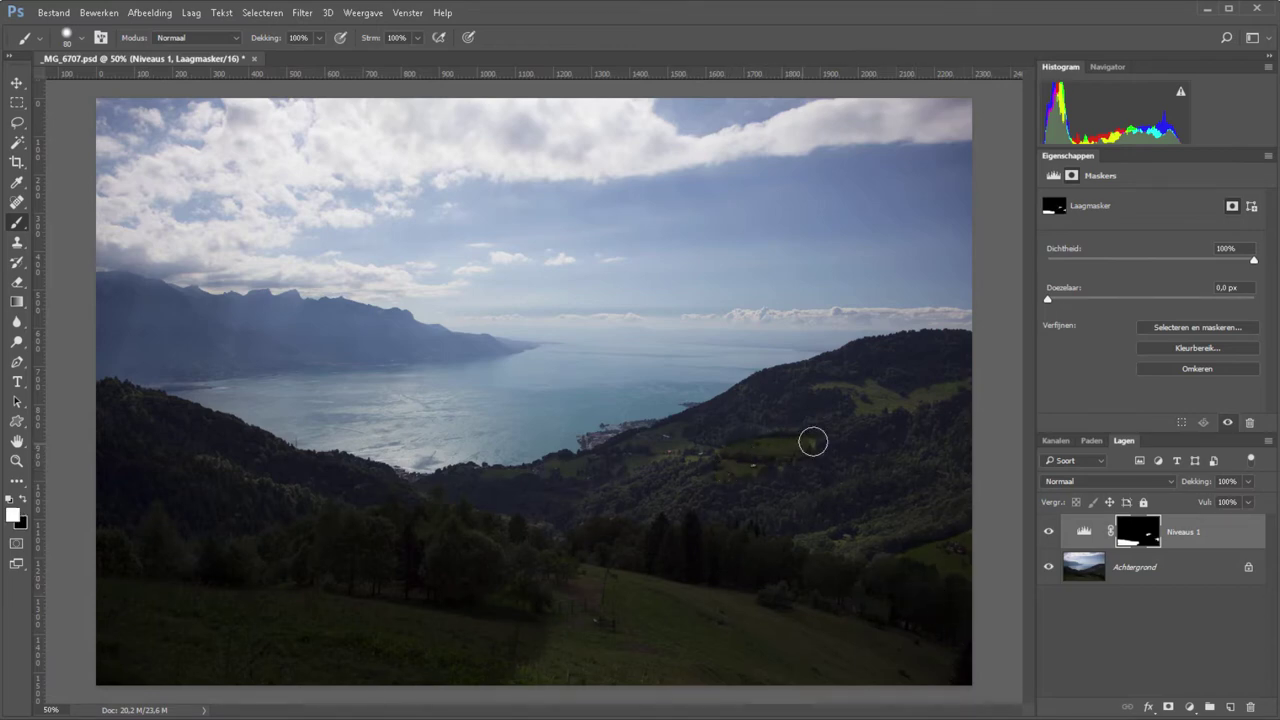
{"action": "key", "text": "x"}
{"action": "key", "text": "x"}
{"action": "key", "text": "x"}
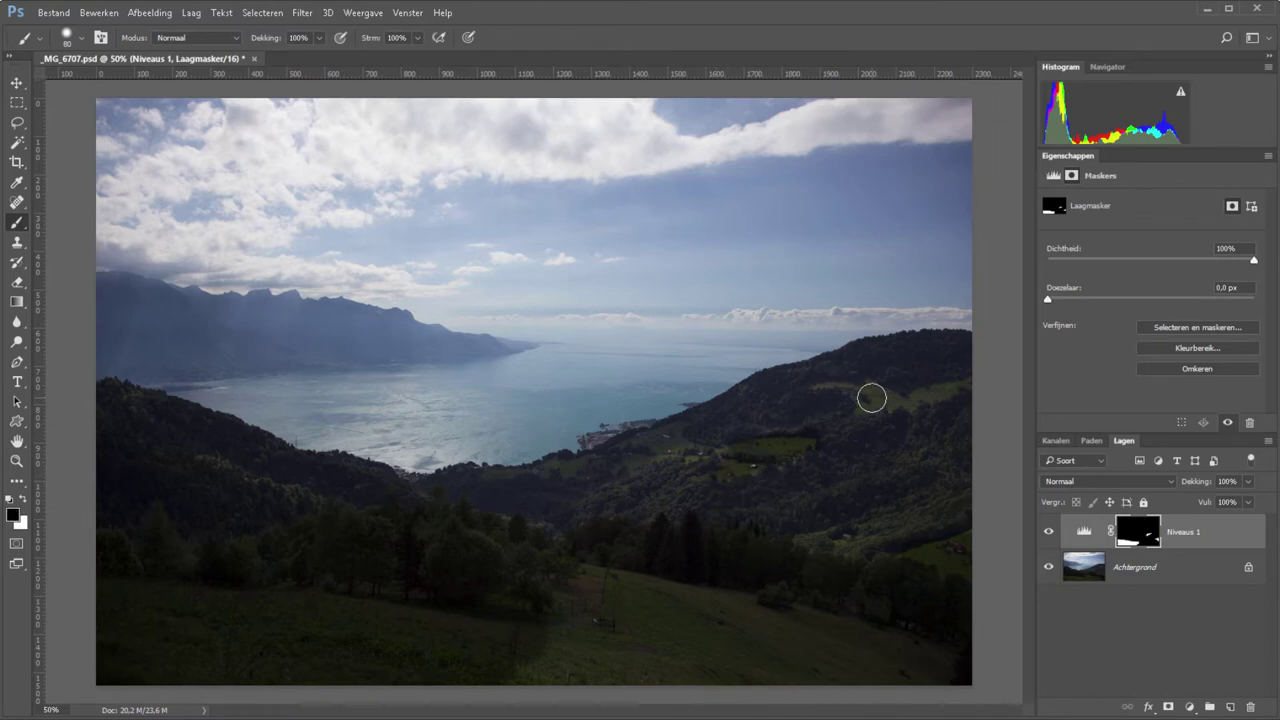
{"action": "key", "text": "x"}
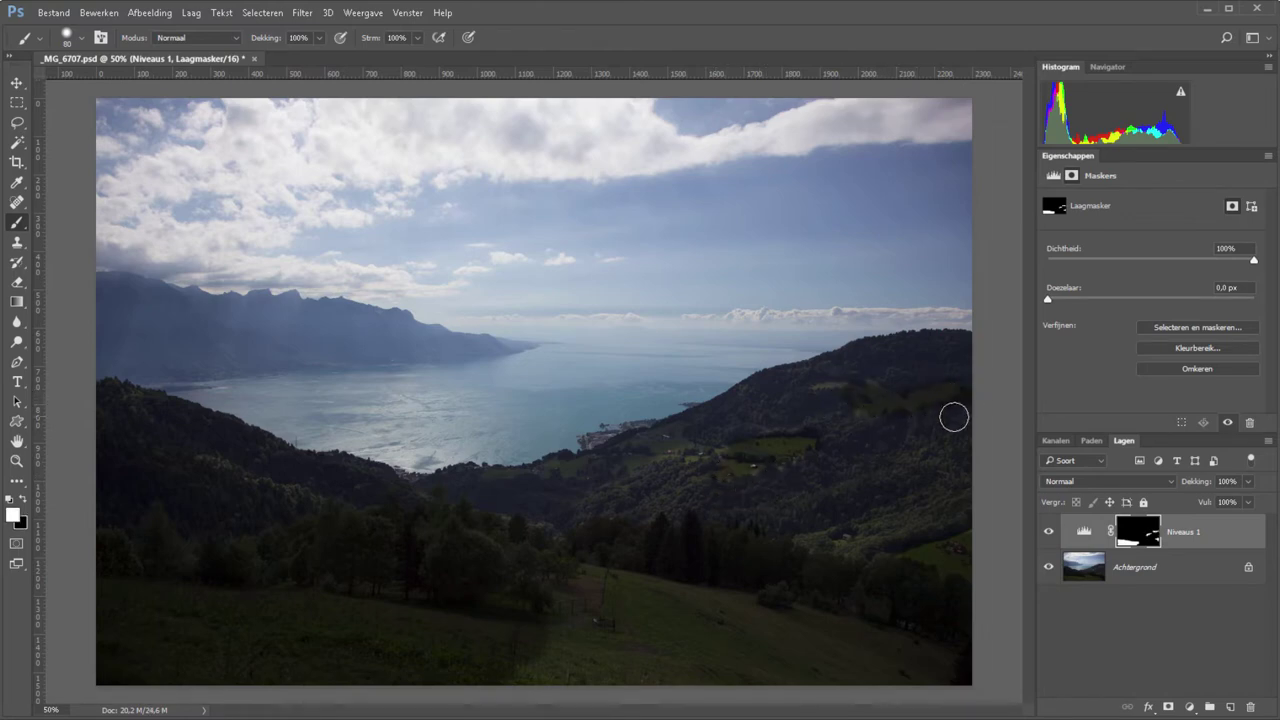
{"action": "key", "text": "x"}
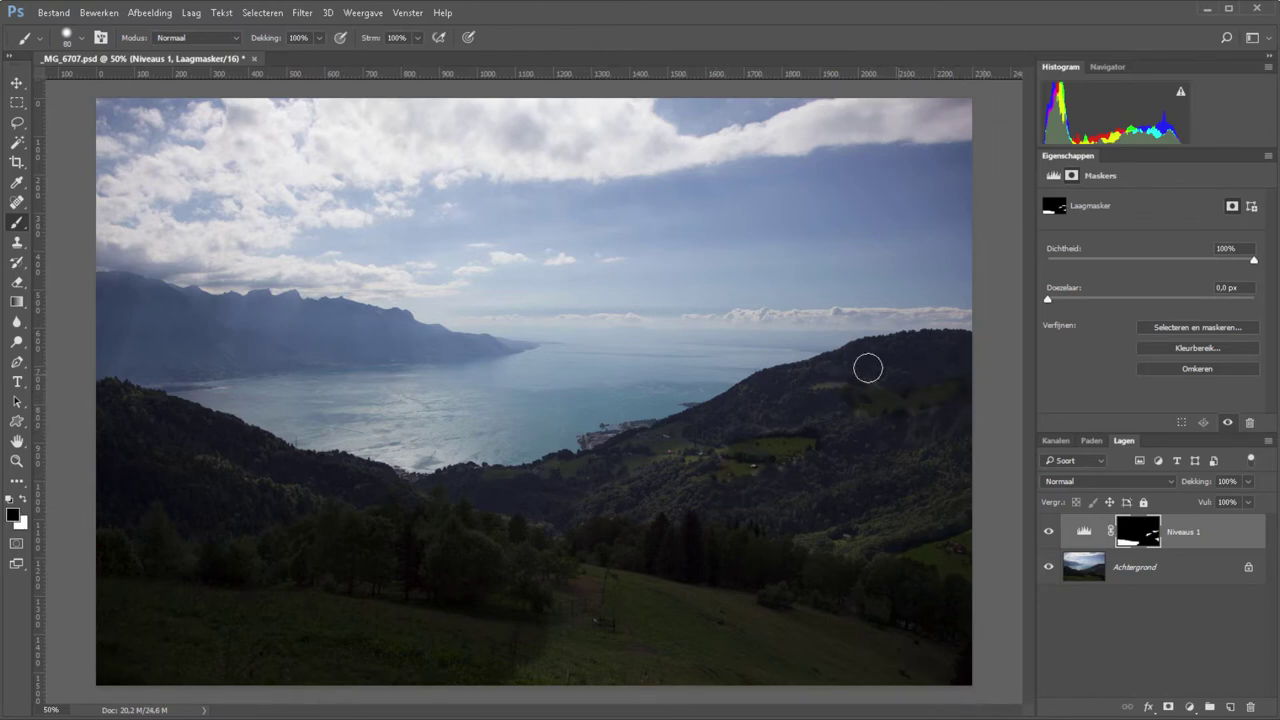
{"action": "key", "text": "x"}
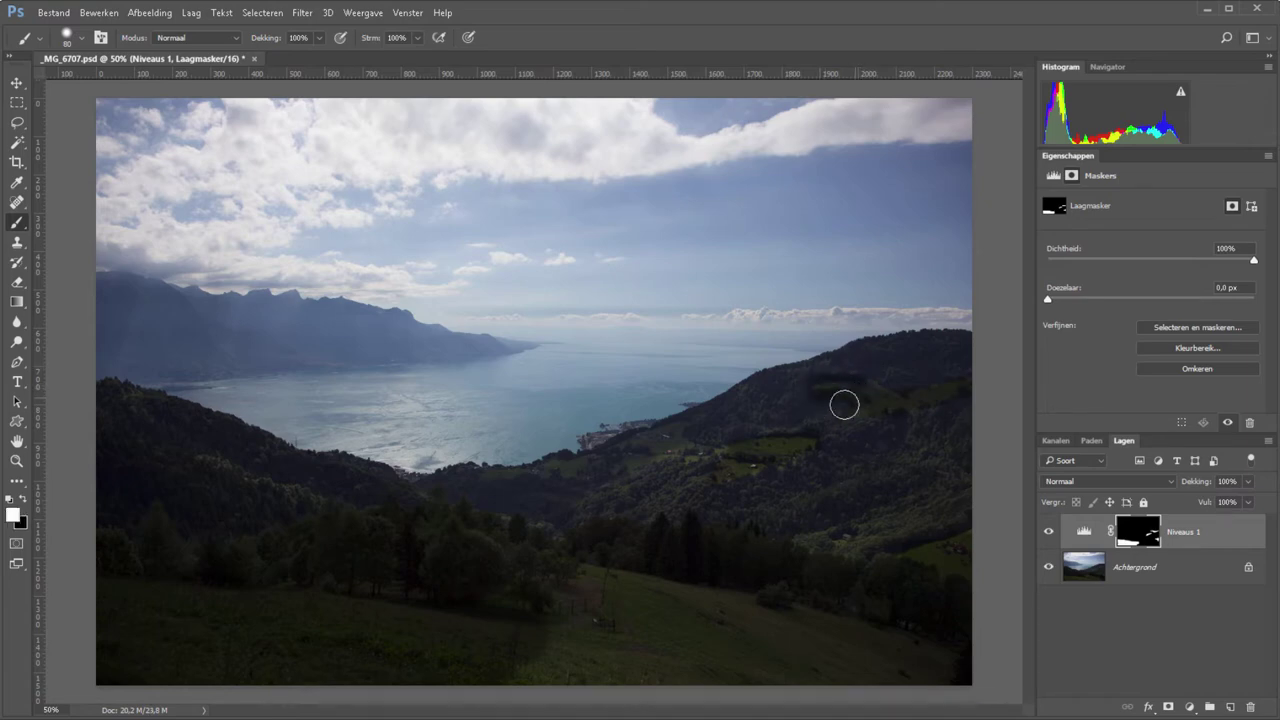
{"action": "key", "text": "x"}
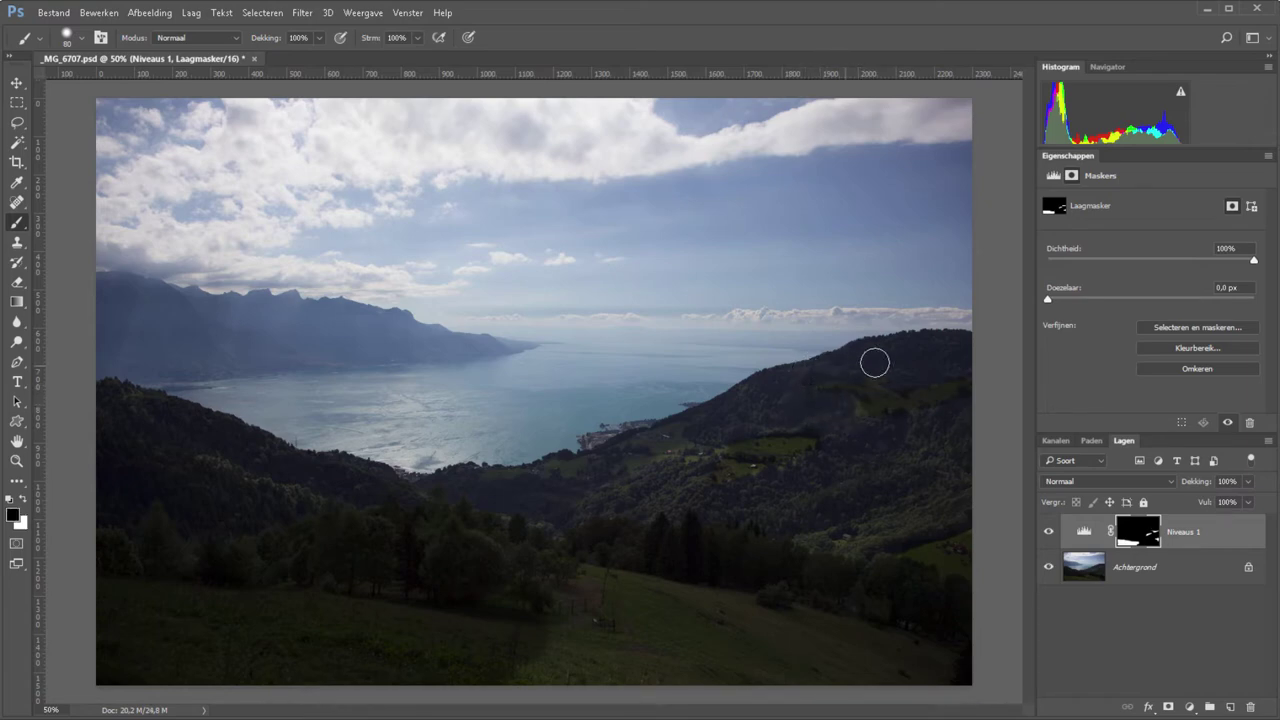
Paint the darkening onto the left mountains with a 124 px white brush.
{"action": "right_click", "coordinate": [462, 392]}
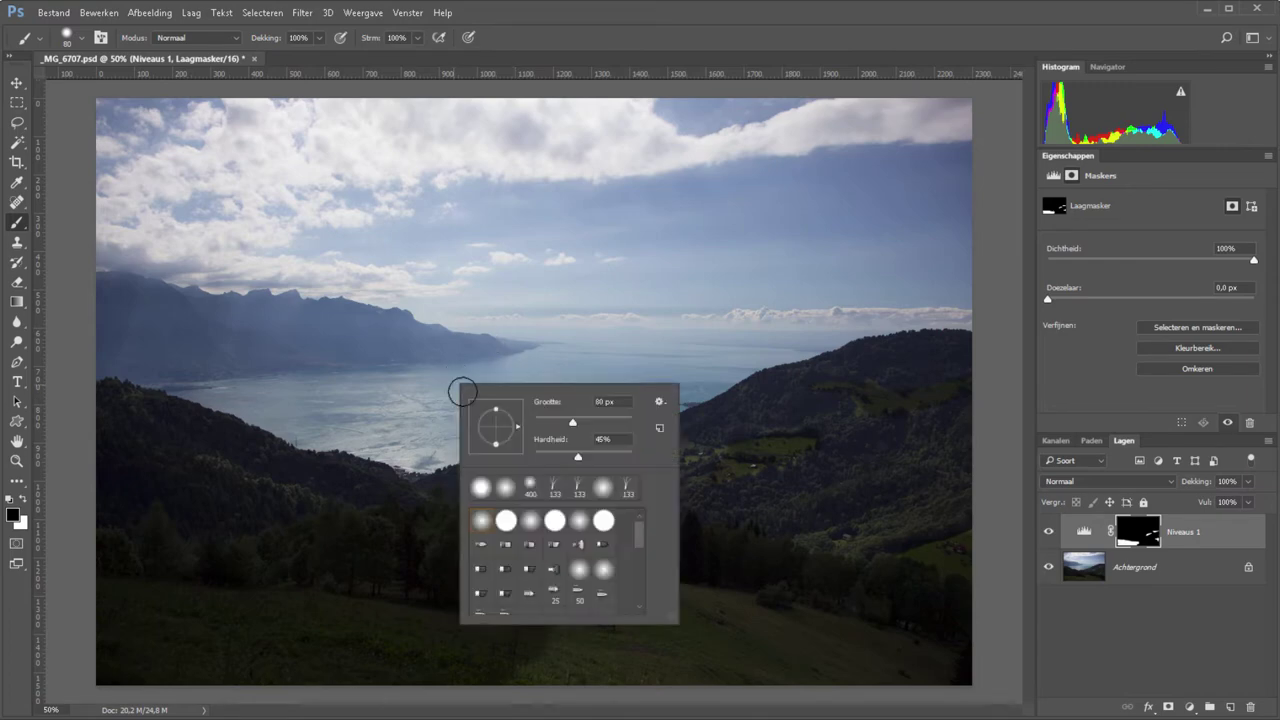
{"action": "type", "text": "124"}
{"action": "key", "text": "Return"}
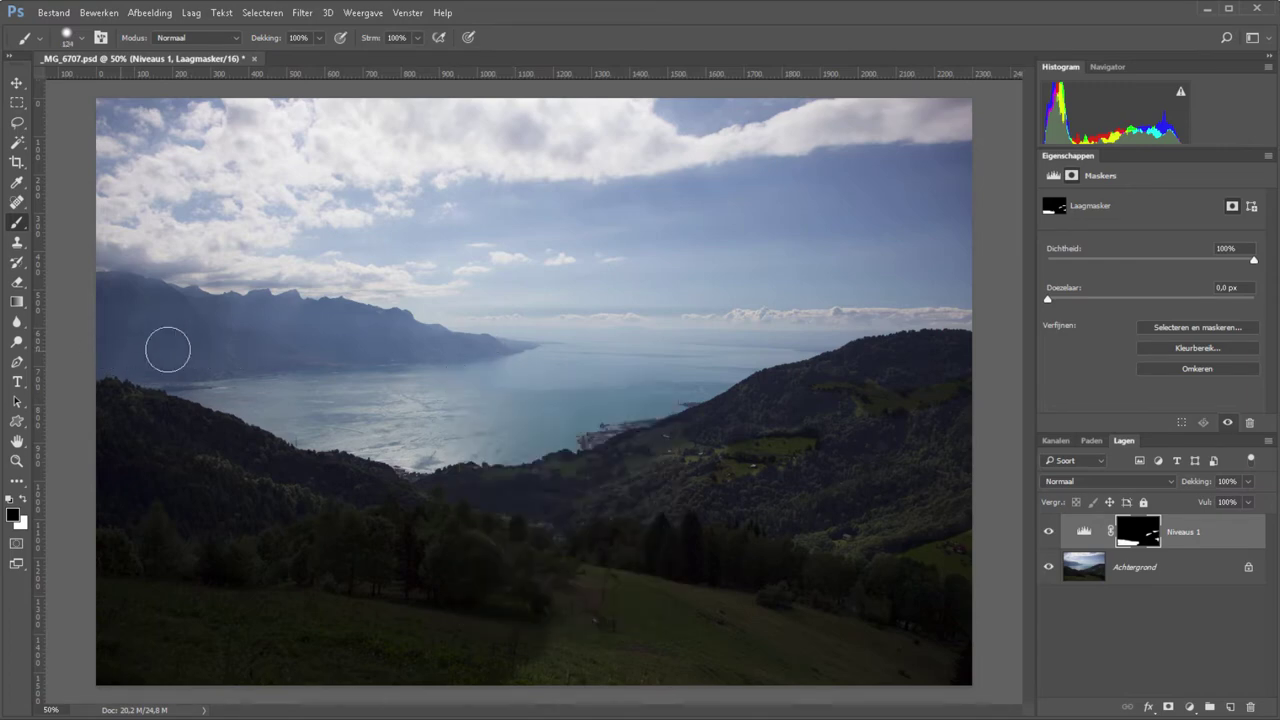
{"action": "key", "text": "x"}
{"action": "mouse_move", "coordinate": [106, 346]}
{"action": "left_mouse_down"}
{"action": "mouse_move", "coordinate": [180, 357]}
{"action": "mouse_move", "coordinate": [391, 346]}
{"action": "mouse_move", "coordinate": [344, 321]}
{"action": "mouse_move", "coordinate": [89, 294]}
{"action": "mouse_move", "coordinate": [166, 323]}
{"action": "mouse_move", "coordinate": [109, 354]}
{"action": "mouse_move", "coordinate": [354, 333]}
{"action": "mouse_move", "coordinate": [462, 356]}
{"action": "mouse_move", "coordinate": [520, 348]}
{"action": "mouse_move", "coordinate": [455, 345]}
{"action": "left_mouse_up"}
Paint the darkening across the left part of the lake with a 78 px brush.
{"action": "right_click", "coordinate": [462, 356]}
{"action": "type", "text": "48"}
{"action": "key", "text": "Return"}
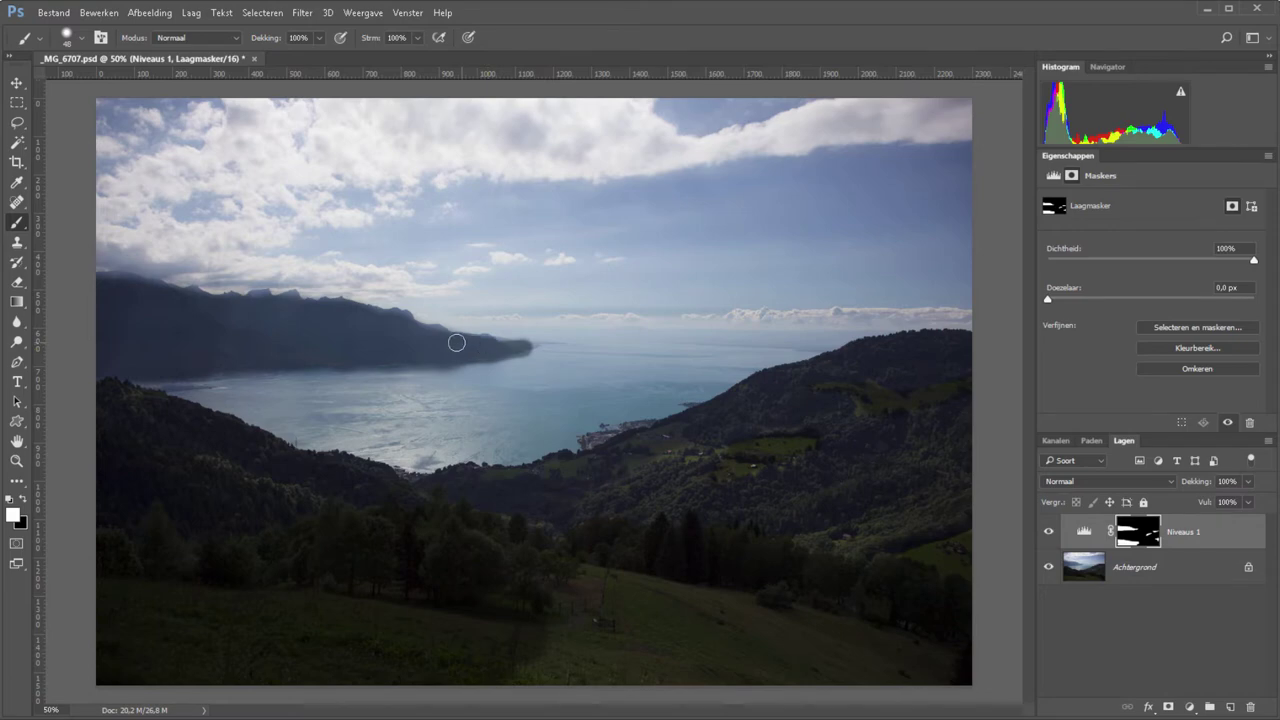
{"action": "right_click", "coordinate": [519, 374]}
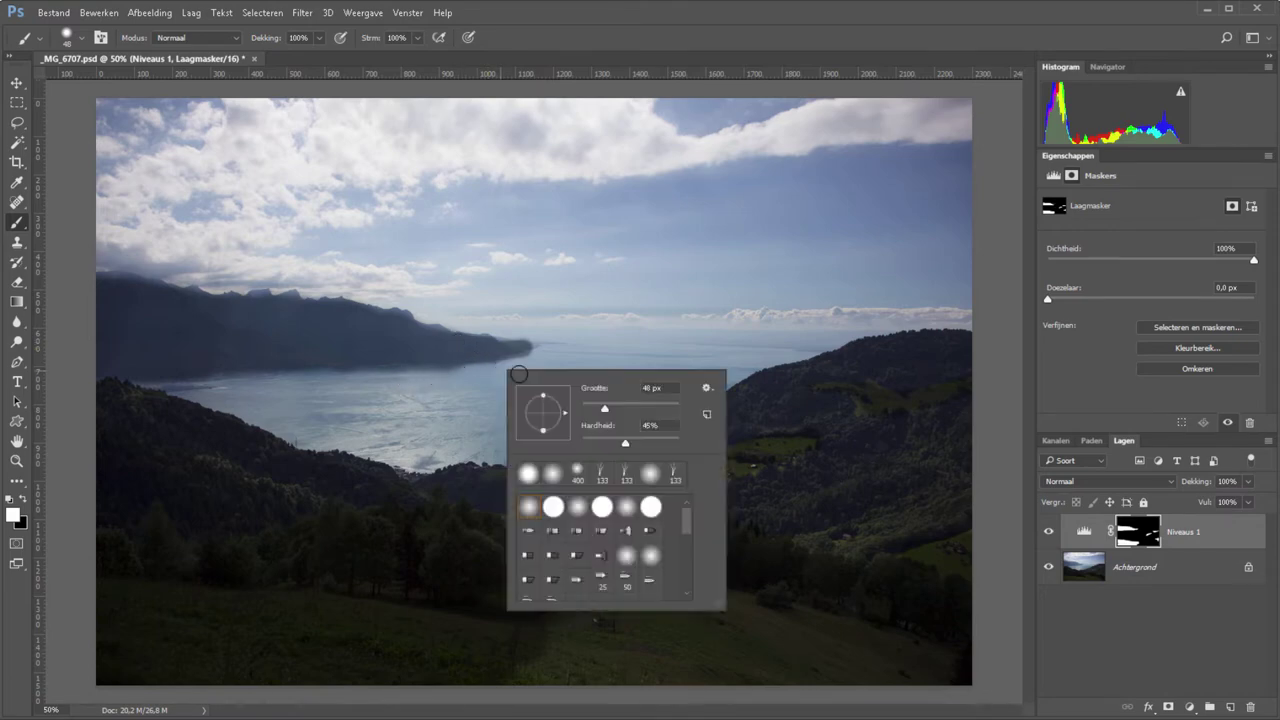
{"action": "left_click_drag", "start_coordinate": [604, 409], "coordinate": [620, 410]}
{"action": "key", "text": "Return"}
{"action": "mouse_move", "coordinate": [495, 358]}
{"action": "left_mouse_down"}
{"action": "mouse_move", "coordinate": [320, 423]}
{"action": "mouse_move", "coordinate": [277, 423]}
{"action": "mouse_move", "coordinate": [169, 380]}
{"action": "mouse_move", "coordinate": [374, 363]}
{"action": "mouse_move", "coordinate": [410, 377]}
{"action": "mouse_move", "coordinate": [323, 394]}
{"action": "left_mouse_up"}
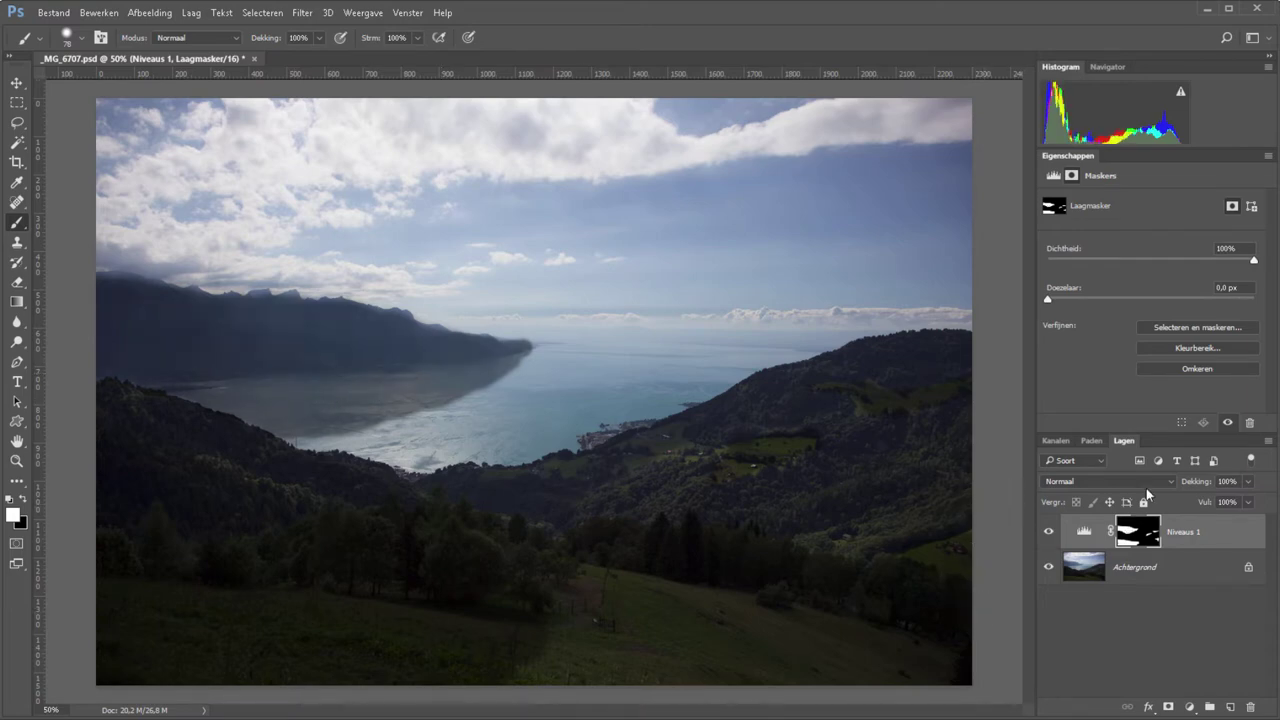
Raise the Niveaus 1 white output level from 155 to 213.
{"action": "left_click", "coordinate": [1084, 531]}
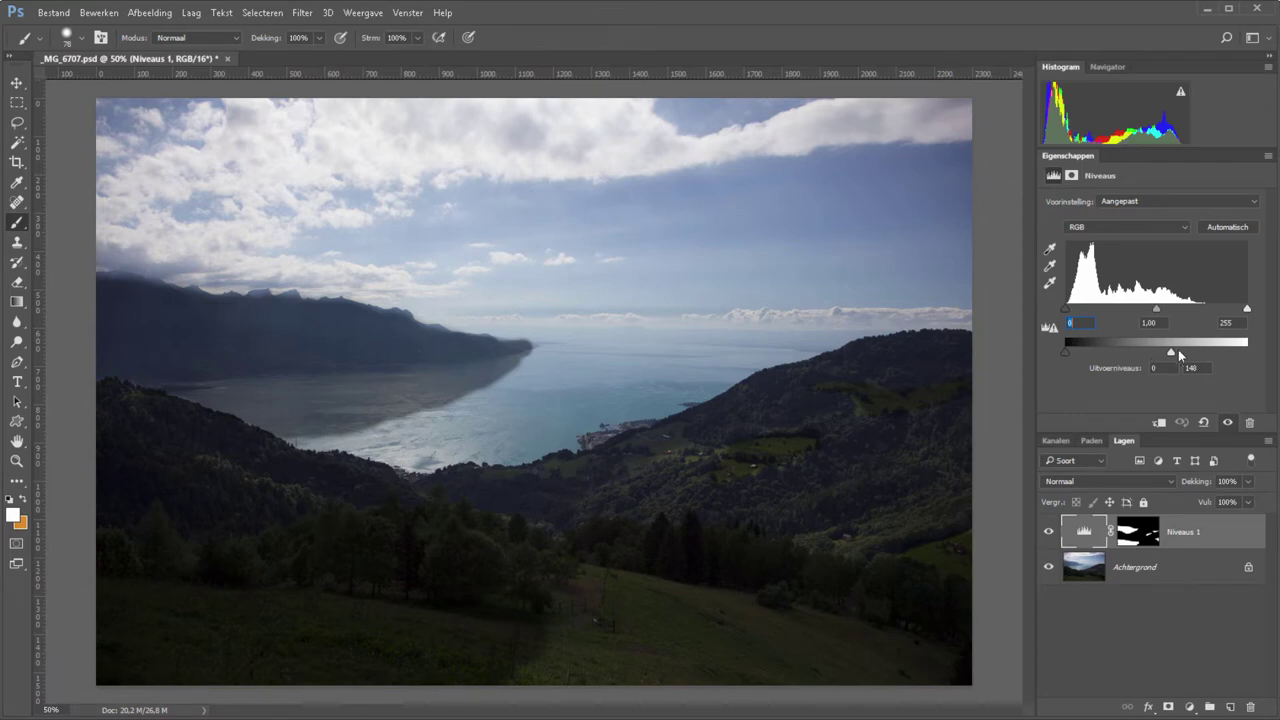
{"action": "left_click_drag", "start_coordinate": [1178, 349], "coordinate": [1213, 349]}
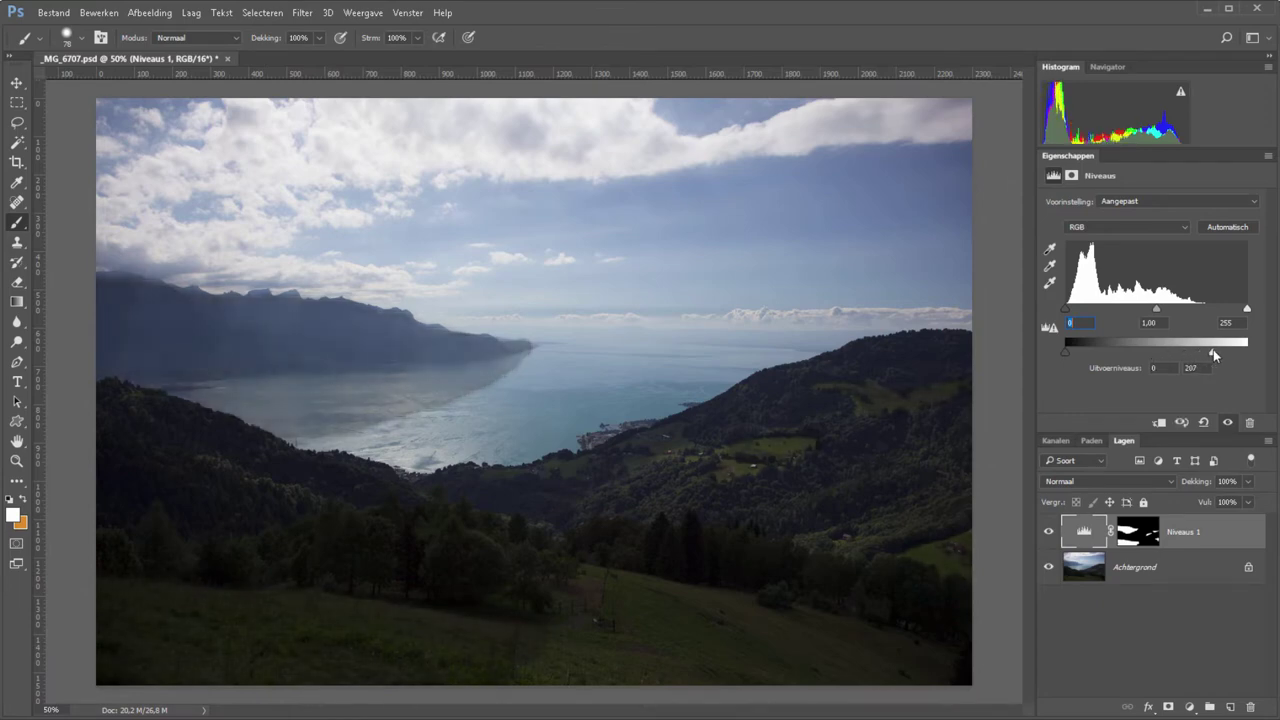
{"action": "left_click_drag", "start_coordinate": [1219, 354], "coordinate": [1217, 352]}
{"action": "left_click", "coordinate": [1095, 538]}
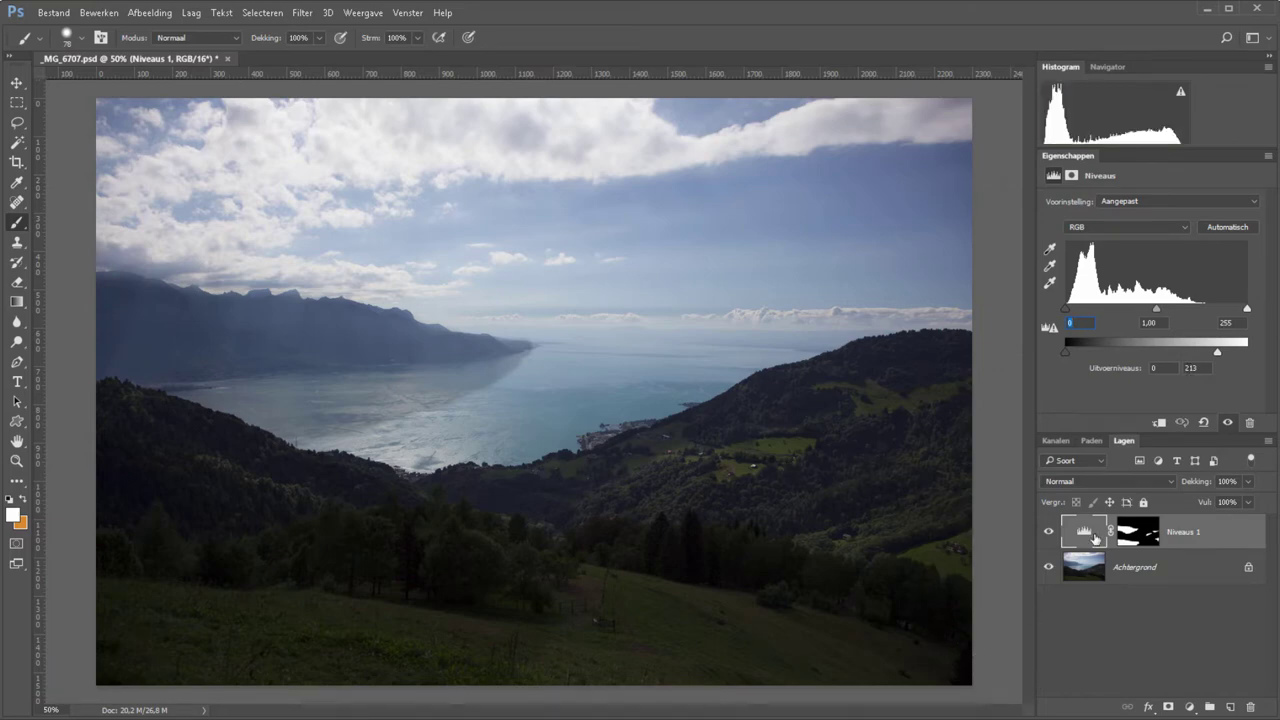
Add a Selectieve kleur adjustment layer and choose the Grijstinten (neutrals) range.
{"action": "left_click", "coordinate": [1189, 707]}
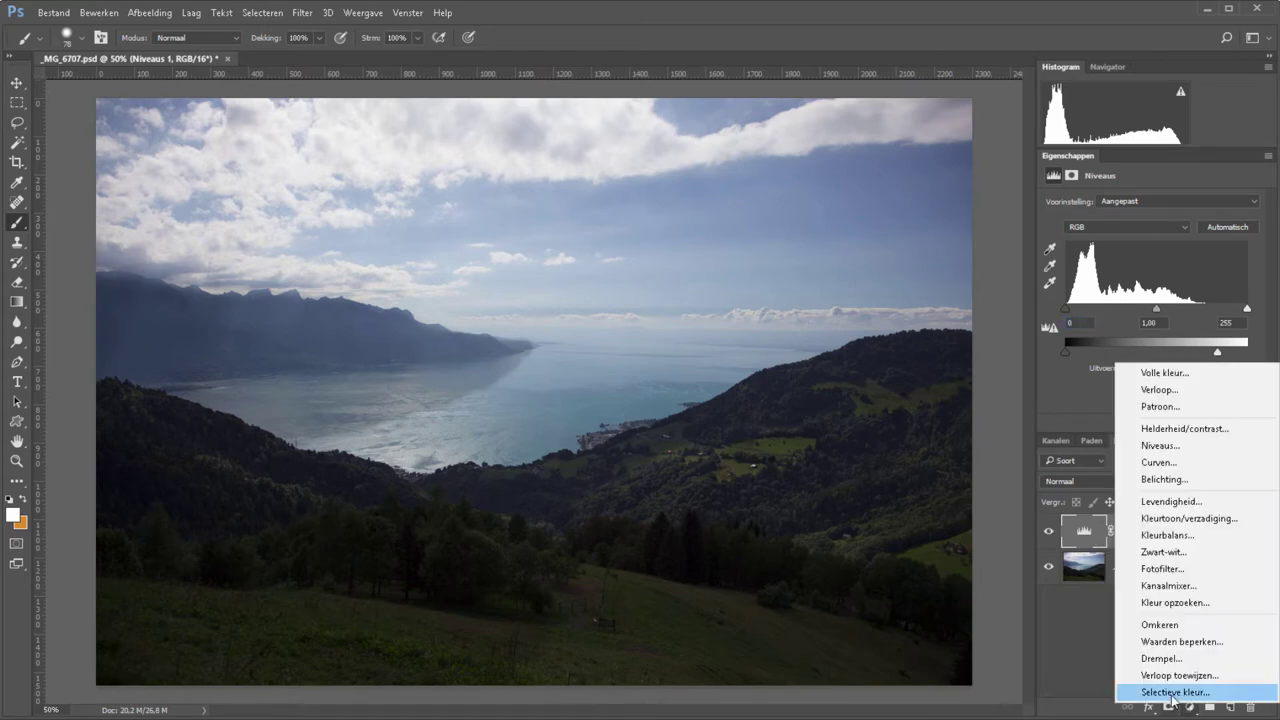
{"action": "left_click", "coordinate": [1174, 693]}
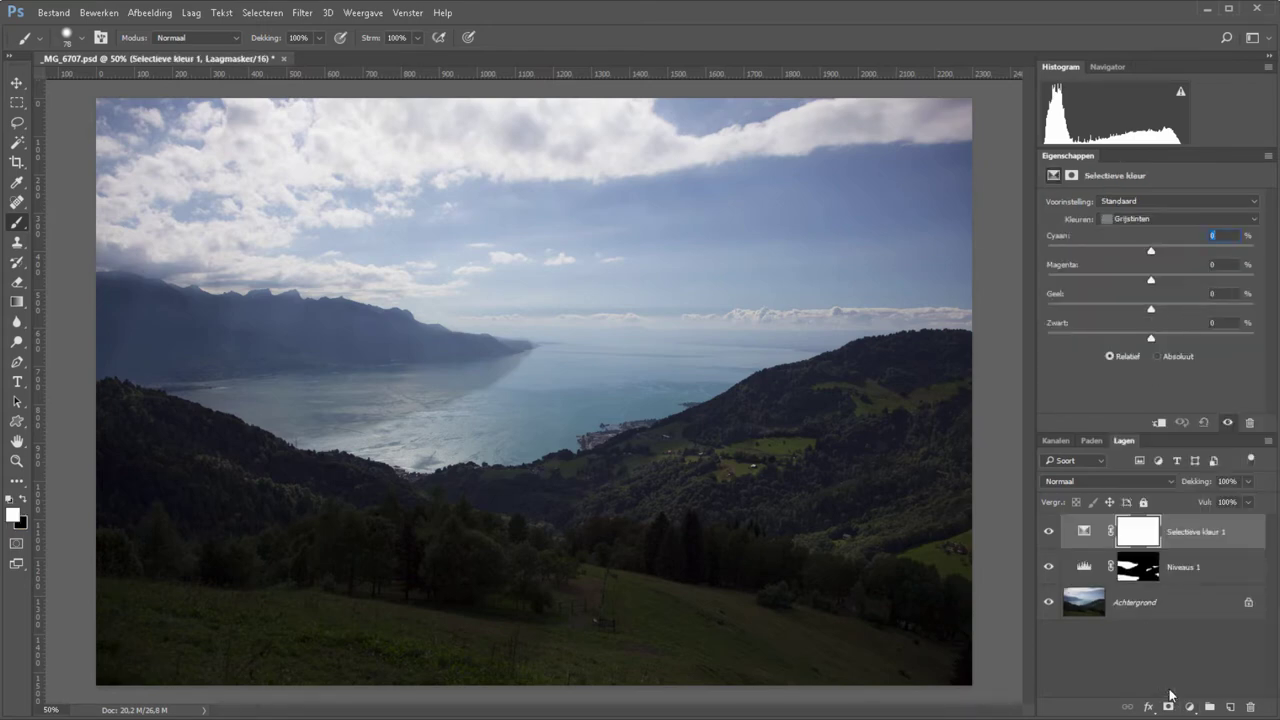
{"action": "left_click", "coordinate": [1160, 218]}
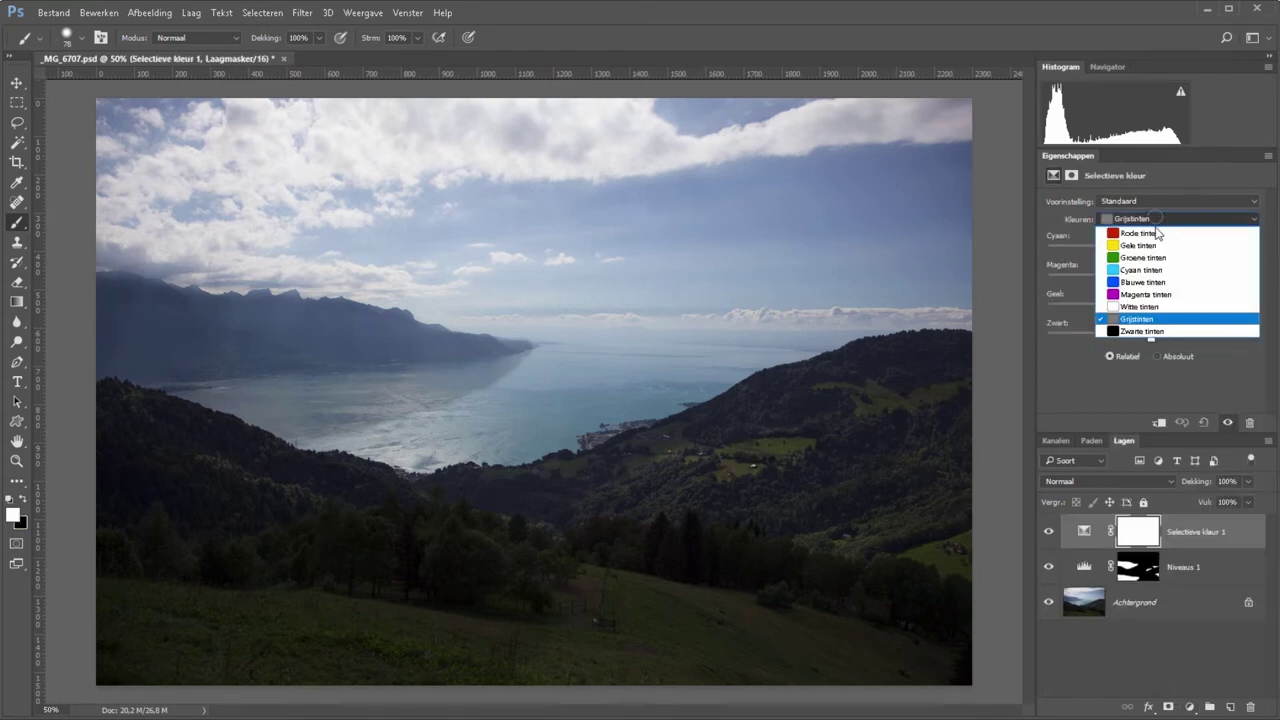
{"action": "left_click", "coordinate": [1157, 233]}
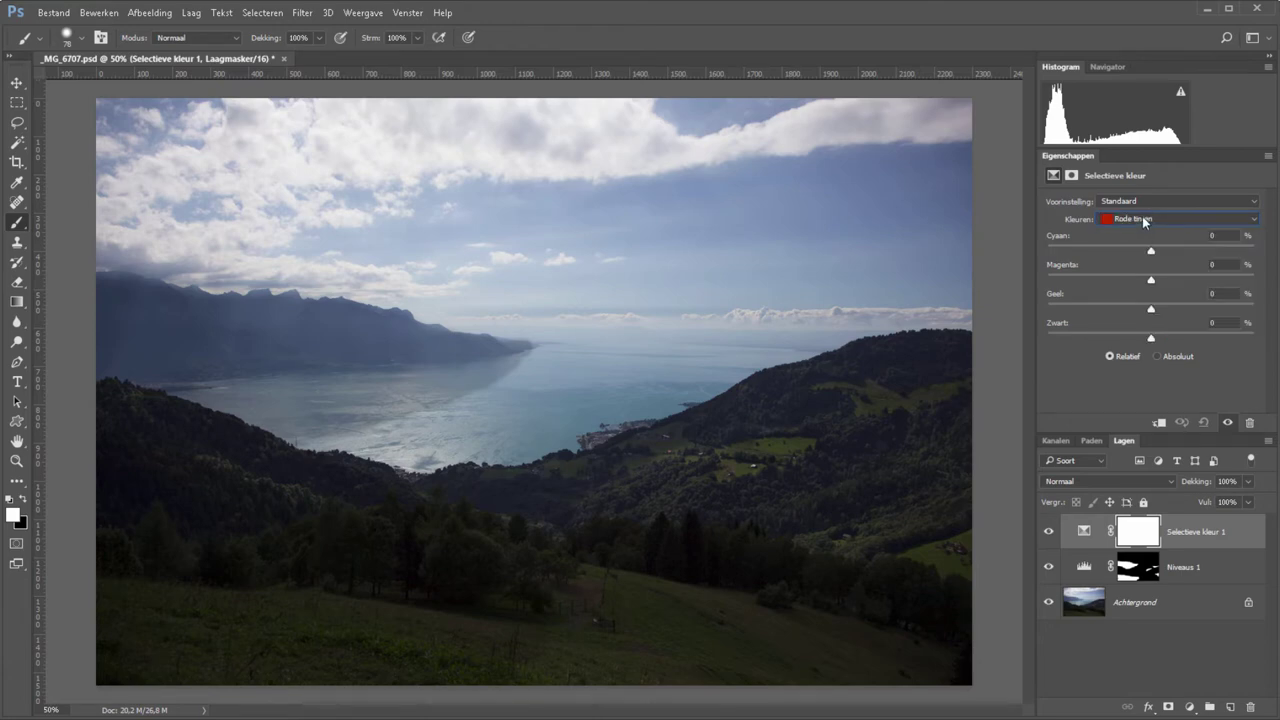
{"action": "left_click", "coordinate": [1145, 221]}
{"action": "left_click", "coordinate": [1148, 321]}
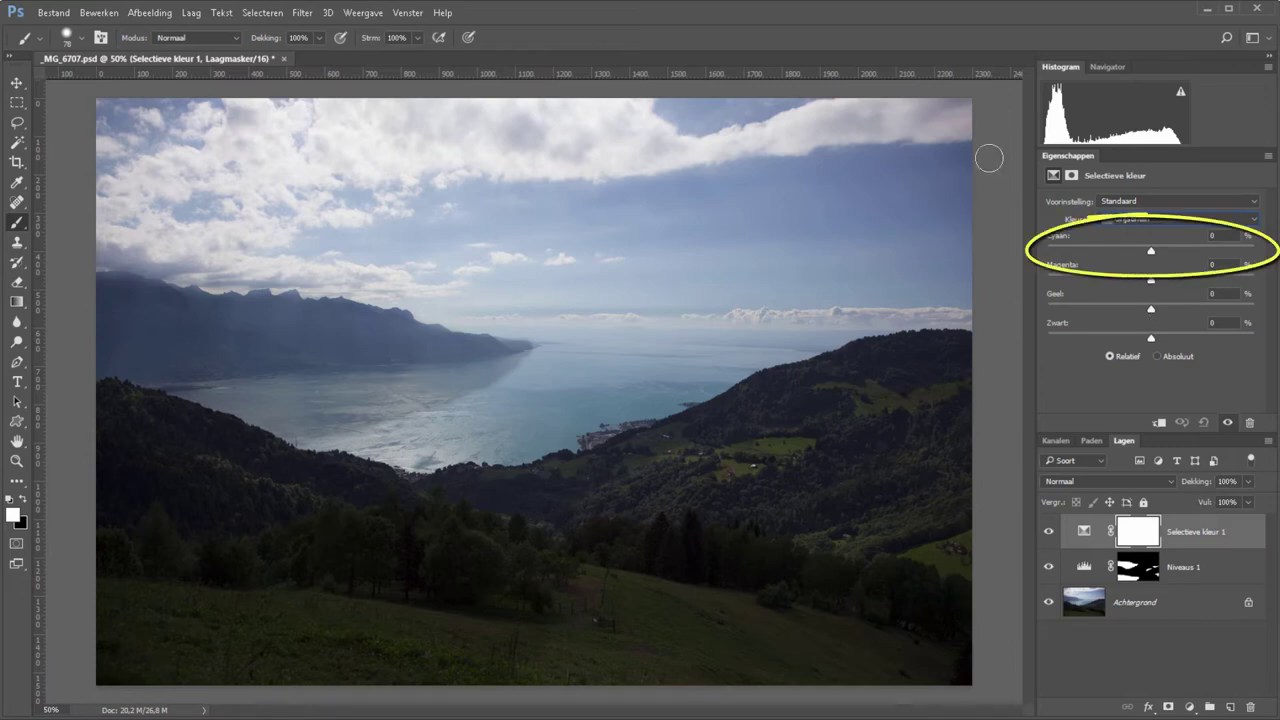
Set the neutrals' Cyaan to -17 and Geel to +42.
{"action": "left_click_drag", "start_coordinate": [1151, 250], "coordinate": [1058, 250]}
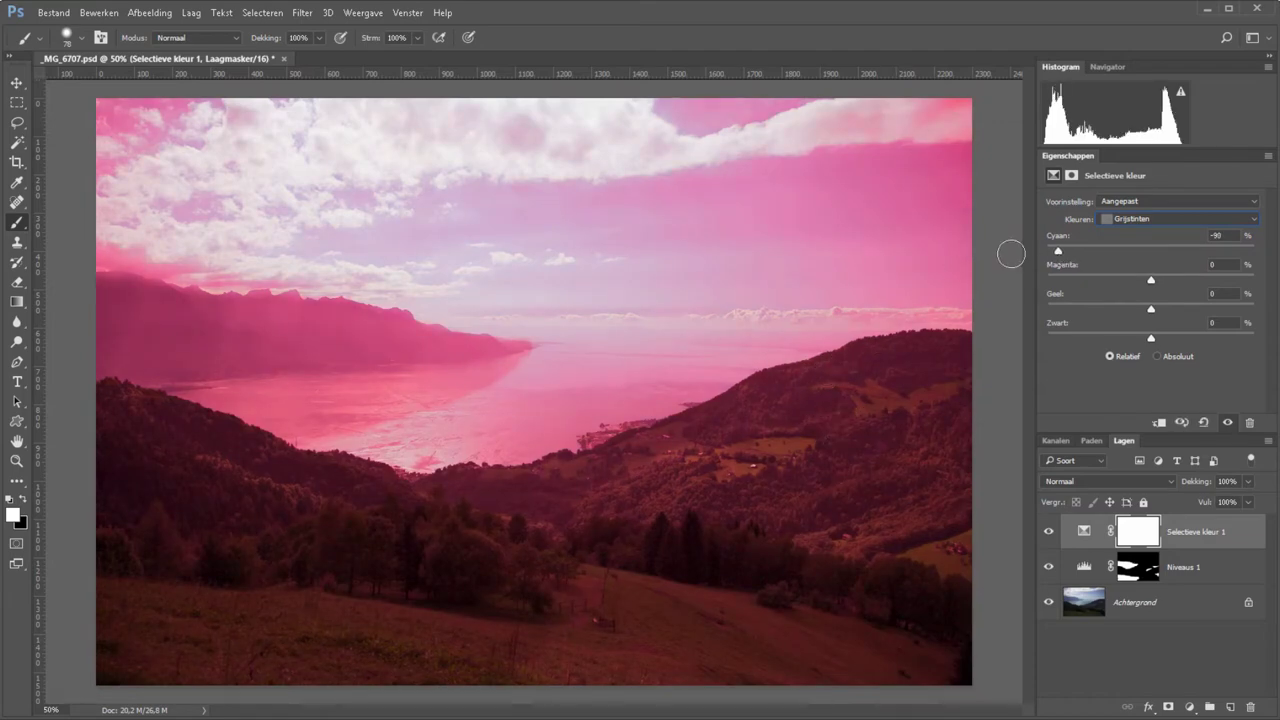
{"action": "left_click_drag", "start_coordinate": [1058, 250], "coordinate": [1135, 260]}
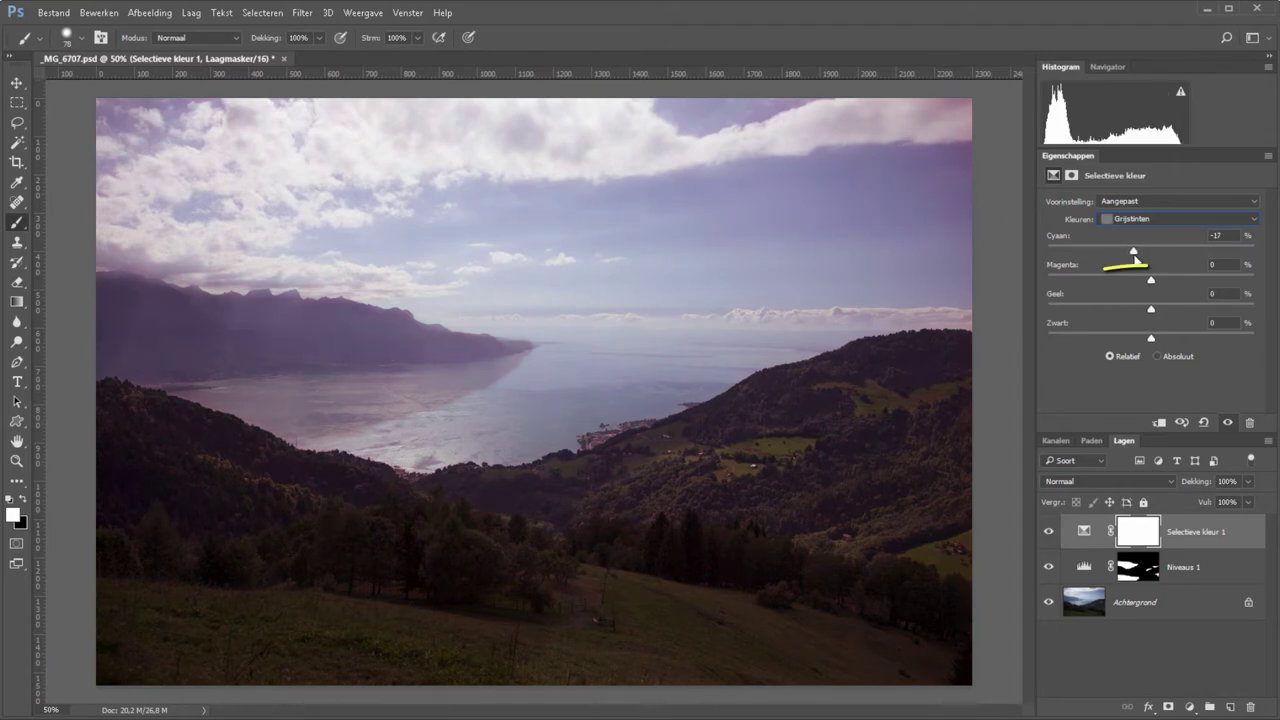
{"action": "left_click_drag", "start_coordinate": [1151, 309], "coordinate": [1194, 310]}
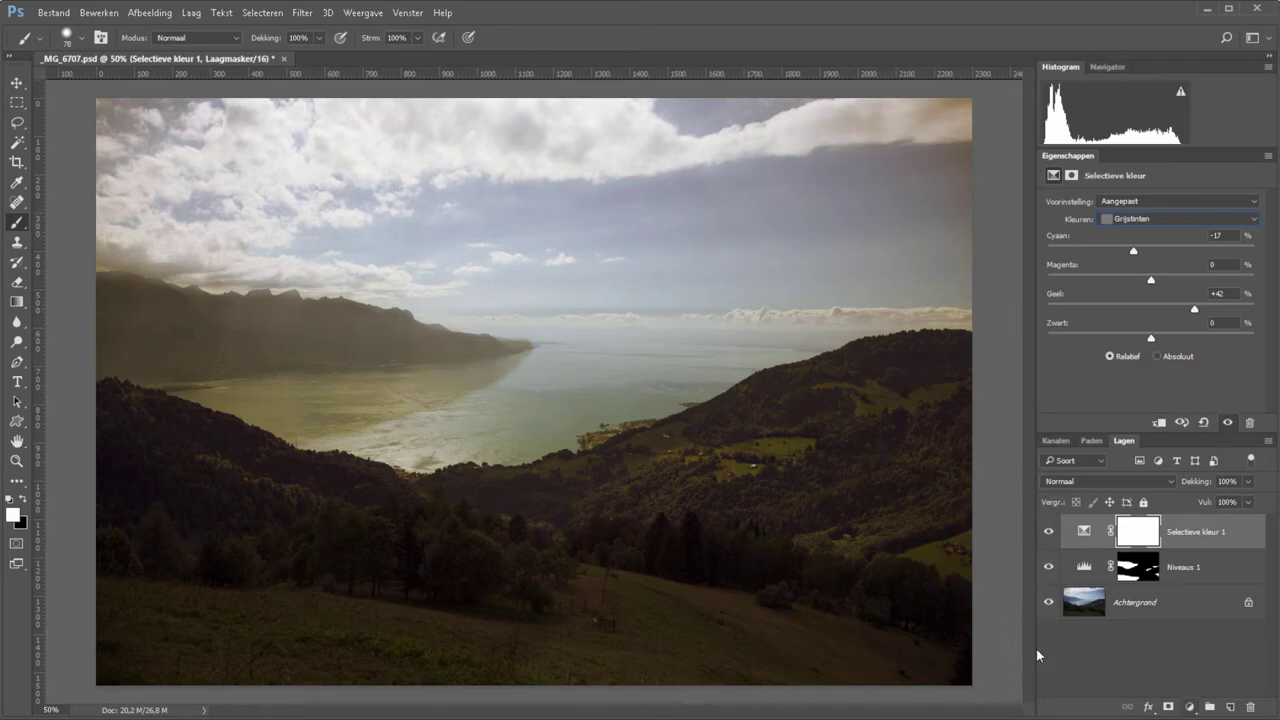
{"action": "left_click", "coordinate": [1189, 707]}
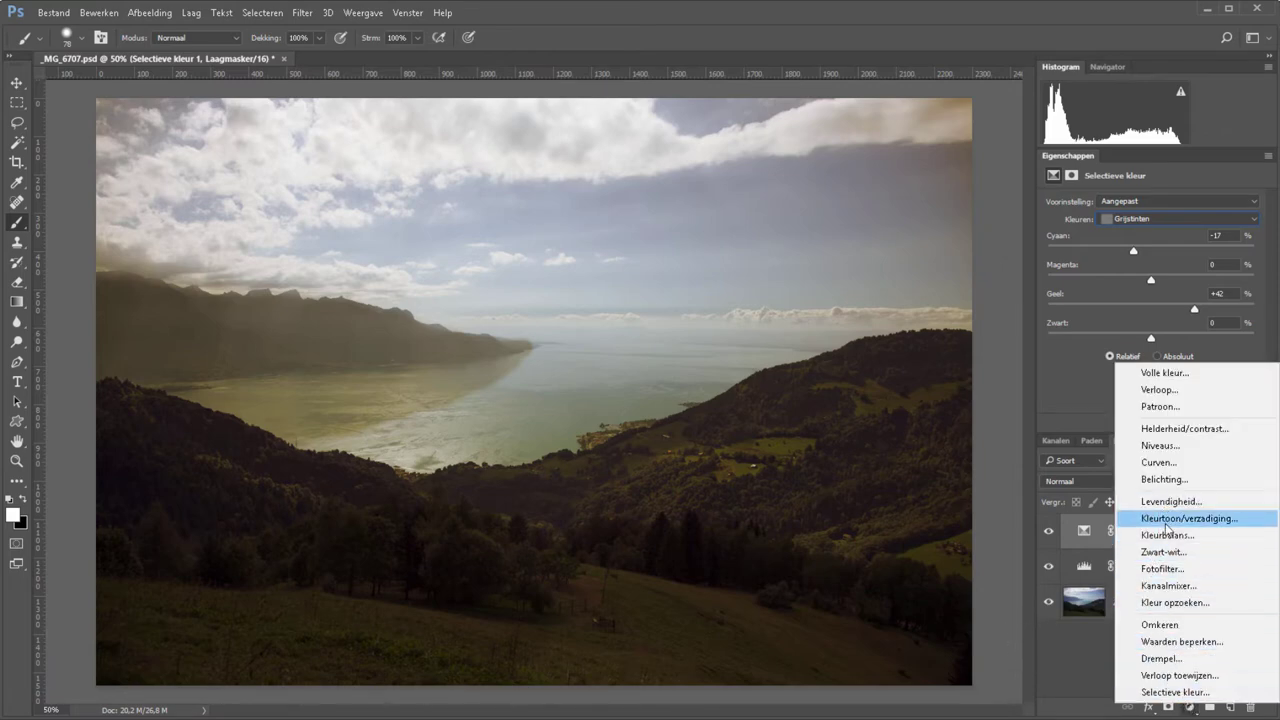
Add a Photo Filter layer, compare its presets, and settle on Warm filter (81).
{"action": "left_click", "coordinate": [1163, 568]}
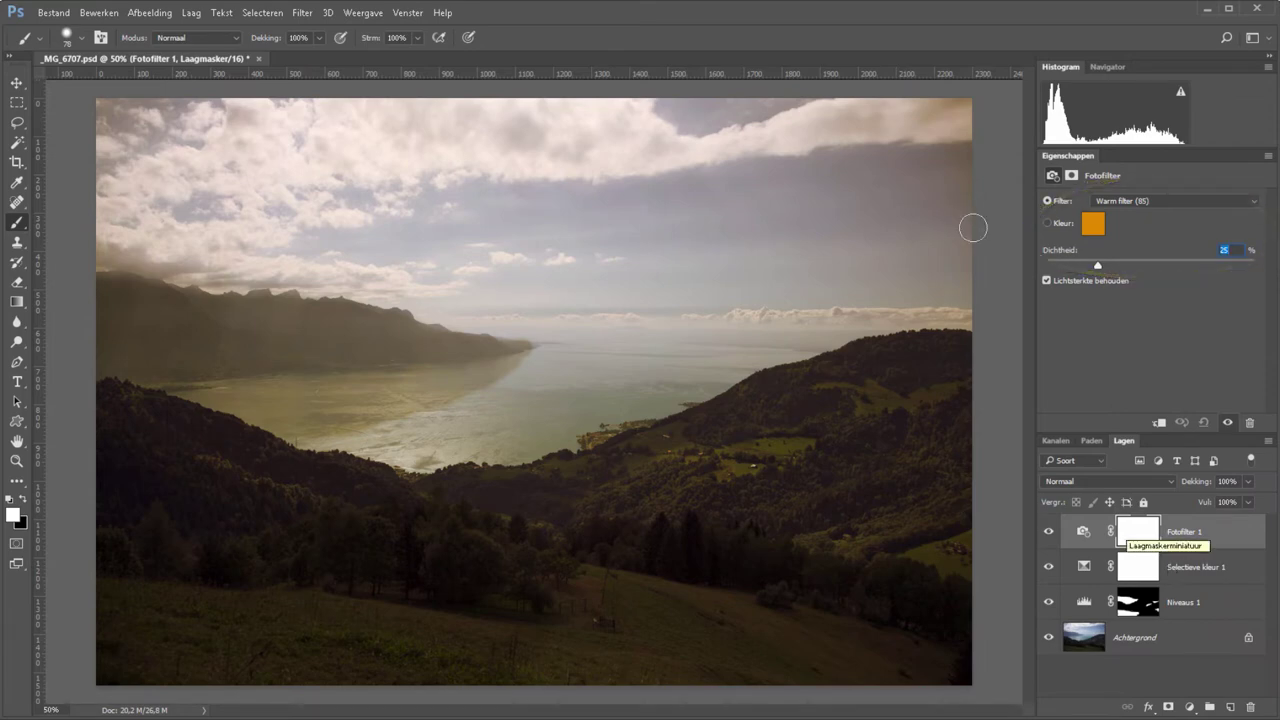
{"action": "left_click", "coordinate": [1128, 203]}
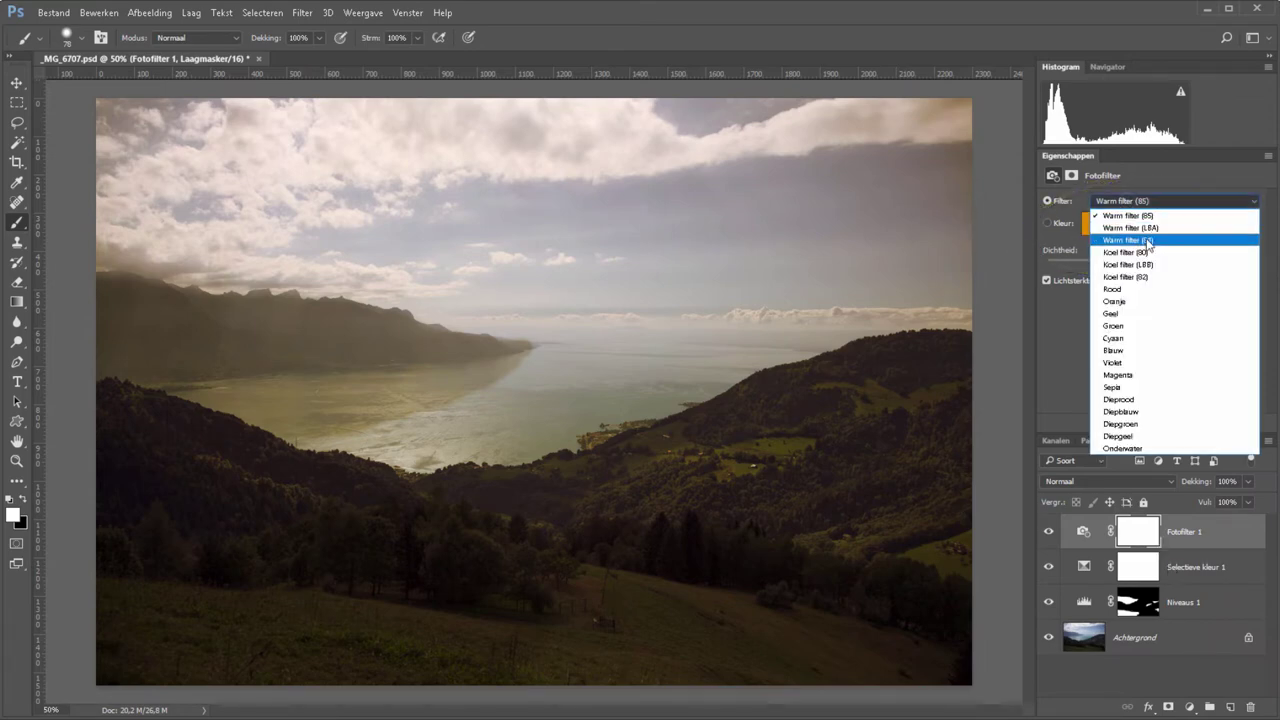
{"action": "left_click", "coordinate": [1136, 228]}
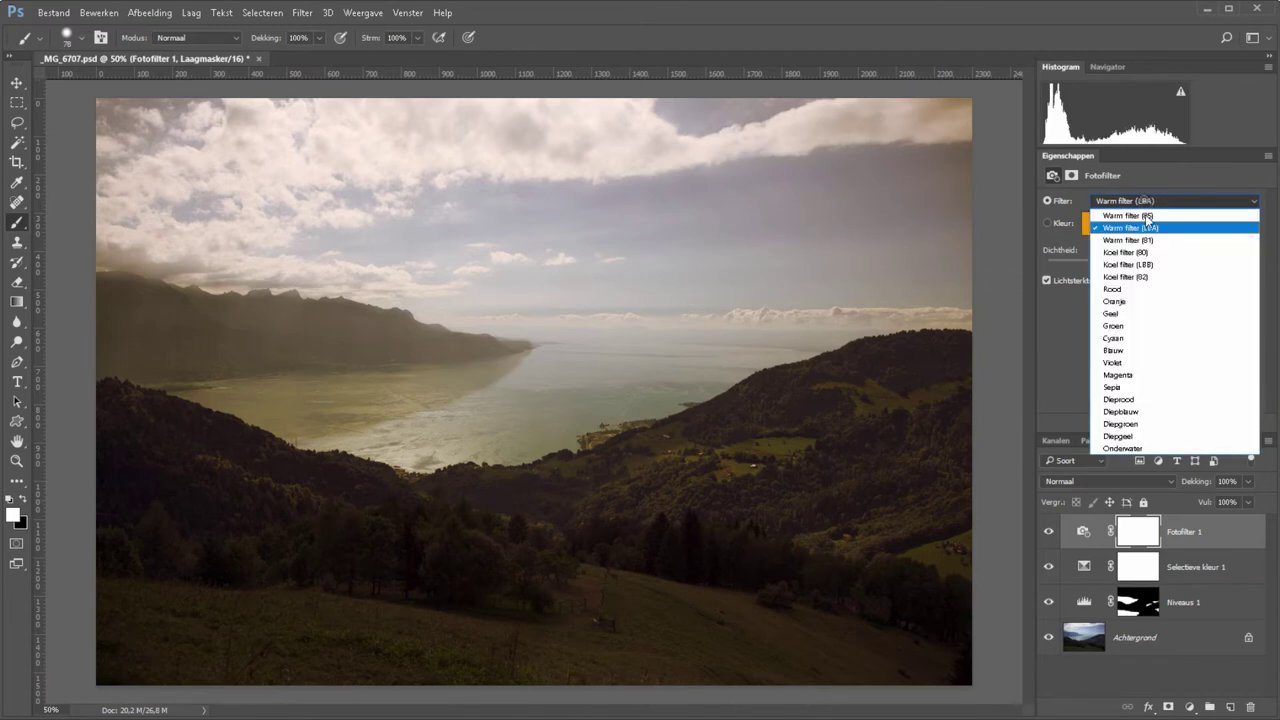
{"action": "left_click", "coordinate": [1144, 203]}
{"action": "left_click", "coordinate": [1149, 240]}
{"action": "left_click", "coordinate": [1137, 199]}
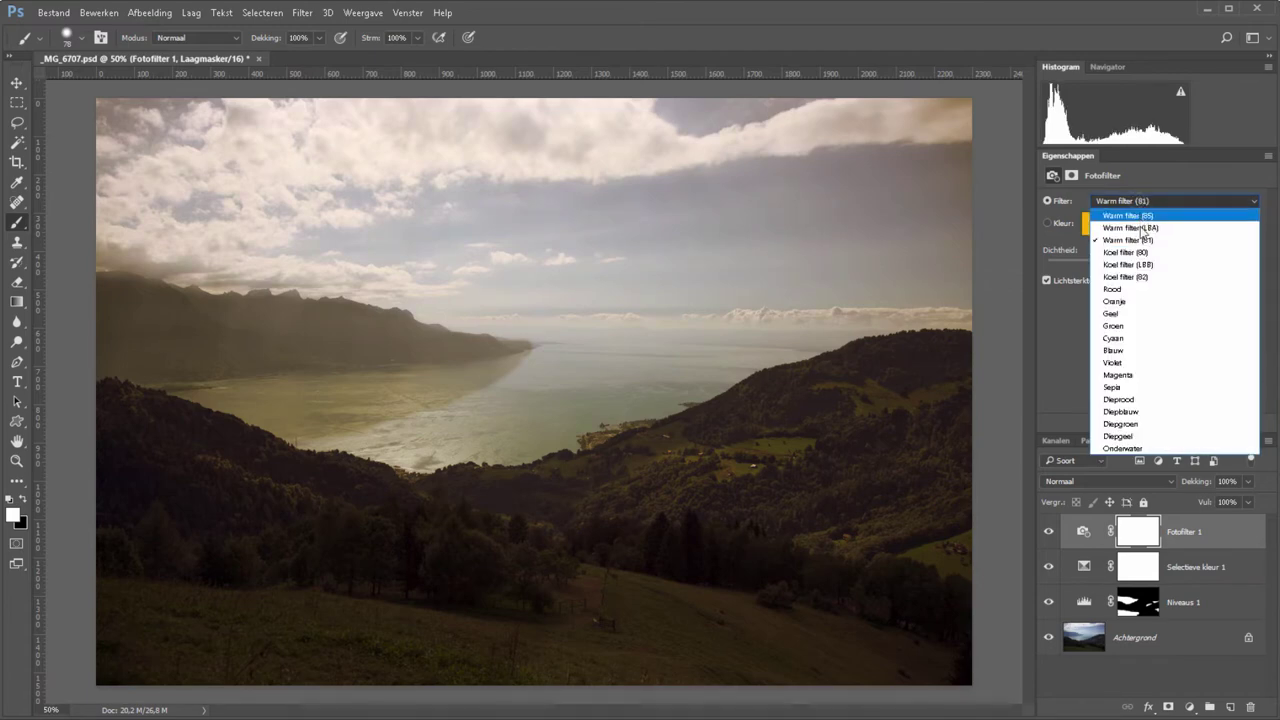
{"action": "left_click", "coordinate": [1140, 250]}
{"action": "left_click", "coordinate": [1143, 203]}
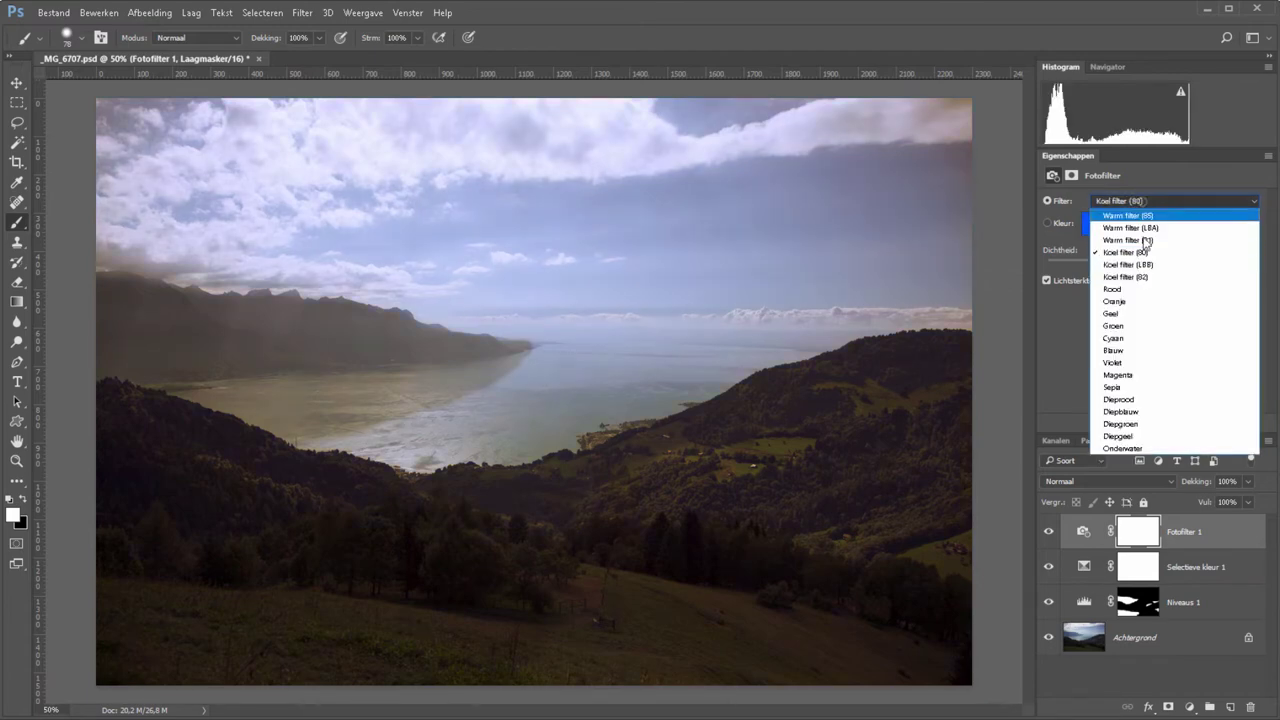
{"action": "left_click", "coordinate": [1141, 272]}
{"action": "left_click", "coordinate": [1135, 203]}
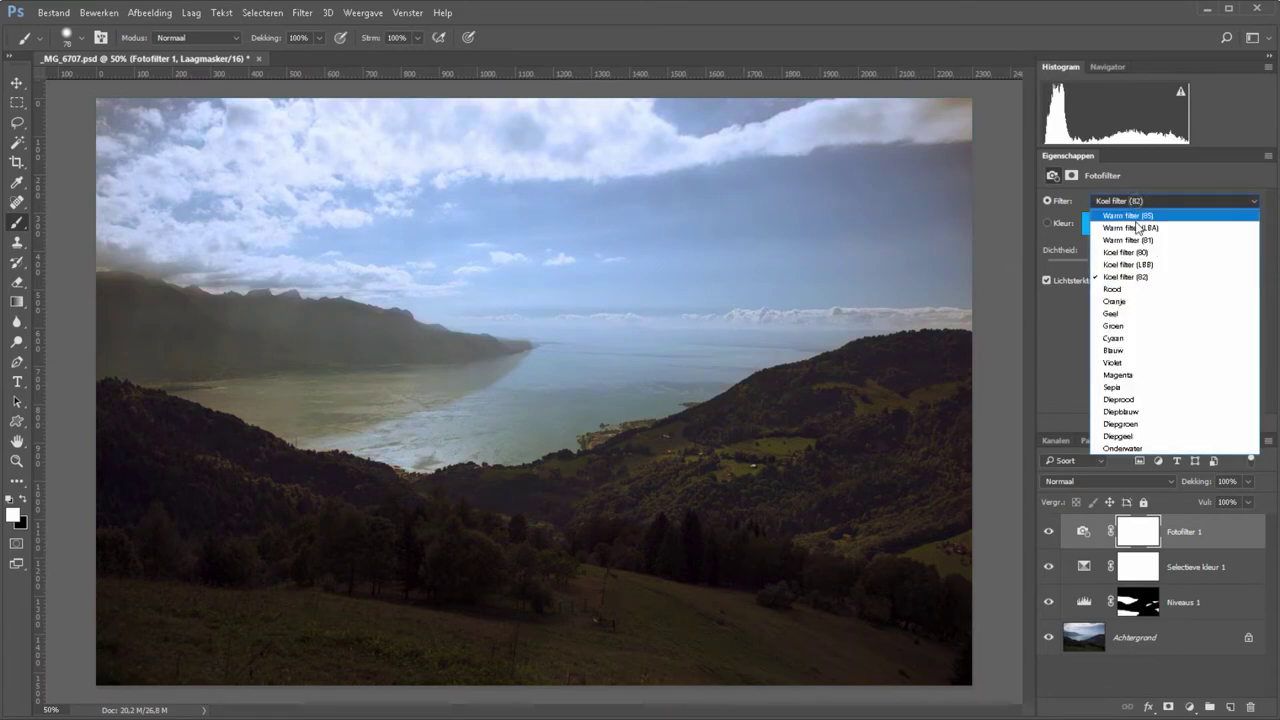
{"action": "left_click", "coordinate": [1129, 241]}
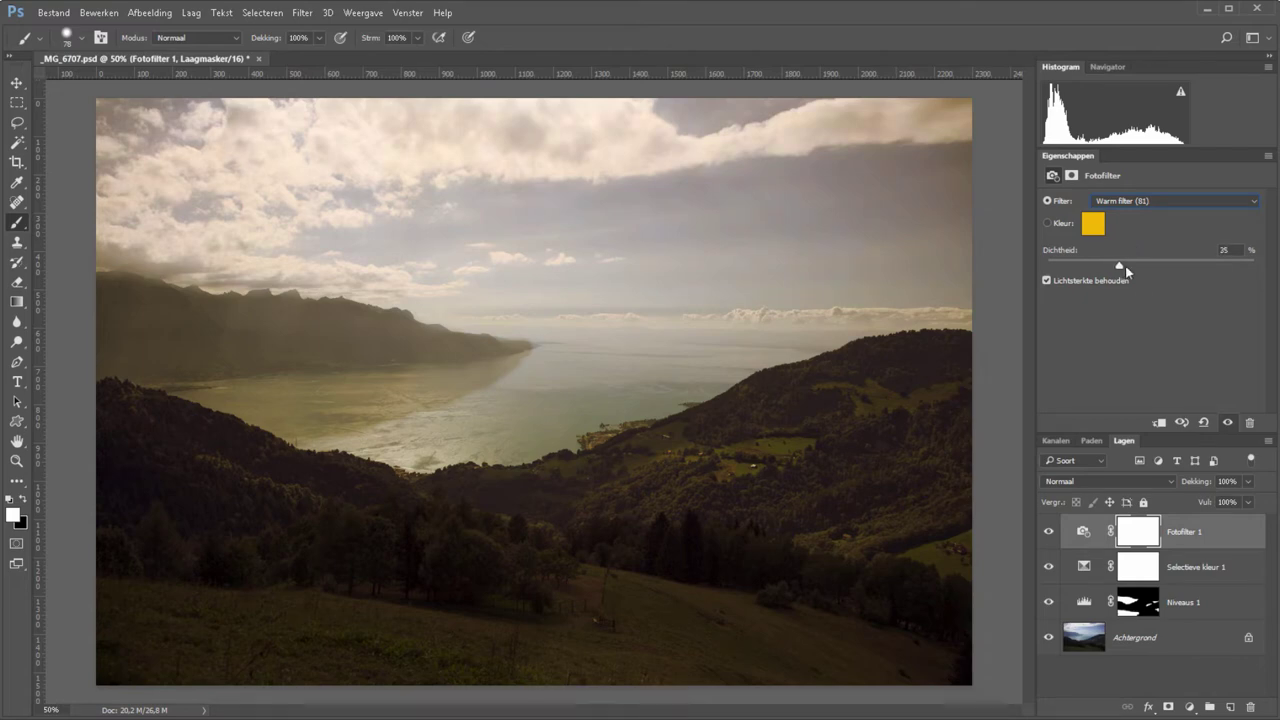
Set density to 100% and layer opacity to 96%, keeping Warm filter (81).
{"action": "left_click_drag", "start_coordinate": [1125, 266], "coordinate": [1257, 273]}
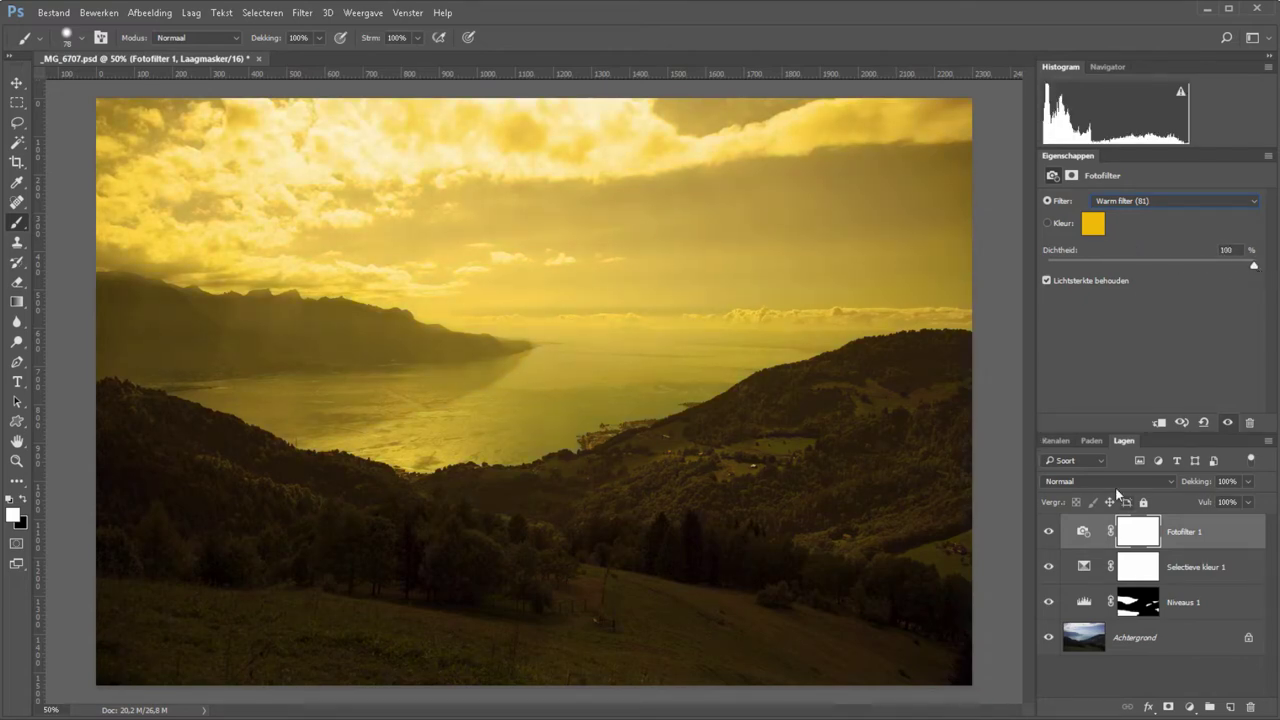
{"action": "left_click_drag", "start_coordinate": [1177, 482], "coordinate": [1201, 482]}
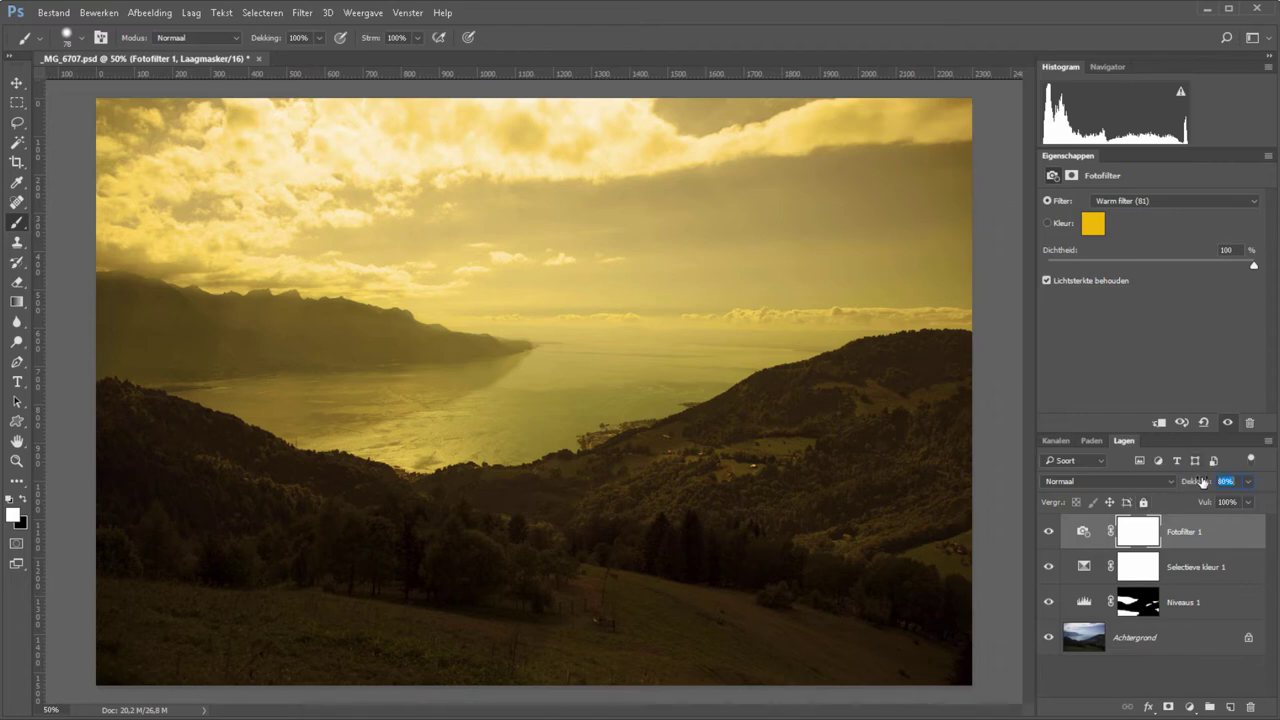
{"action": "left_click_drag", "start_coordinate": [1216, 486], "coordinate": [1206, 485]}
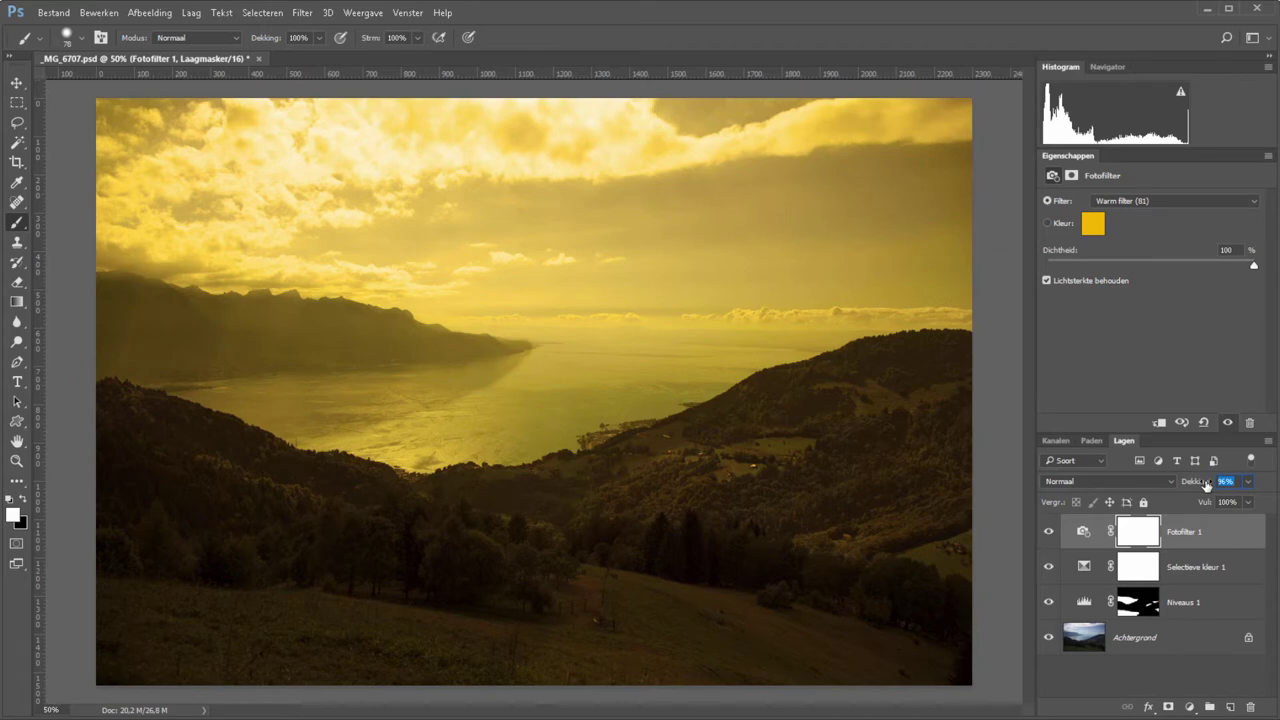
{"action": "left_click", "coordinate": [1153, 200]}
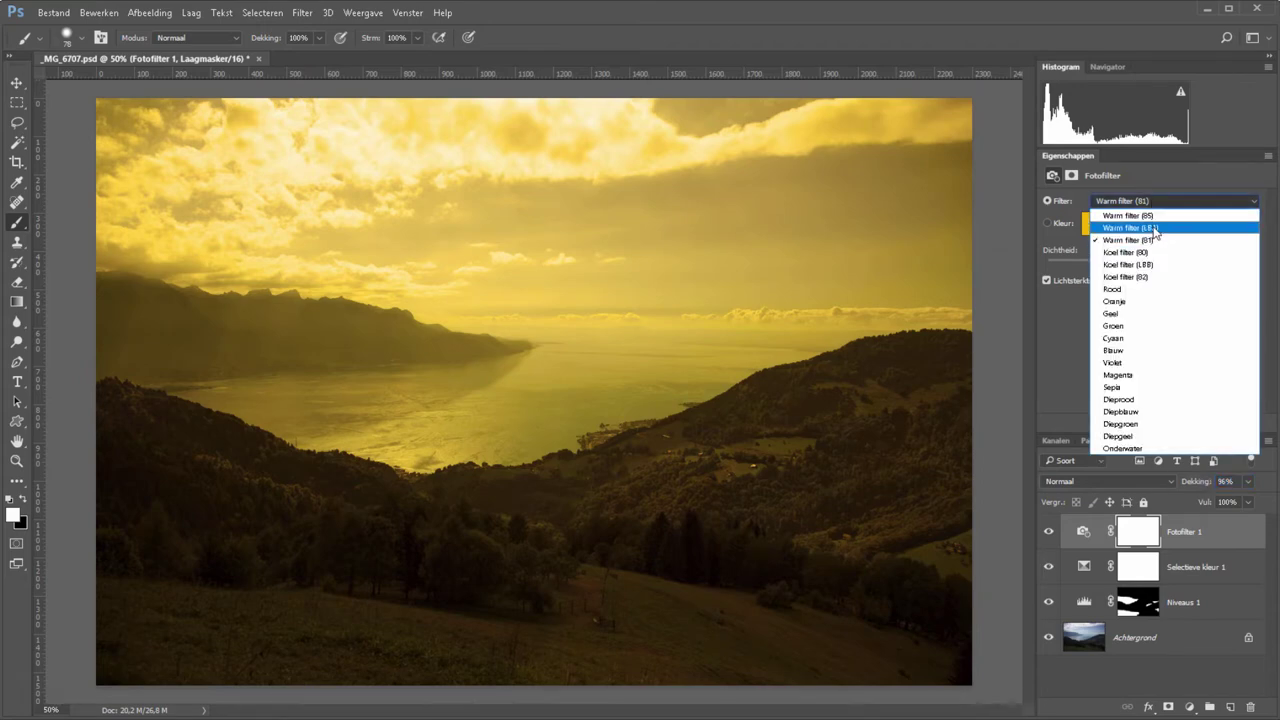
{"action": "left_click", "coordinate": [1153, 228]}
{"action": "left_click", "coordinate": [1127, 198]}
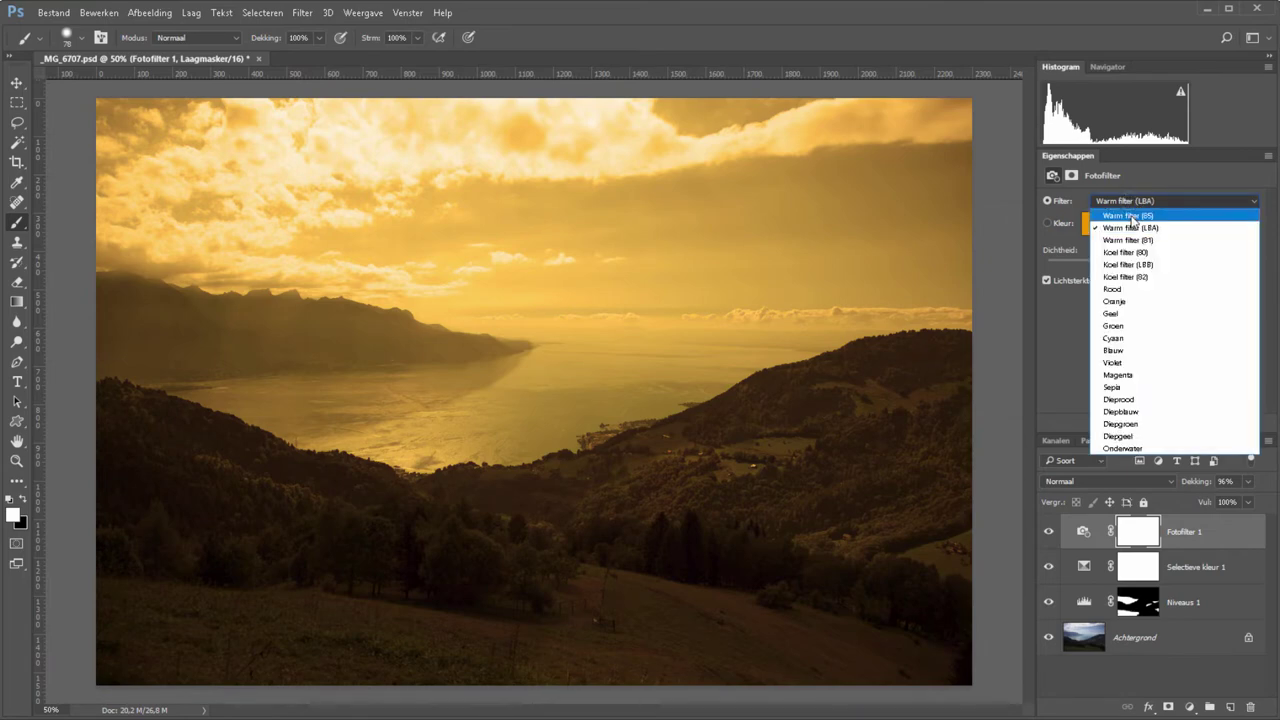
{"action": "left_click", "coordinate": [1131, 213]}
{"action": "left_click", "coordinate": [1133, 204]}
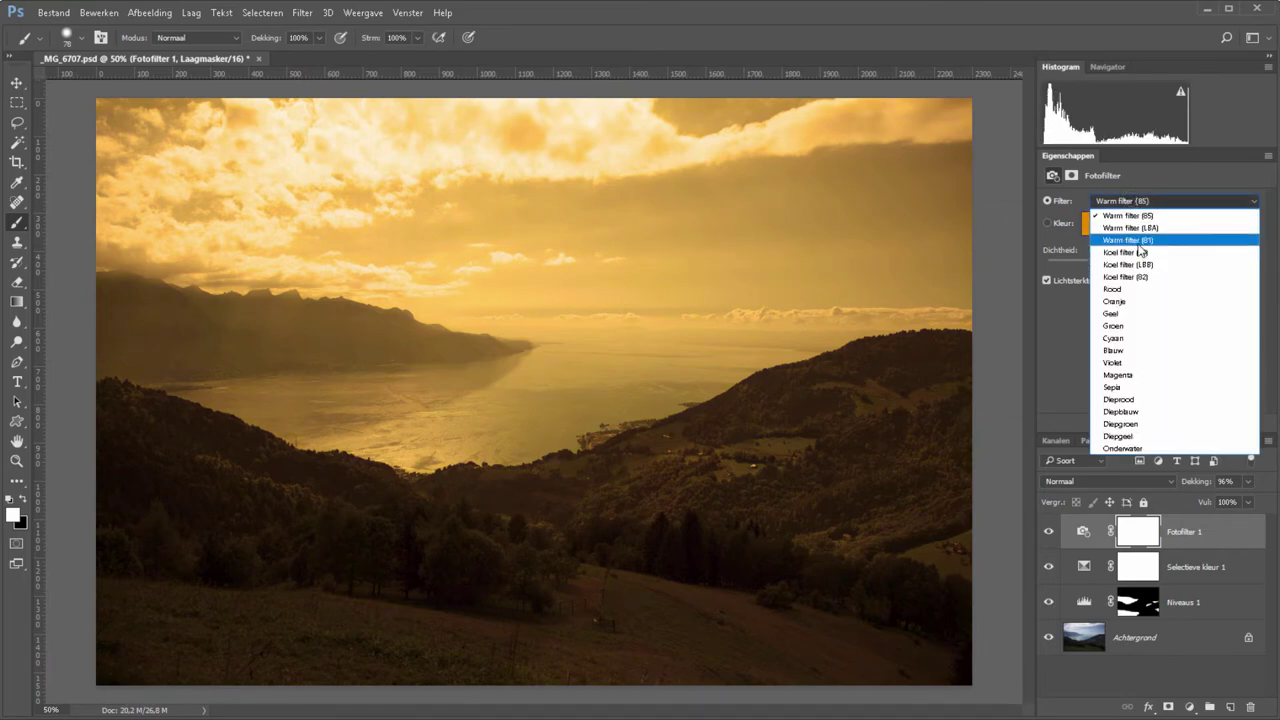
{"action": "left_click", "coordinate": [1138, 238]}
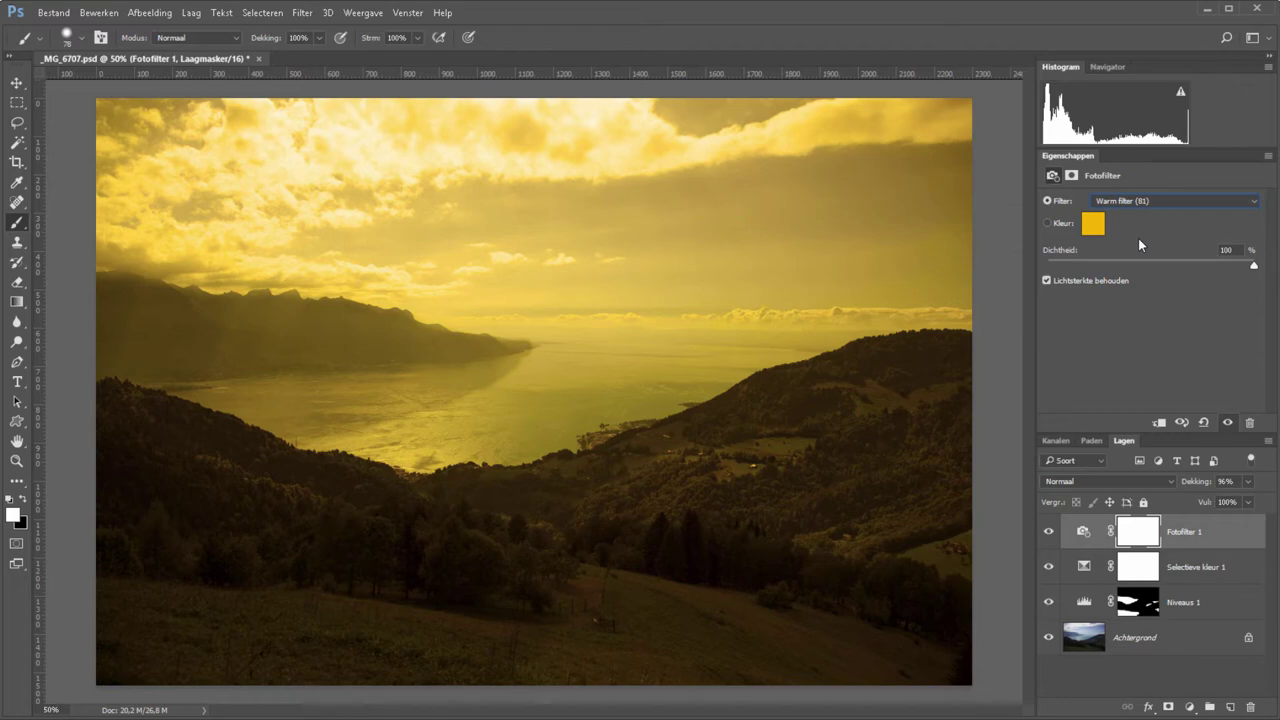
{"action": "left_click", "coordinate": [1137, 602]}
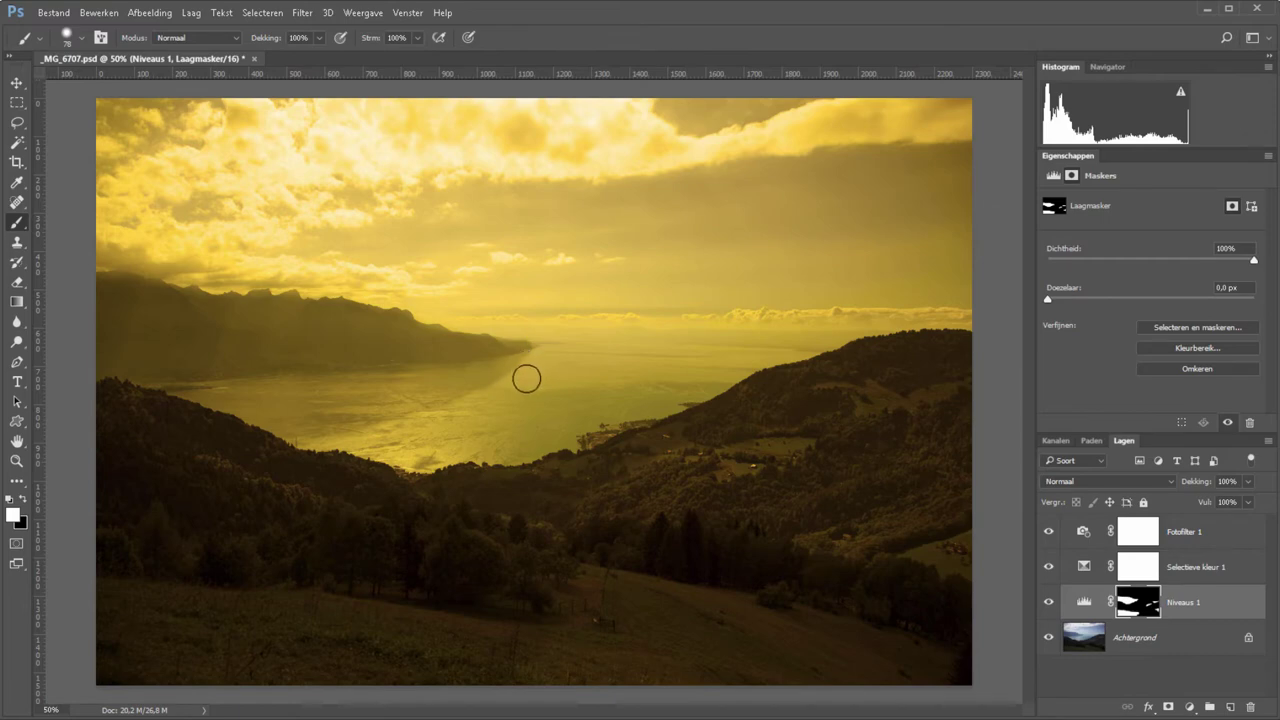
Duplicate Achtergrond with Ctrl+J, then select Fotofilter 1 down through the copy.
{"action": "key", "text": "x"}
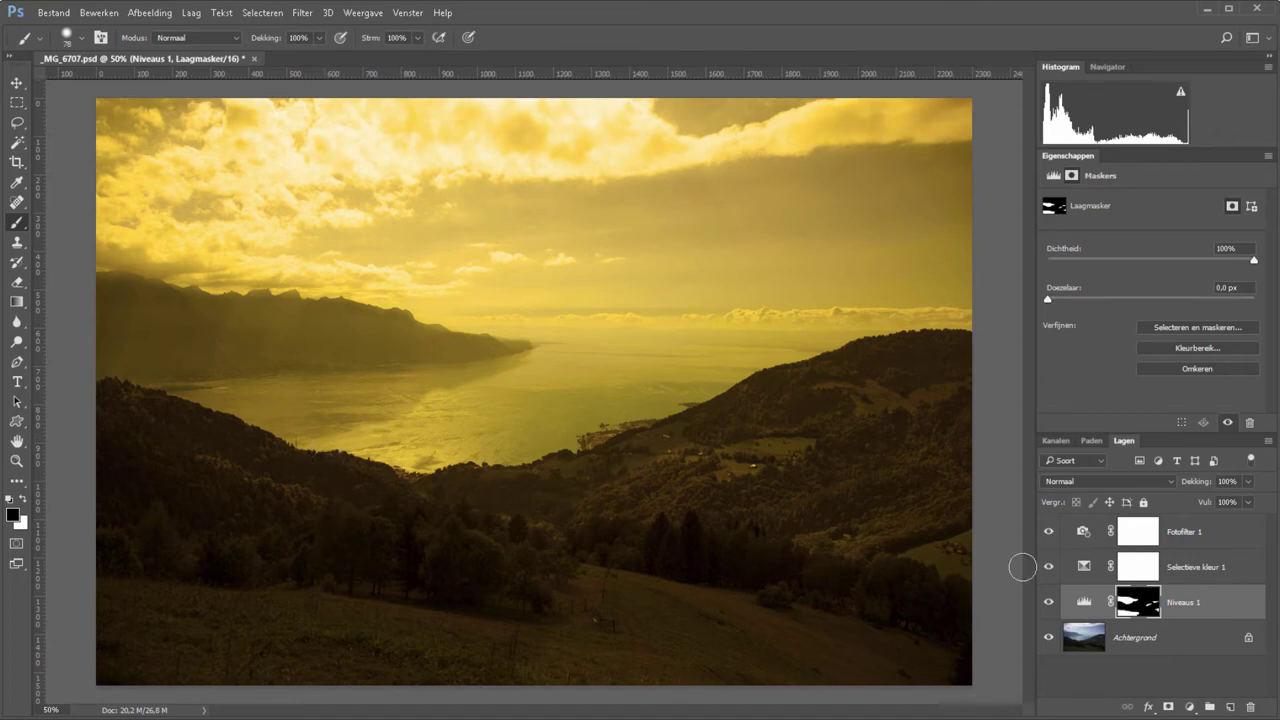
{"action": "left_click", "coordinate": [1187, 642]}
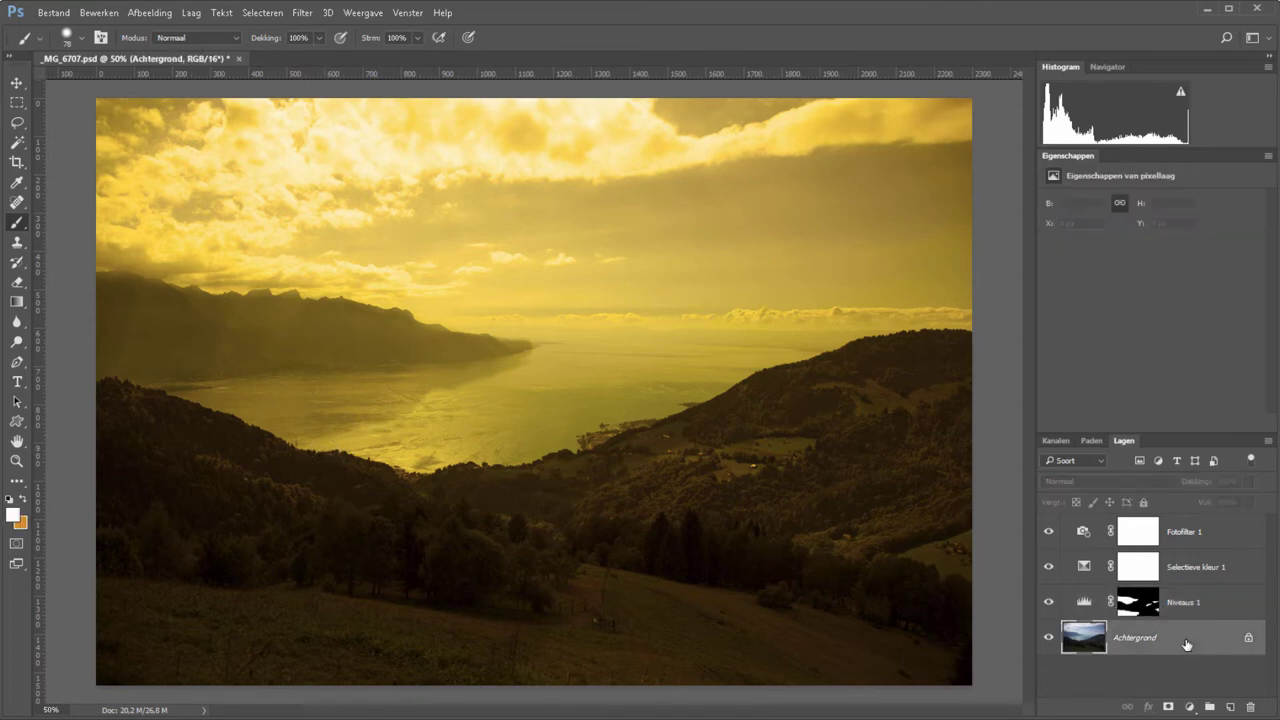
{"action": "key", "text": "ctrl+j"}
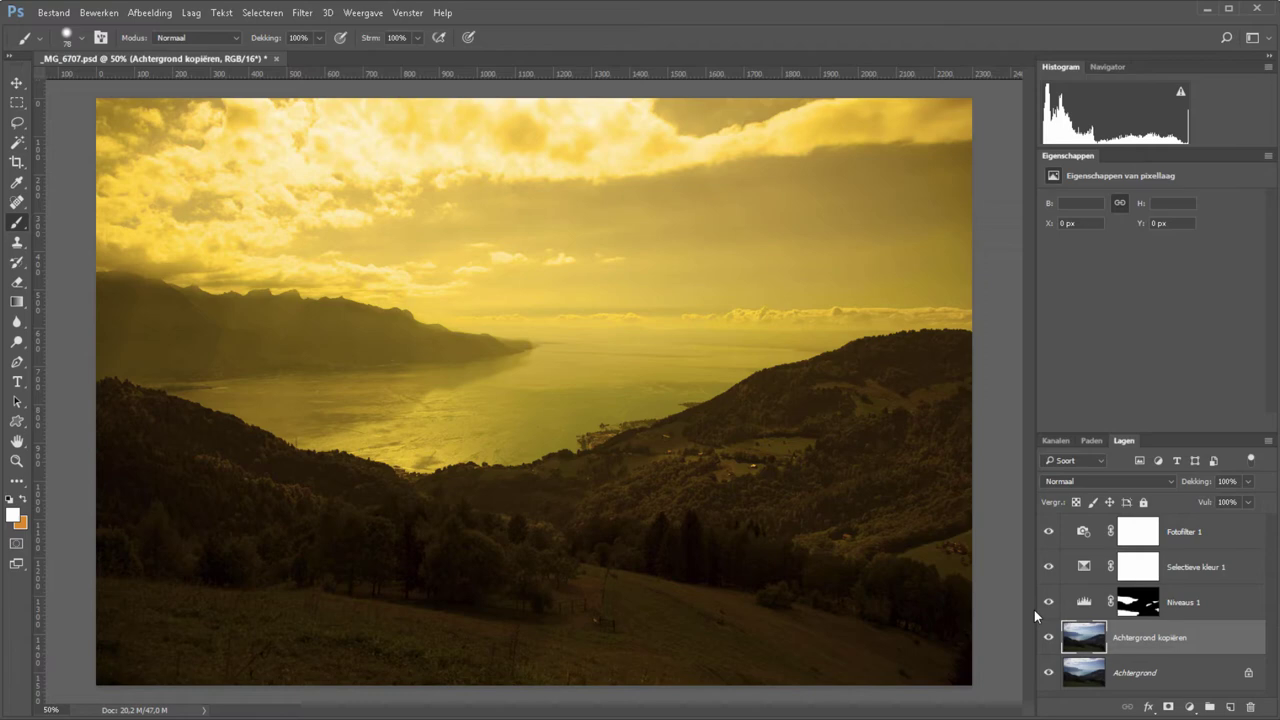
{"action": "left_click", "coordinate": [1196, 534]}
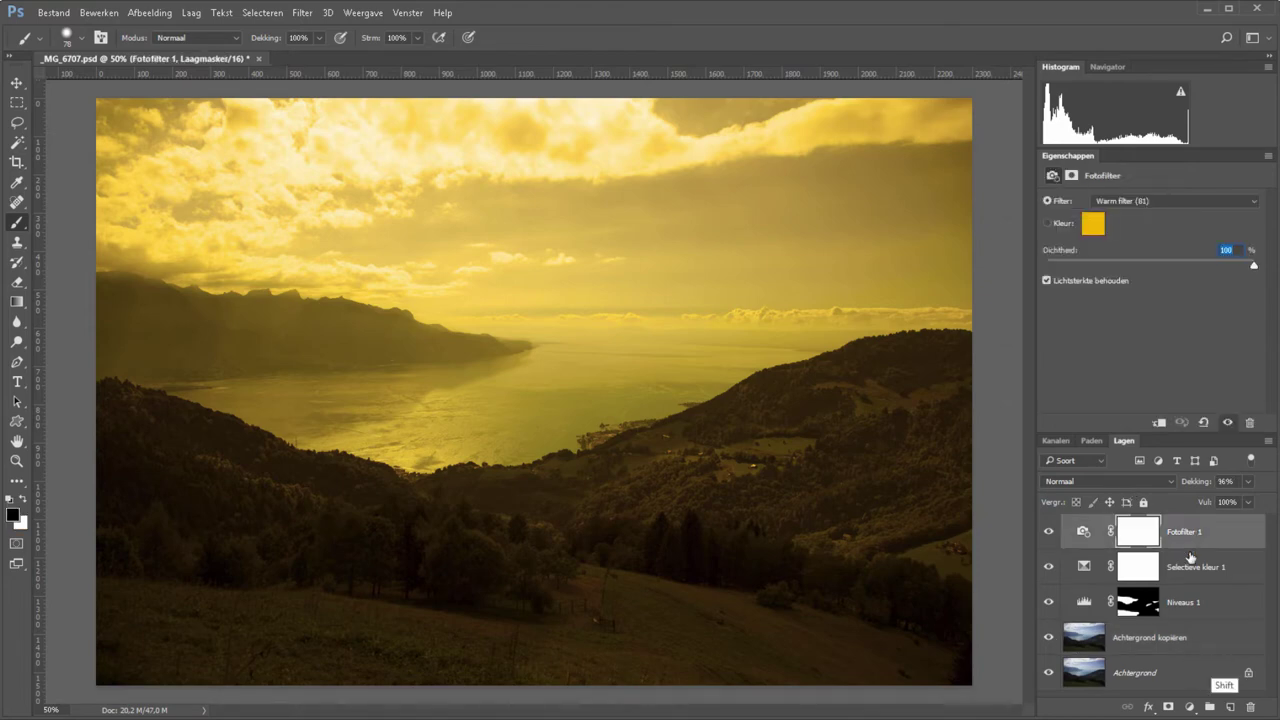
{"action": "left_click", "coordinate": [1211, 641], "text": "shift"}
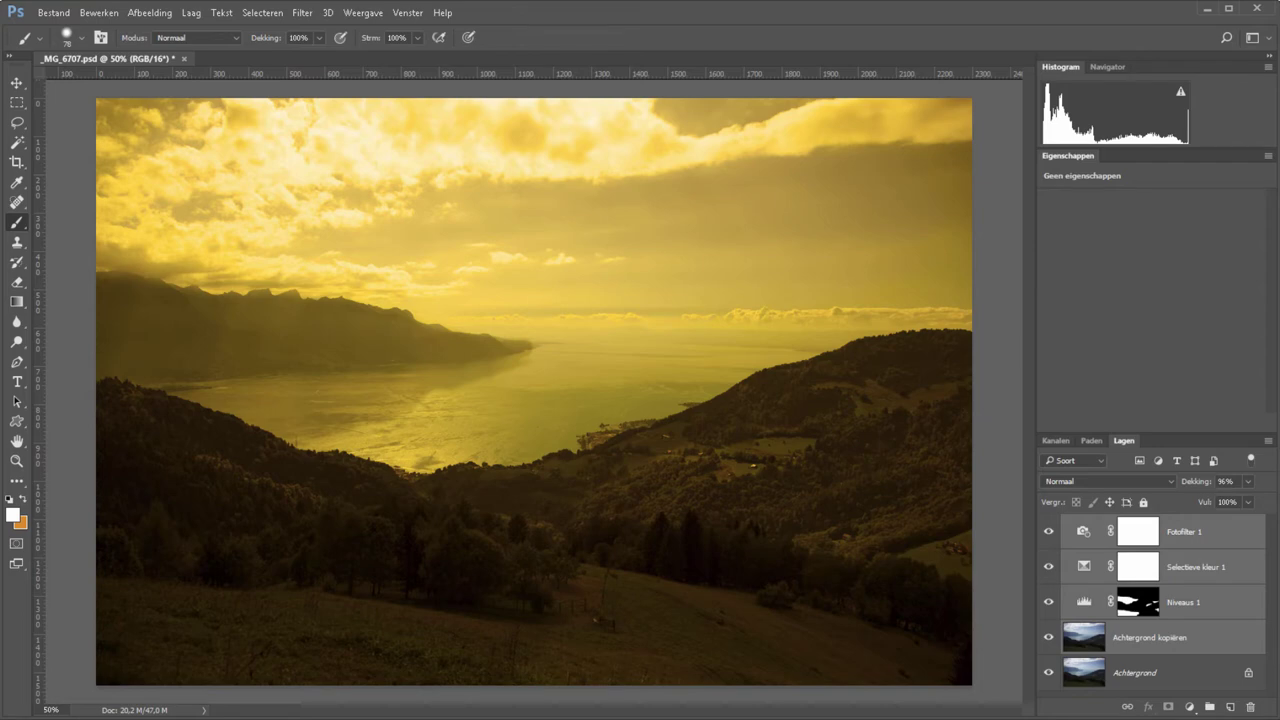
Convert the selected layers for smart filters and inspect the Fotofilter 1 smart object's contents.
{"action": "left_click", "coordinate": [302, 13]}
{"action": "left_click", "coordinate": [330, 52]}
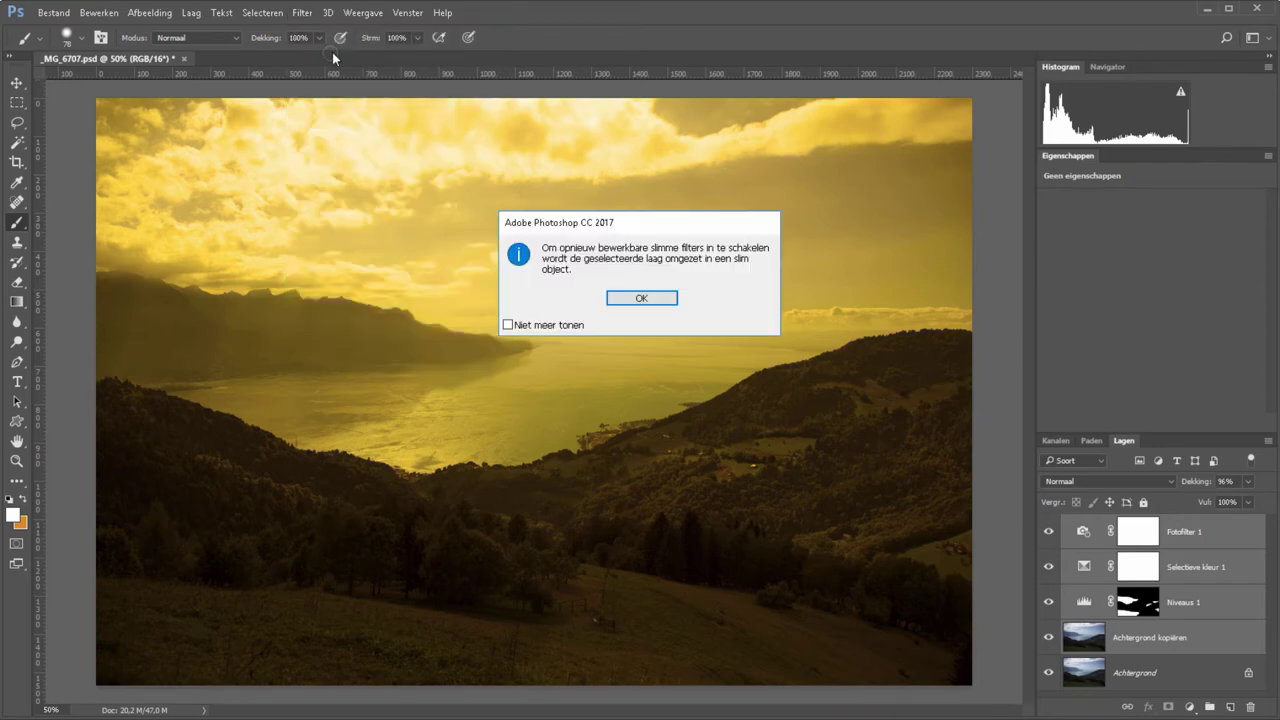
{"action": "left_click", "coordinate": [660, 299]}
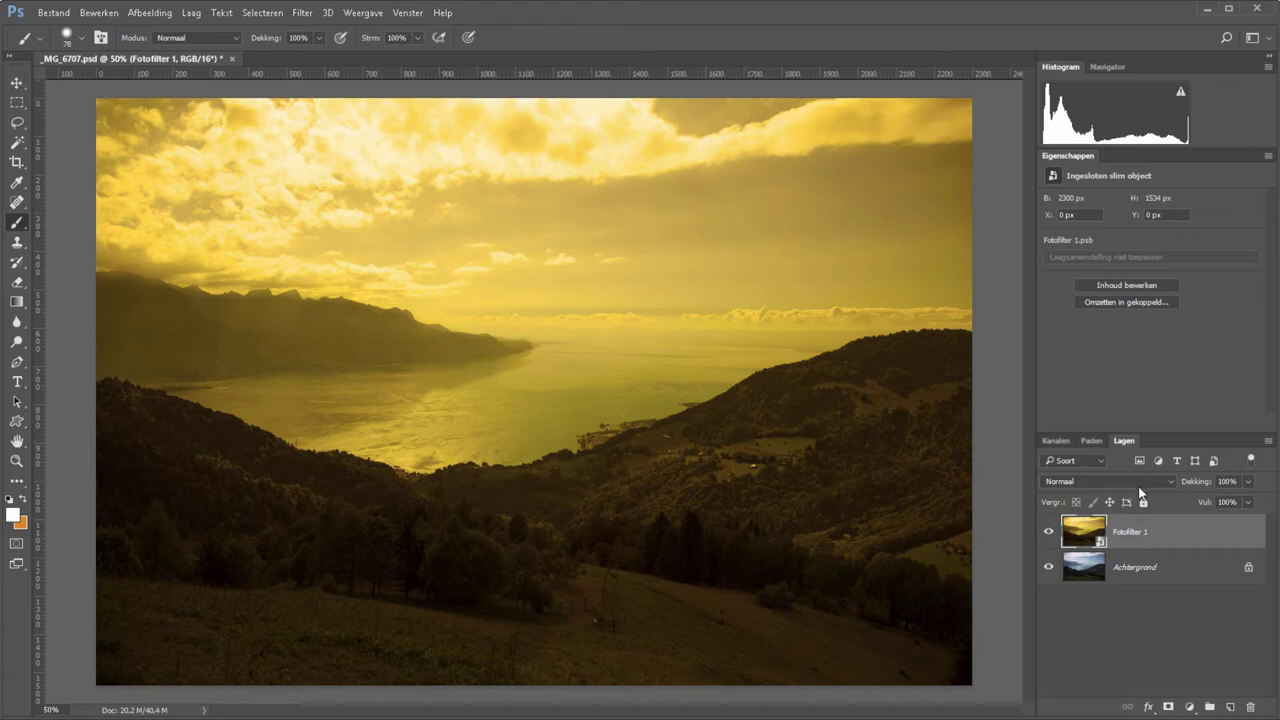
{"action": "double_click", "coordinate": [1100, 544]}
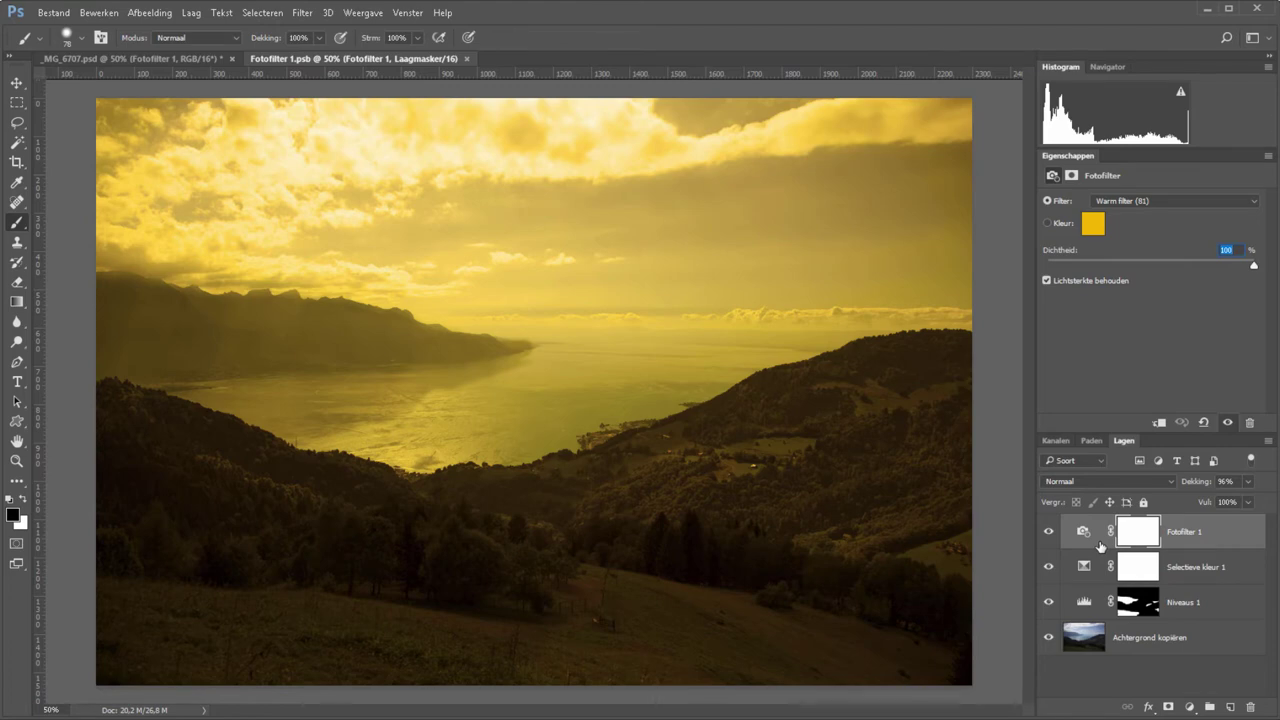
{"action": "left_click", "coordinate": [467, 59]}
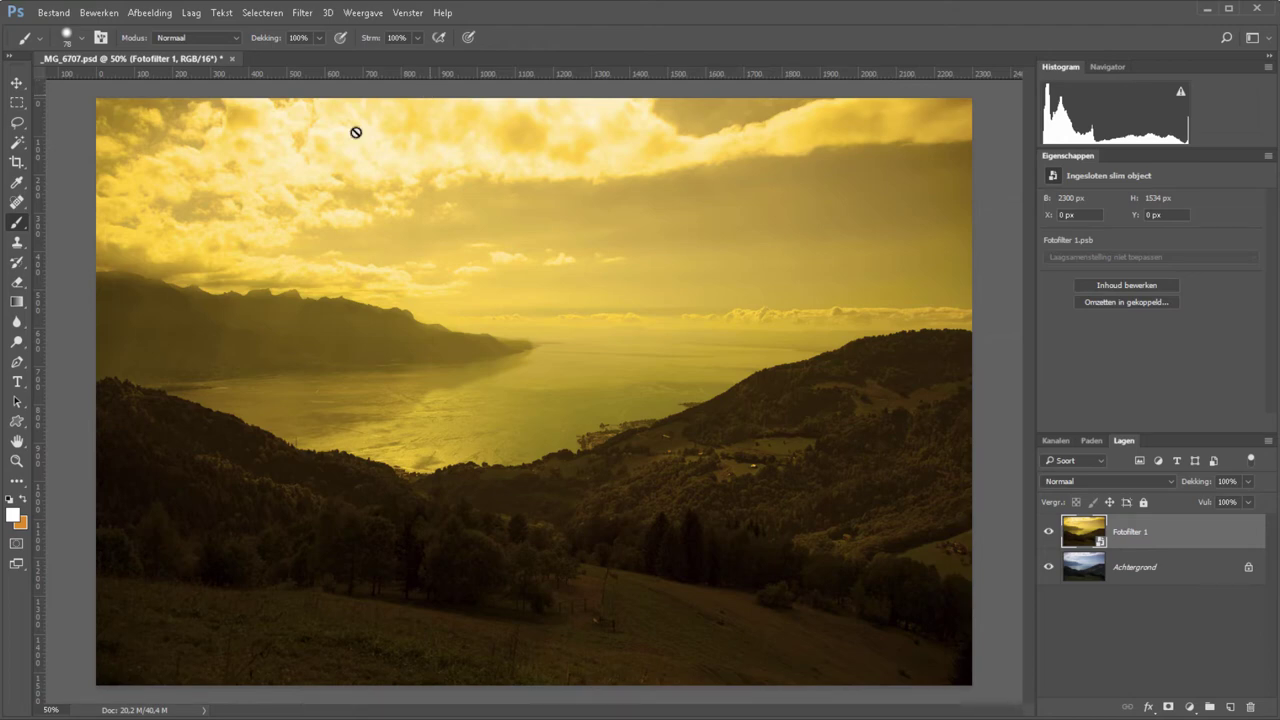
Open the Camera Raw Filter, set Temperature to +10, and pick the Adjustment Brush.
{"action": "left_click", "coordinate": [303, 13]}
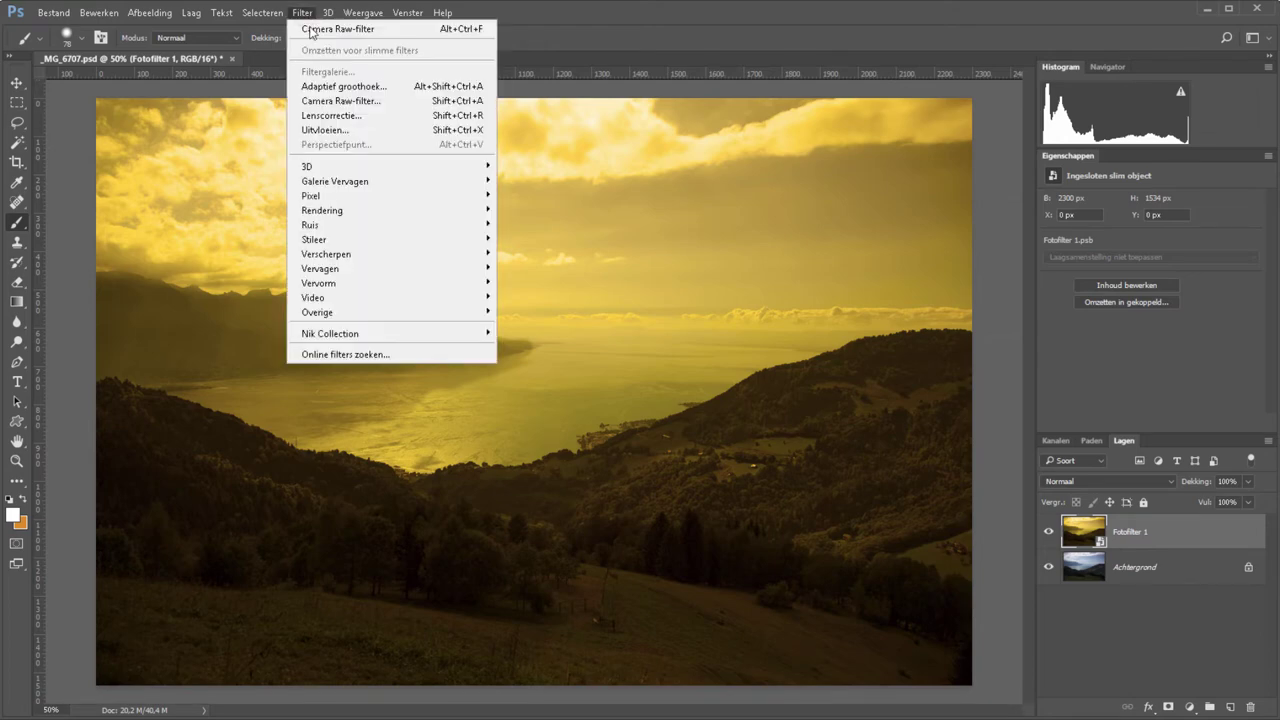
{"action": "left_click", "coordinate": [343, 103]}
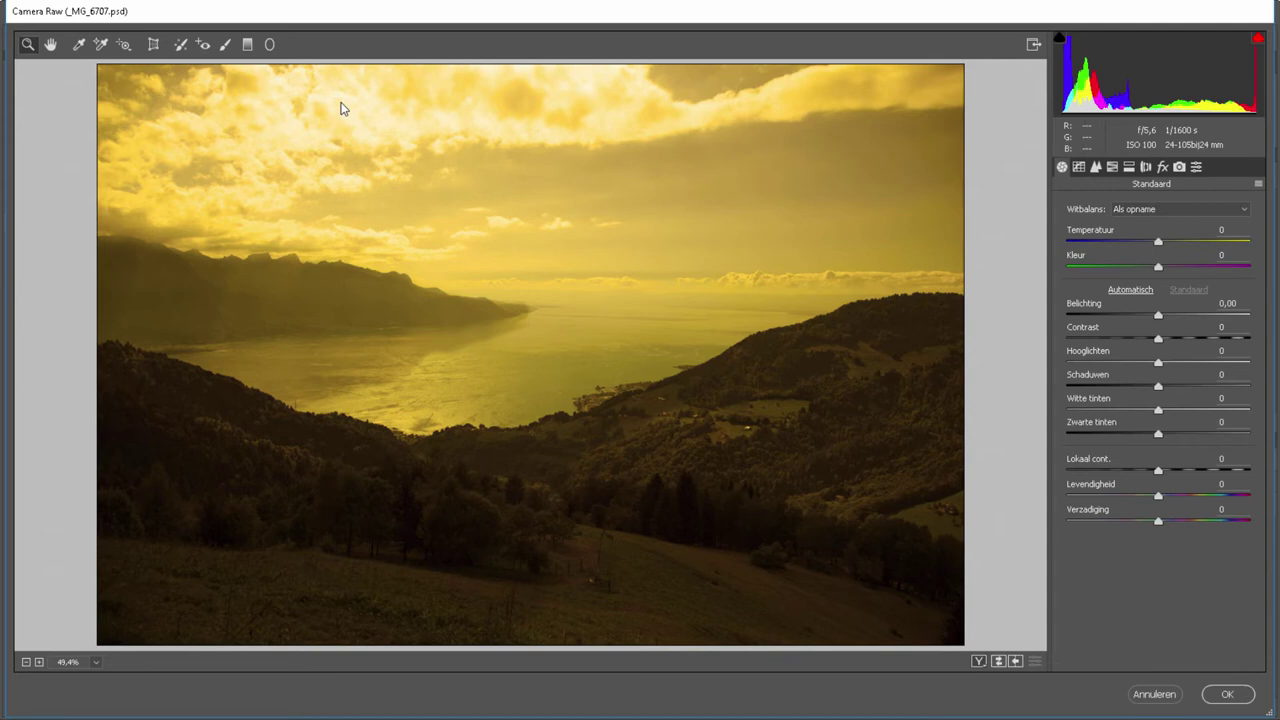
{"action": "left_click_drag", "start_coordinate": [1158, 242], "coordinate": [1167, 243]}
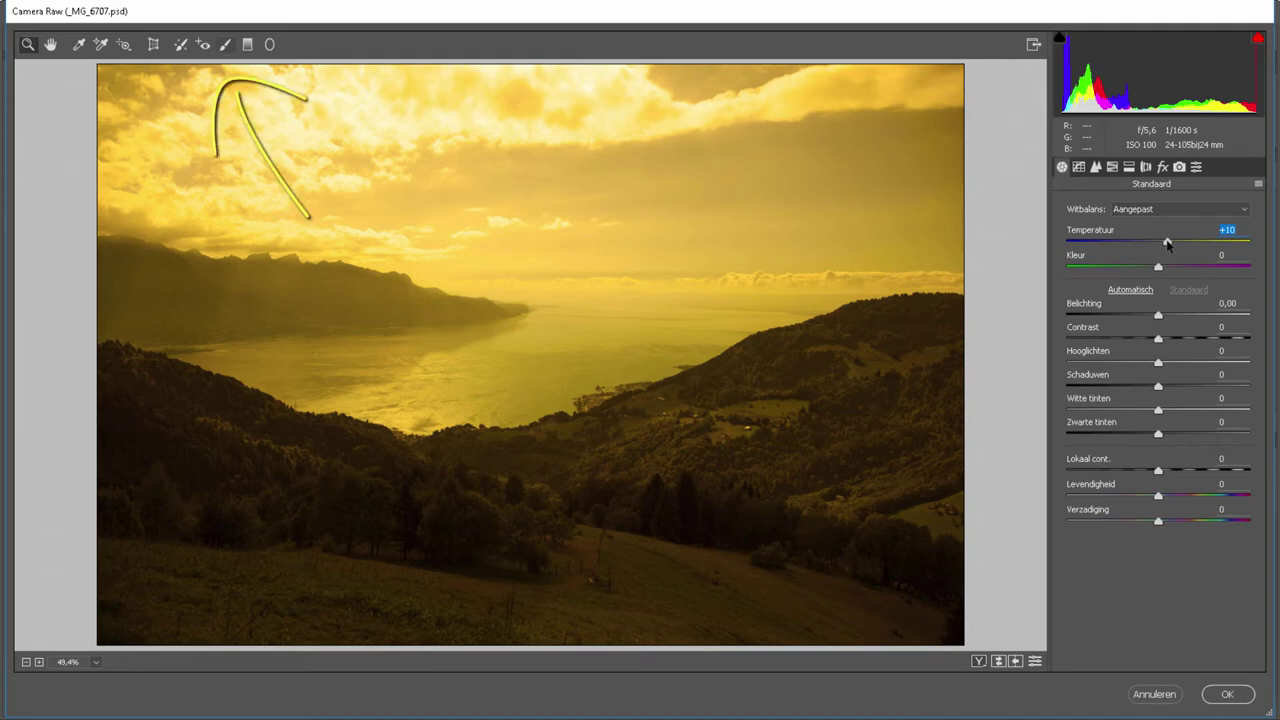
{"action": "key", "text": "k"}
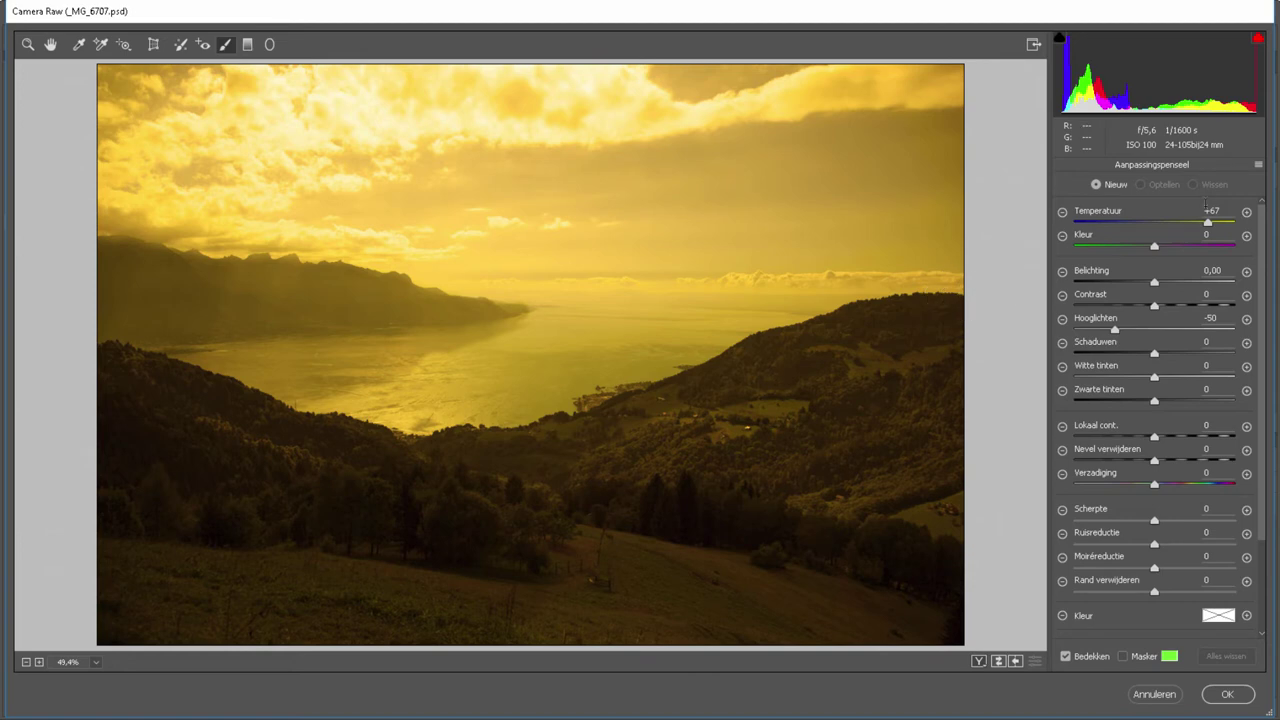
Reset the brush settings, then erase its mask from the right hillside and left ridge.
{"action": "double_click", "coordinate": [1115, 330]}
{"action": "double_click", "coordinate": [1115, 221]}
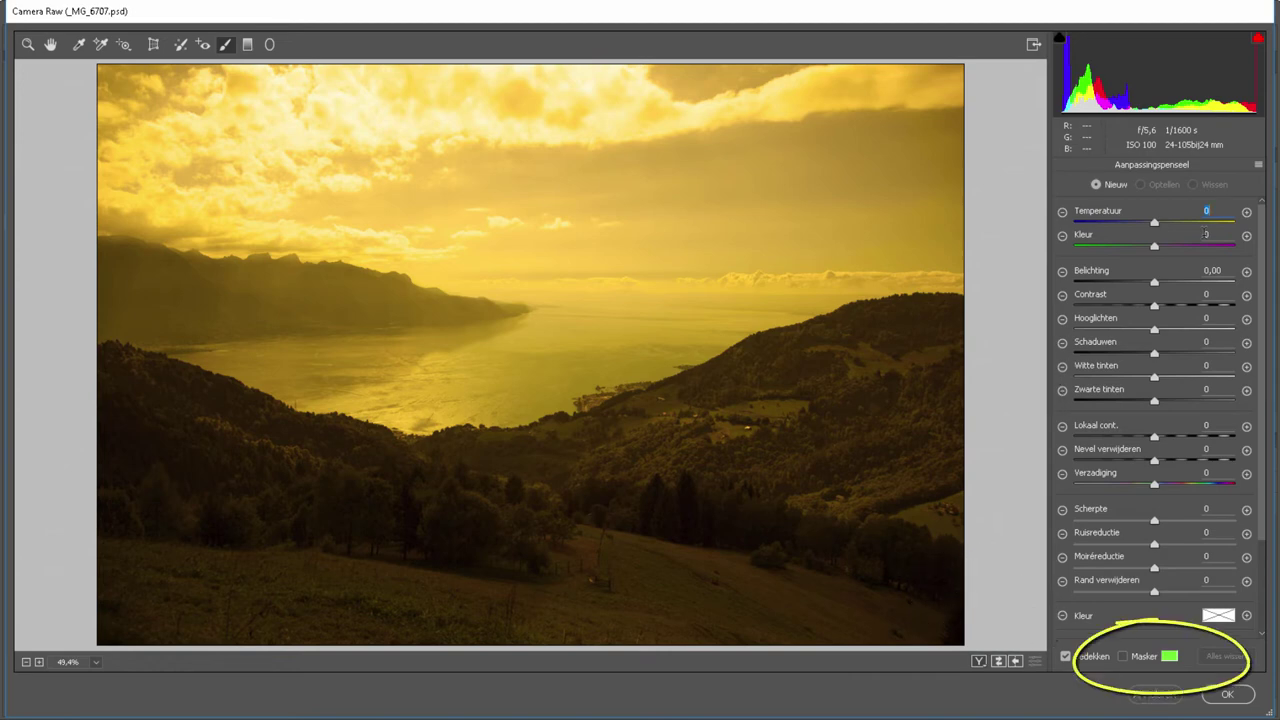
{"action": "left_click", "coordinate": [1122, 656]}
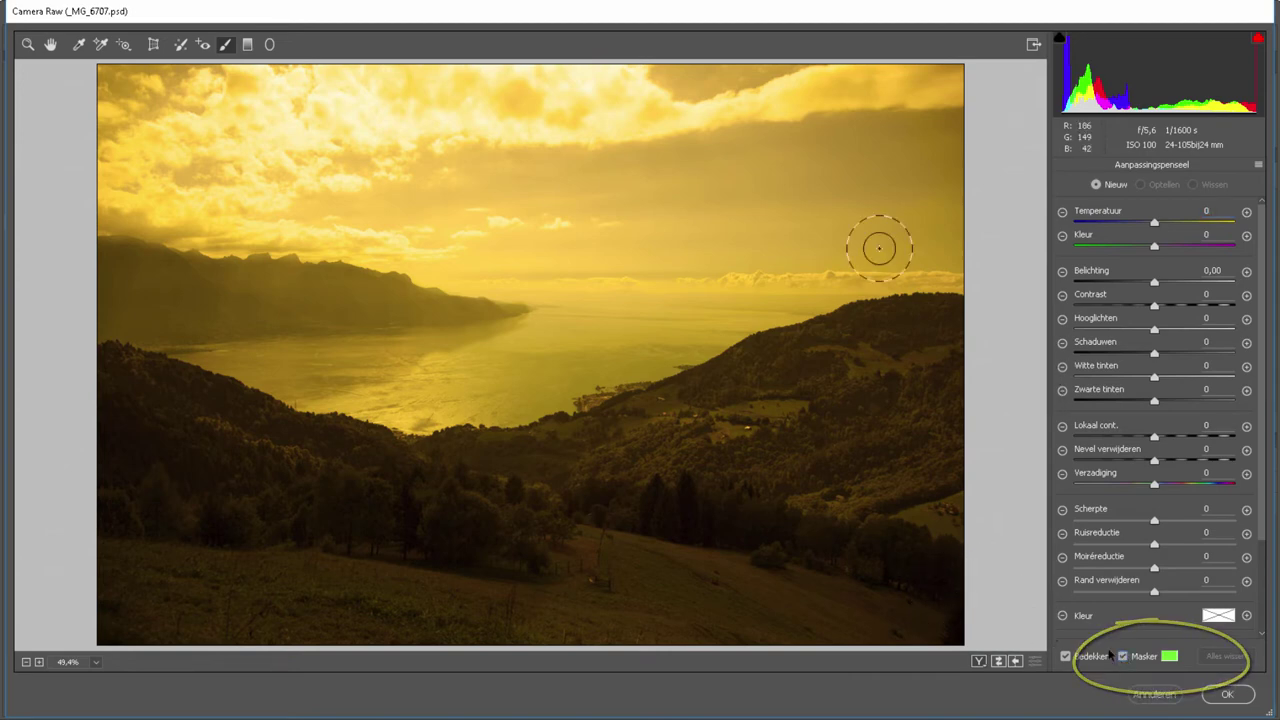
{"action": "mouse_move", "coordinate": [636, 207]}
{"action": "left_mouse_down"}
{"action": "mouse_move", "coordinate": [782, 212]}
{"action": "mouse_move", "coordinate": [470, 198]}
{"action": "mouse_move", "coordinate": [995, 107]}
{"action": "mouse_move", "coordinate": [60, 106]}
{"action": "mouse_move", "coordinate": [829, 137]}
{"action": "mouse_move", "coordinate": [200, 137]}
{"action": "mouse_move", "coordinate": [1016, 202]}
{"action": "mouse_move", "coordinate": [60, 123]}
{"action": "left_mouse_up"}
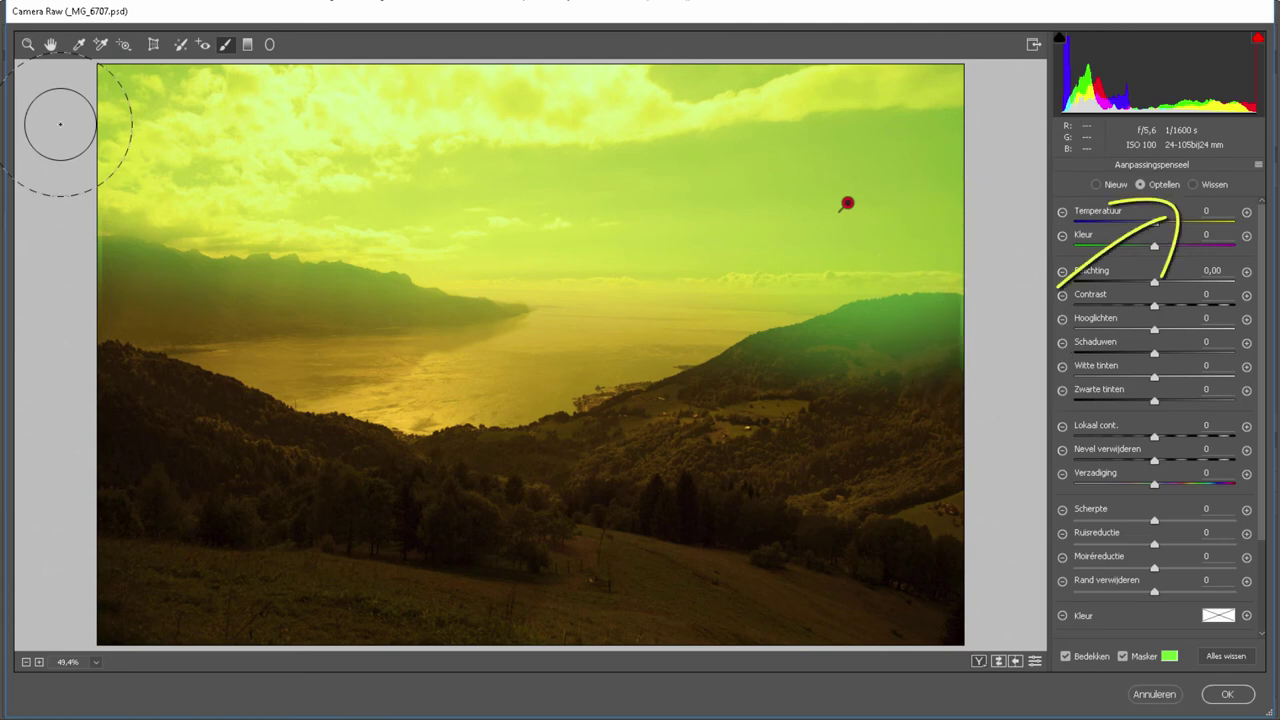
{"action": "left_click", "coordinate": [1195, 189]}
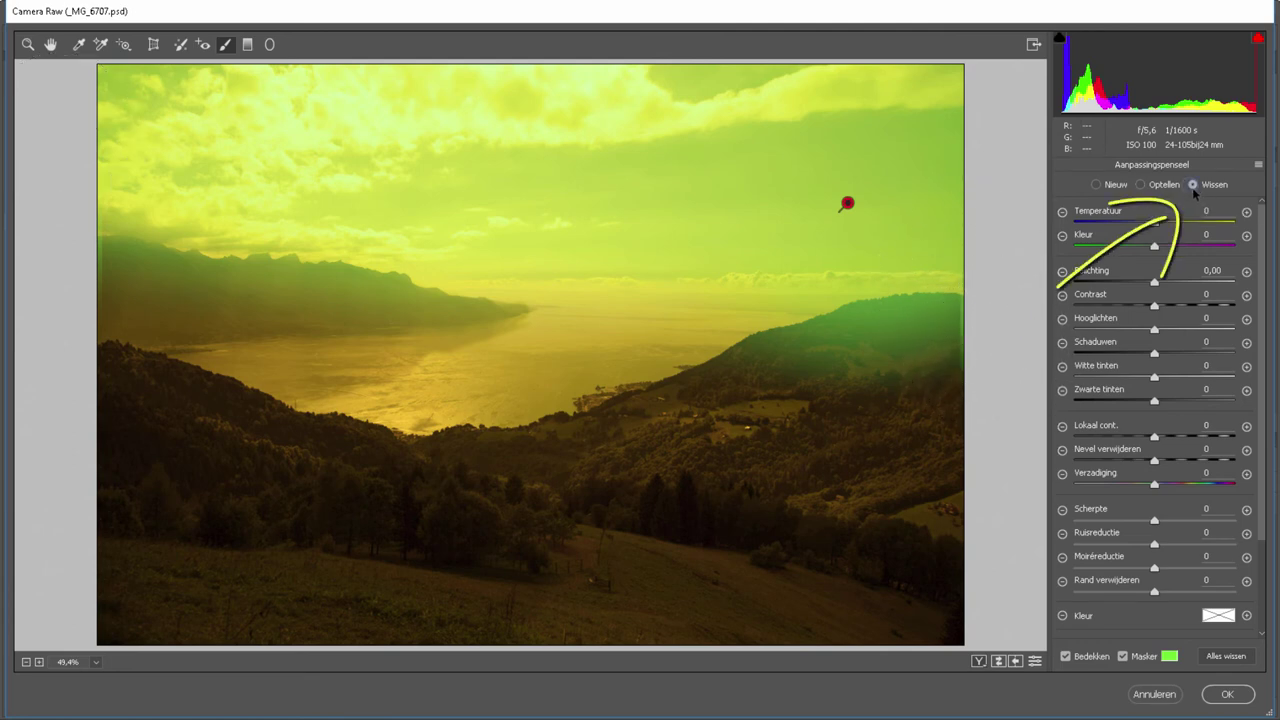
{"action": "key", "text": "bracketleft"}
{"action": "key", "text": "bracketleft"}
{"action": "key", "text": "bracketleft"}
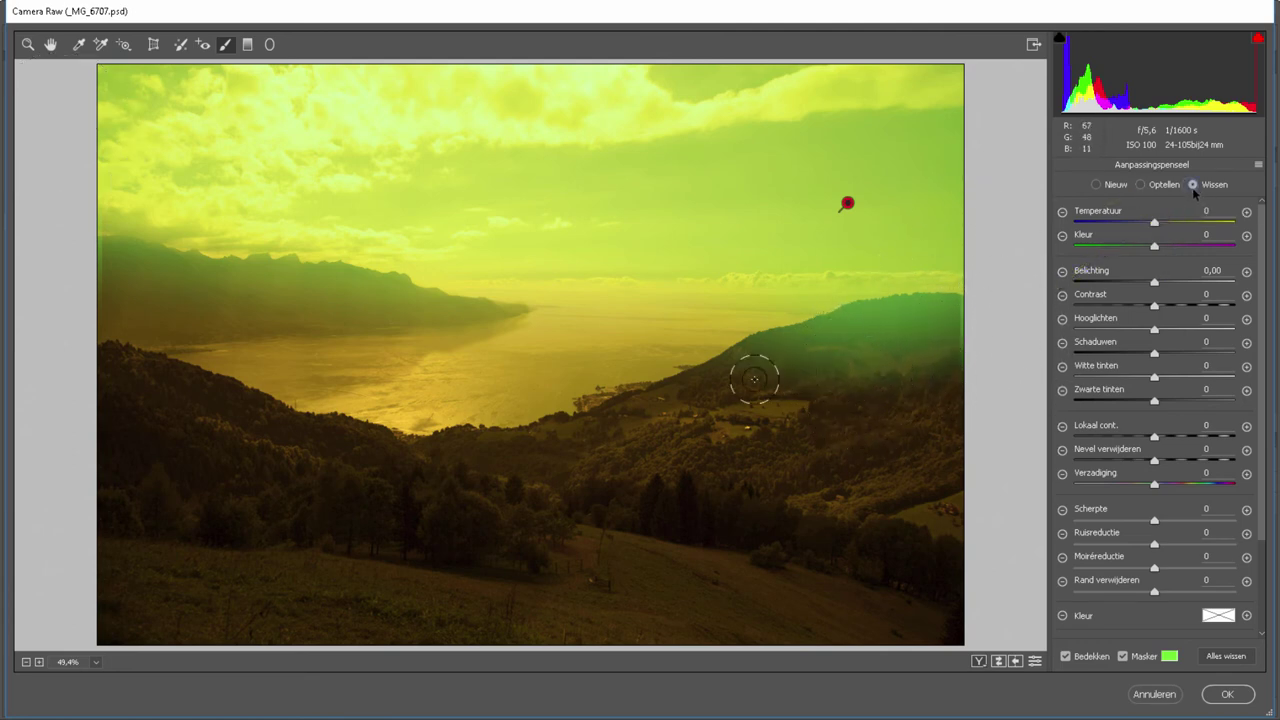
{"action": "mouse_move", "coordinate": [824, 336]}
{"action": "left_mouse_down"}
{"action": "mouse_move", "coordinate": [789, 383]}
{"action": "mouse_move", "coordinate": [843, 323]}
{"action": "mouse_move", "coordinate": [988, 323]}
{"action": "mouse_move", "coordinate": [826, 346]}
{"action": "mouse_move", "coordinate": [685, 388]}
{"action": "left_mouse_up"}
{"action": "mouse_move", "coordinate": [106, 277]}
{"action": "left_mouse_down"}
{"action": "mouse_move", "coordinate": [134, 263]}
{"action": "mouse_move", "coordinate": [214, 271]}
{"action": "mouse_move", "coordinate": [504, 318]}
{"action": "mouse_move", "coordinate": [171, 289]}
{"action": "mouse_move", "coordinate": [114, 277]}
{"action": "mouse_move", "coordinate": [97, 254]}
{"action": "mouse_move", "coordinate": [114, 286]}
{"action": "mouse_move", "coordinate": [380, 329]}
{"action": "mouse_move", "coordinate": [518, 320]}
{"action": "mouse_move", "coordinate": [274, 269]}
{"action": "mouse_move", "coordinate": [171, 300]}
{"action": "left_mouse_up"}
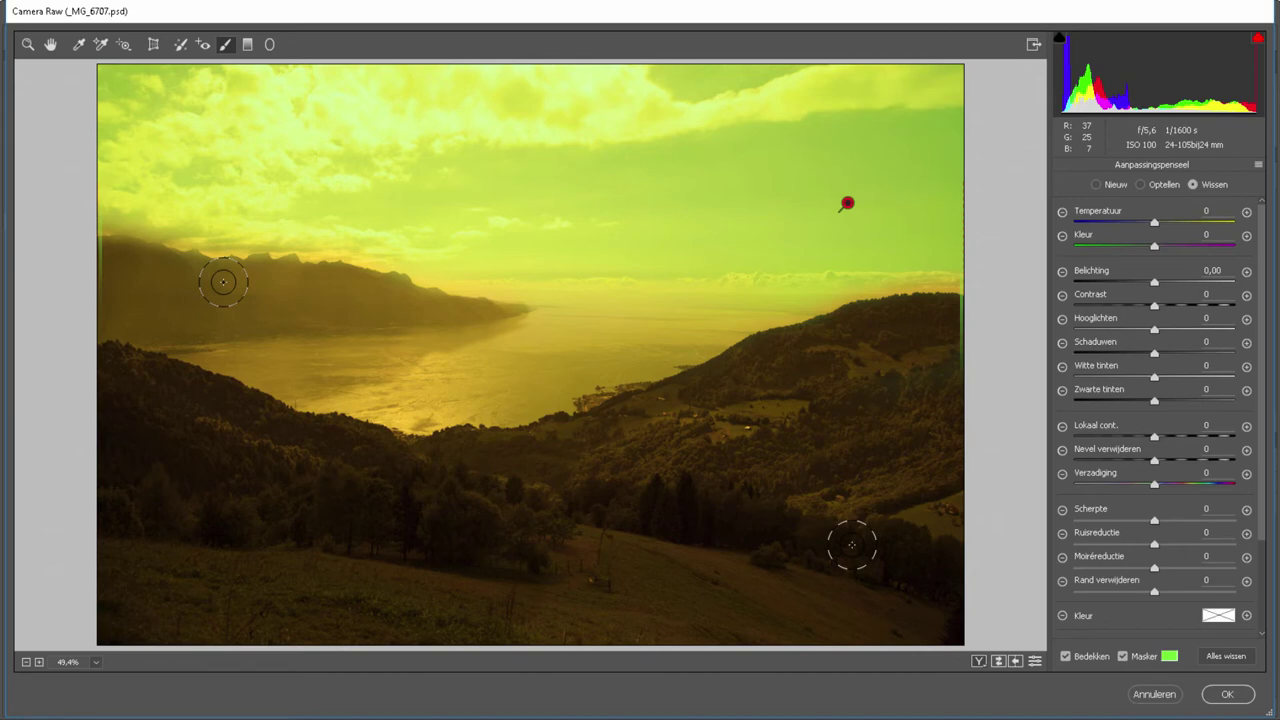
{"action": "left_click", "coordinate": [1122, 656]}
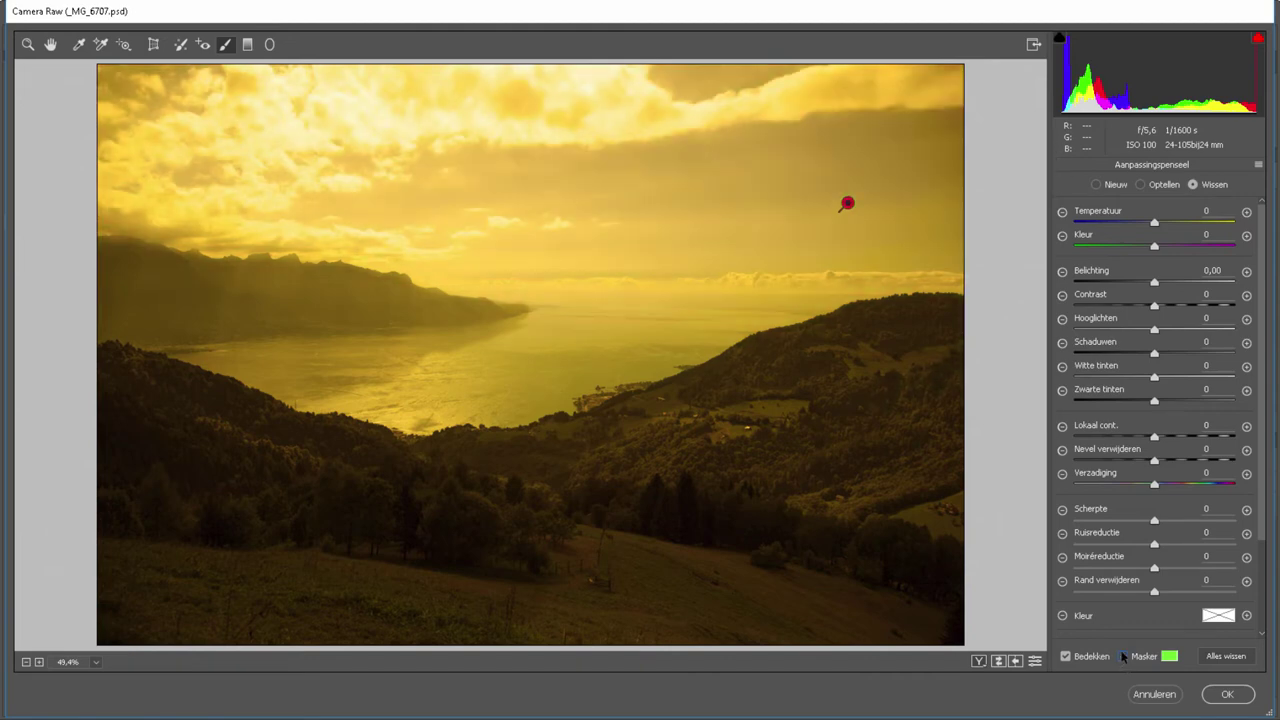
Set the sky brush to Temperatuur +89, Hooglichten -77, Witte tinten 0, and apply.
{"action": "left_click_drag", "start_coordinate": [1154, 222], "coordinate": [1225, 222]}
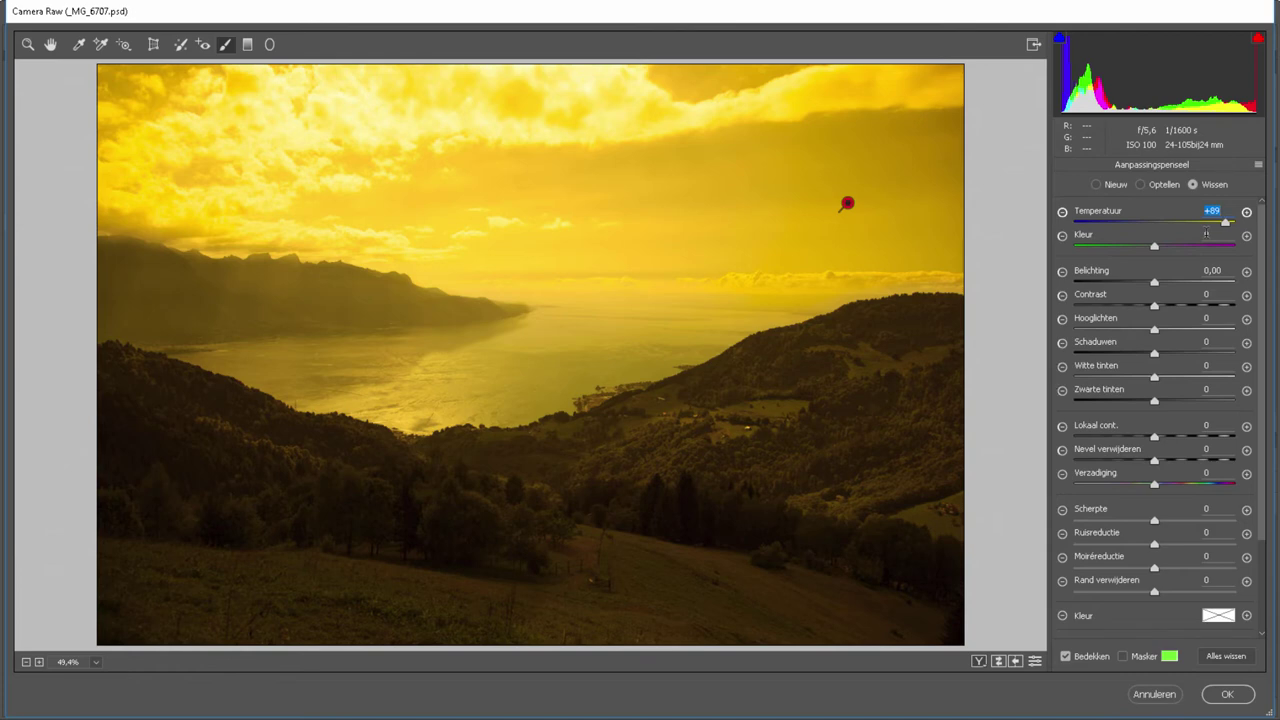
{"action": "left_click_drag", "start_coordinate": [1154, 329], "coordinate": [1092, 341]}
{"action": "left_click_drag", "start_coordinate": [1154, 377], "coordinate": [1129, 377]}
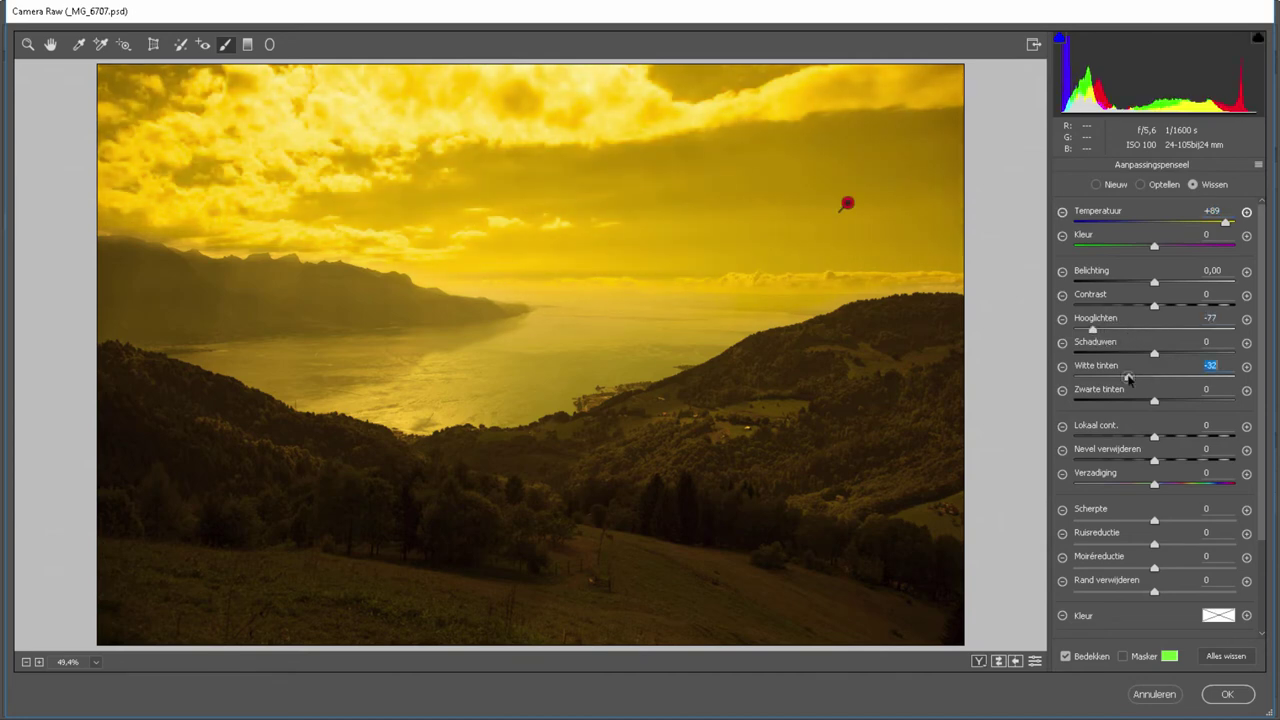
{"action": "double_click", "coordinate": [1141, 378]}
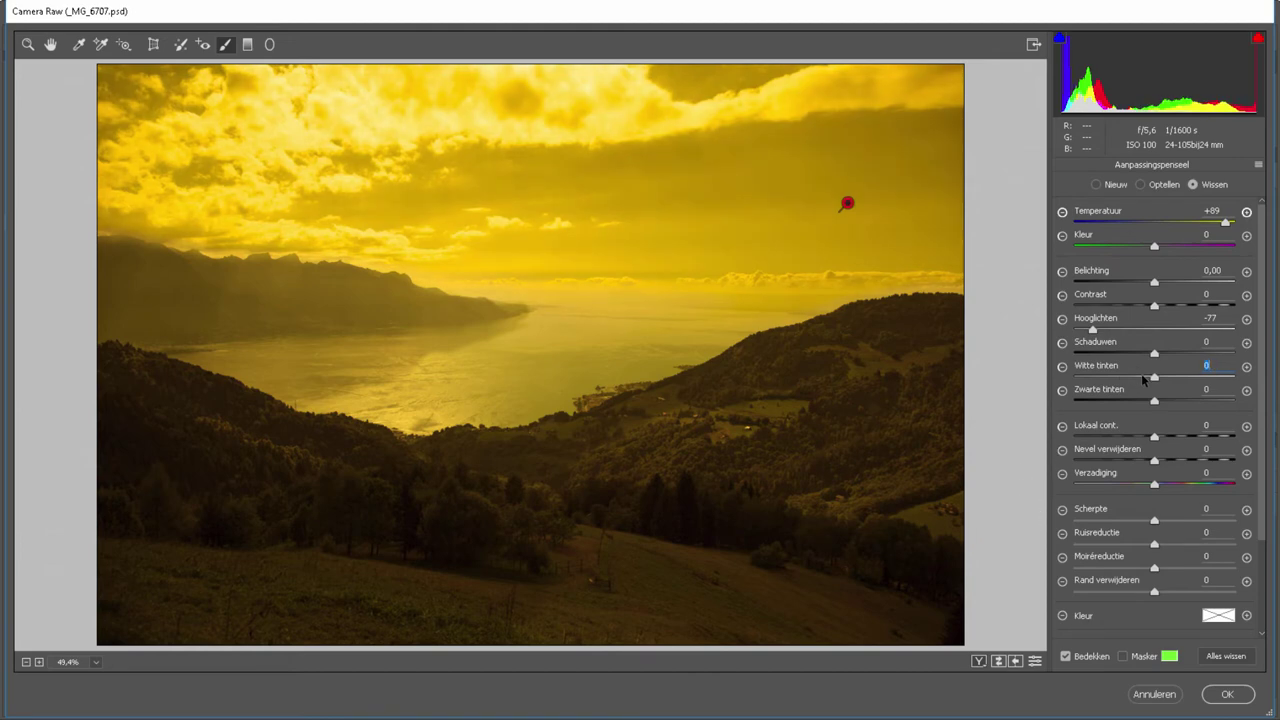
{"action": "left_click", "coordinate": [1236, 695]}
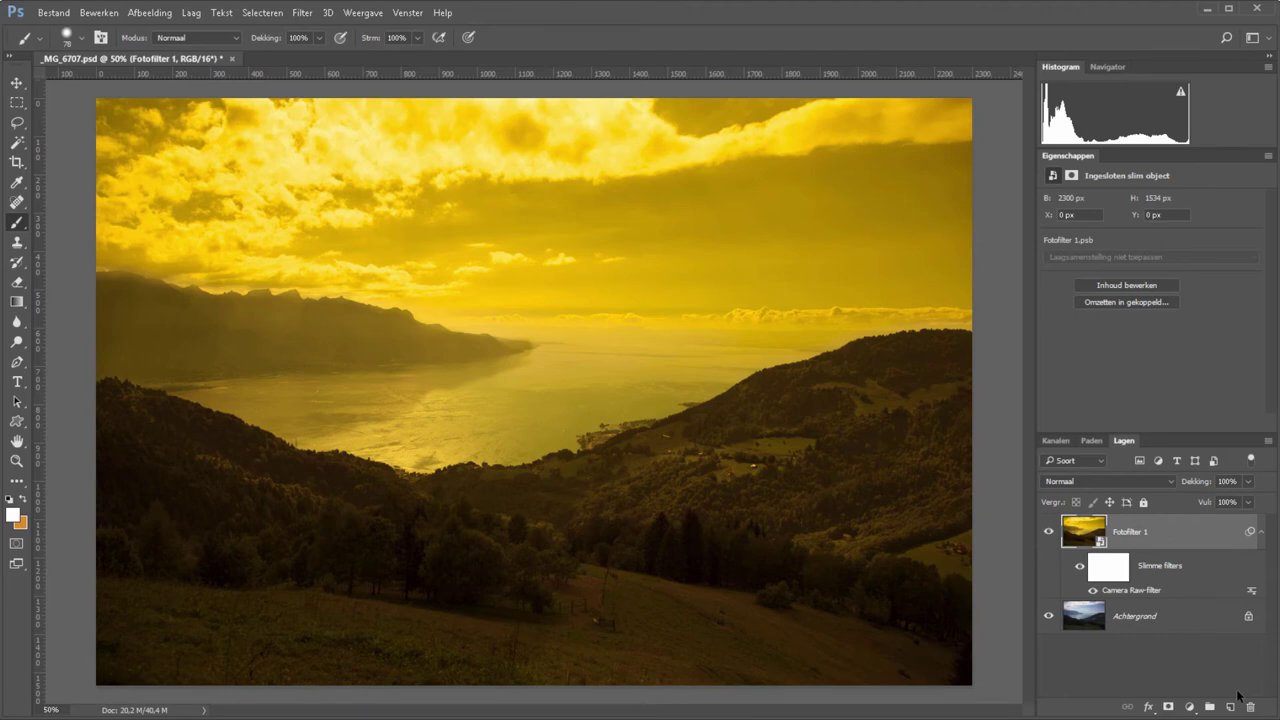
{"action": "left_click", "coordinate": [1048, 616], "text": "alt"}
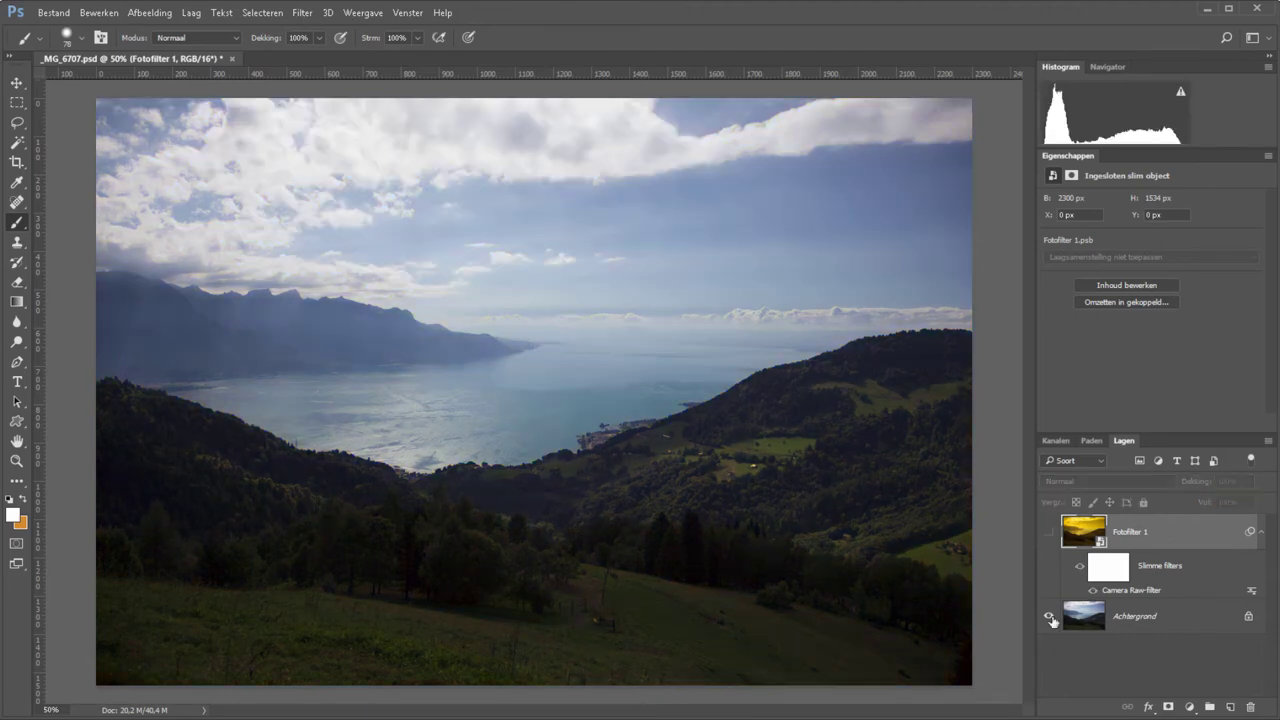
{"action": "left_click", "coordinate": [1048, 616], "text": "alt"}
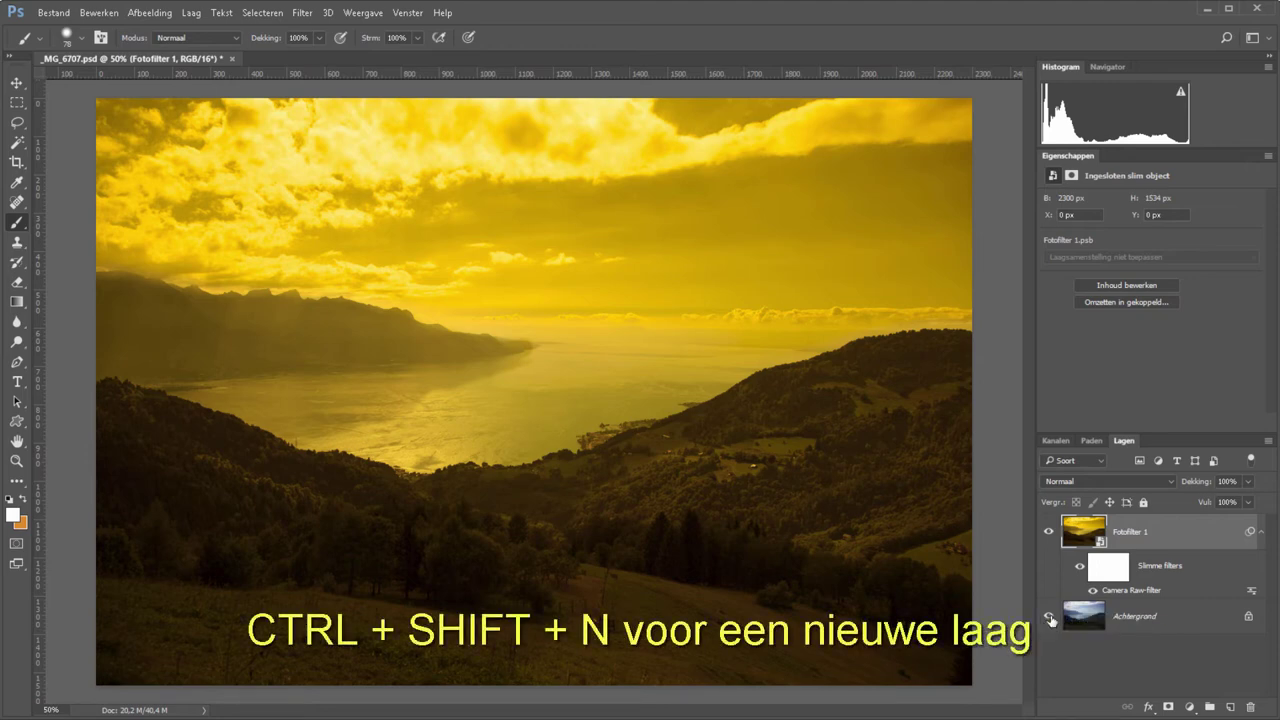
Create the new layer Laag 1 and set the foreground colour to a deeper orange.
{"action": "key", "text": "ctrl+shift+n"}
{"action": "key", "text": "Return"}
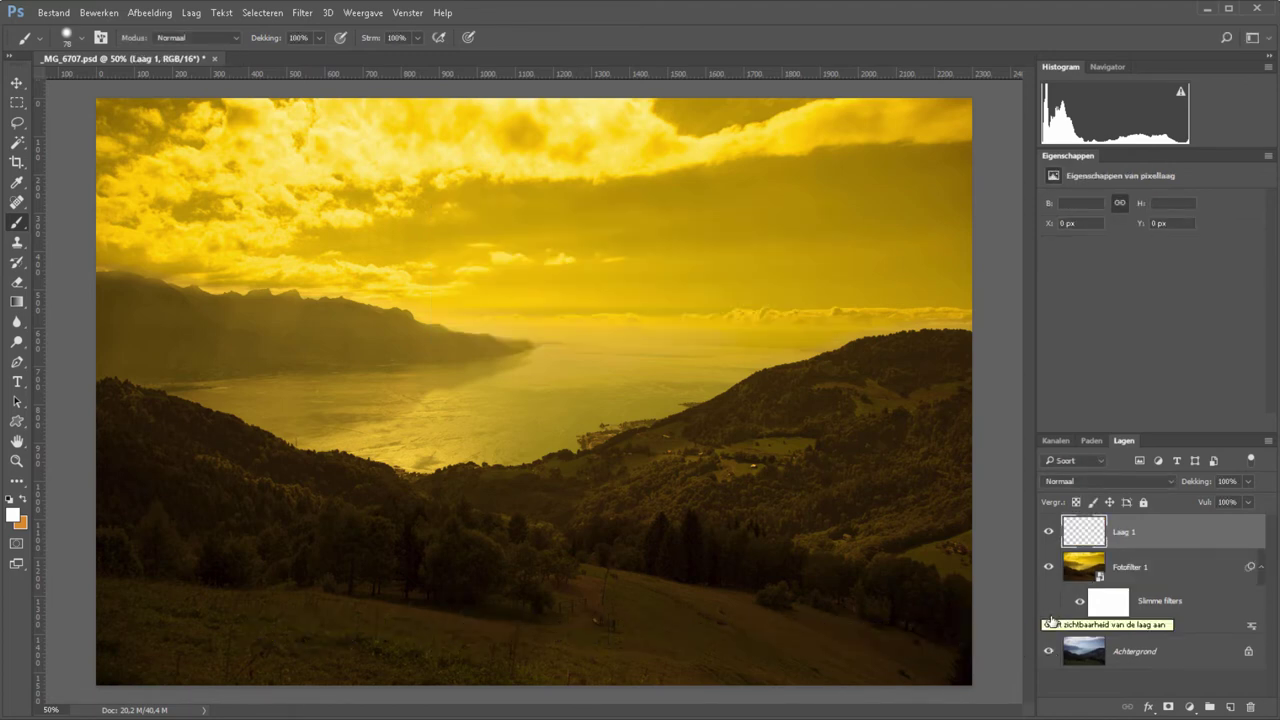
{"action": "key", "text": "x"}
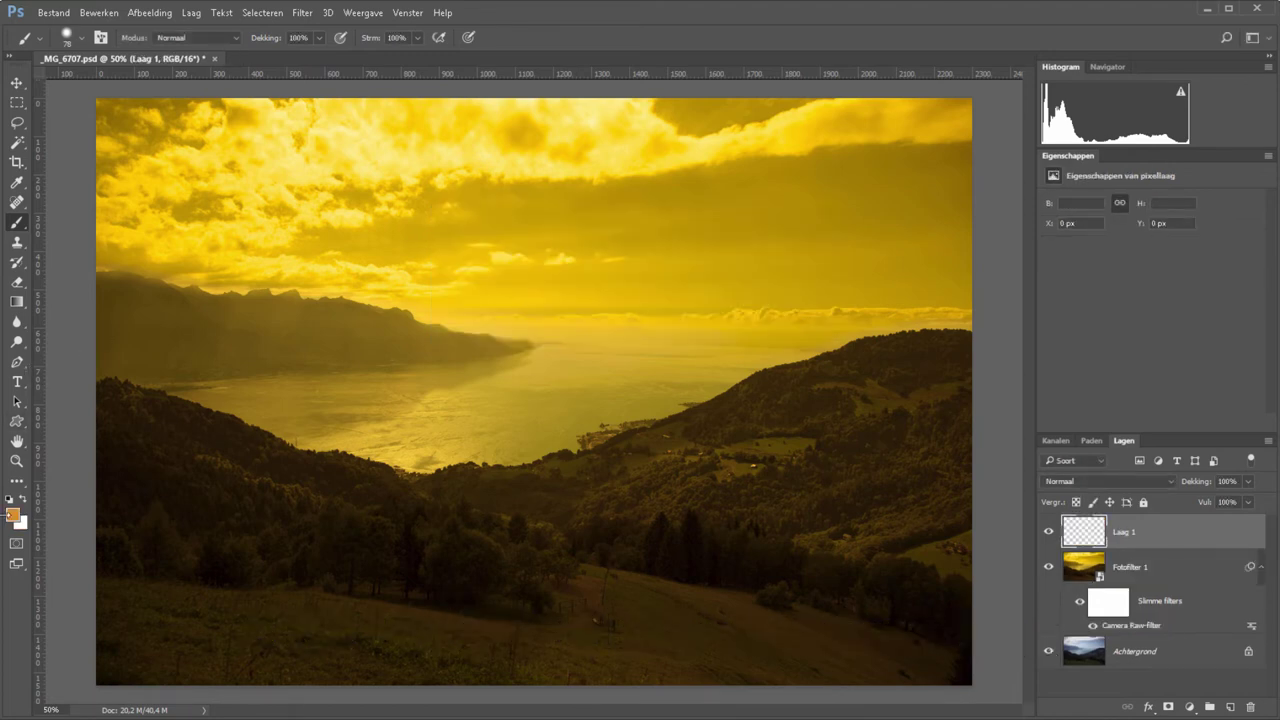
{"action": "left_click", "coordinate": [13, 514]}
{"action": "mouse_move", "coordinate": [783, 211]}
{"action": "left_mouse_down"}
{"action": "mouse_move", "coordinate": [781, 242]}
{"action": "mouse_move", "coordinate": [775, 227]}
{"action": "left_mouse_up"}
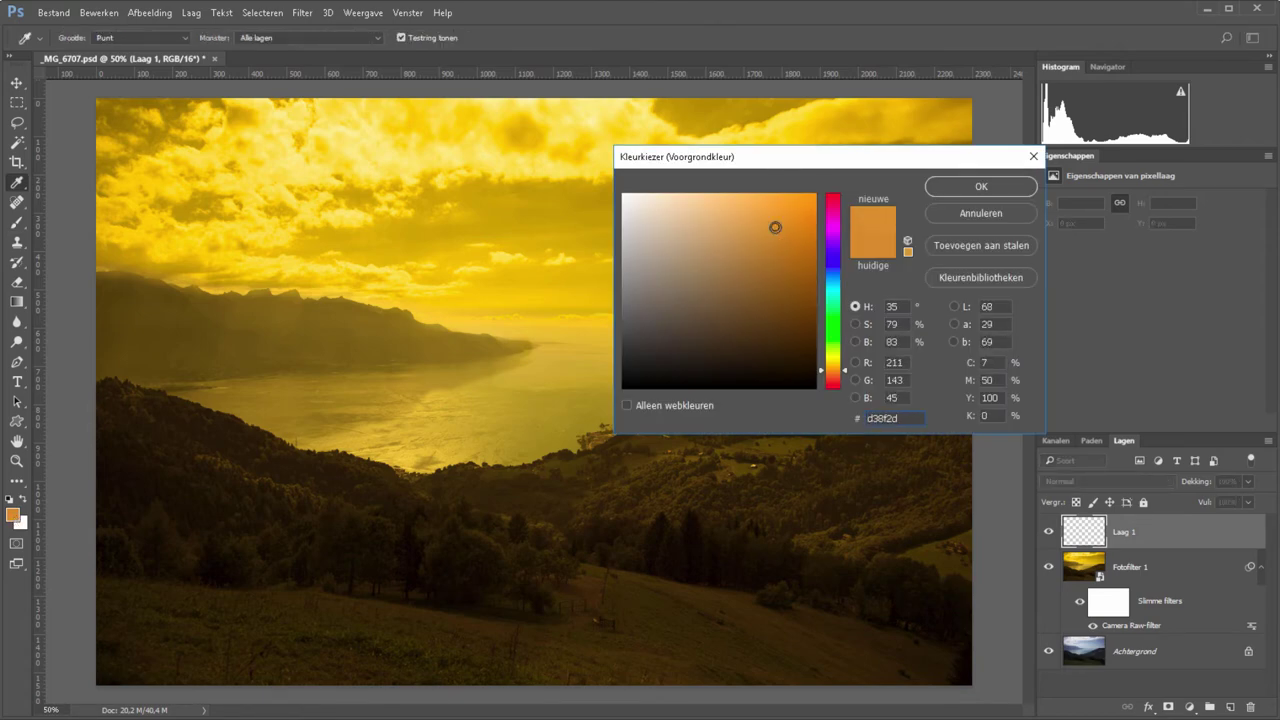
{"action": "left_click", "coordinate": [937, 188]}
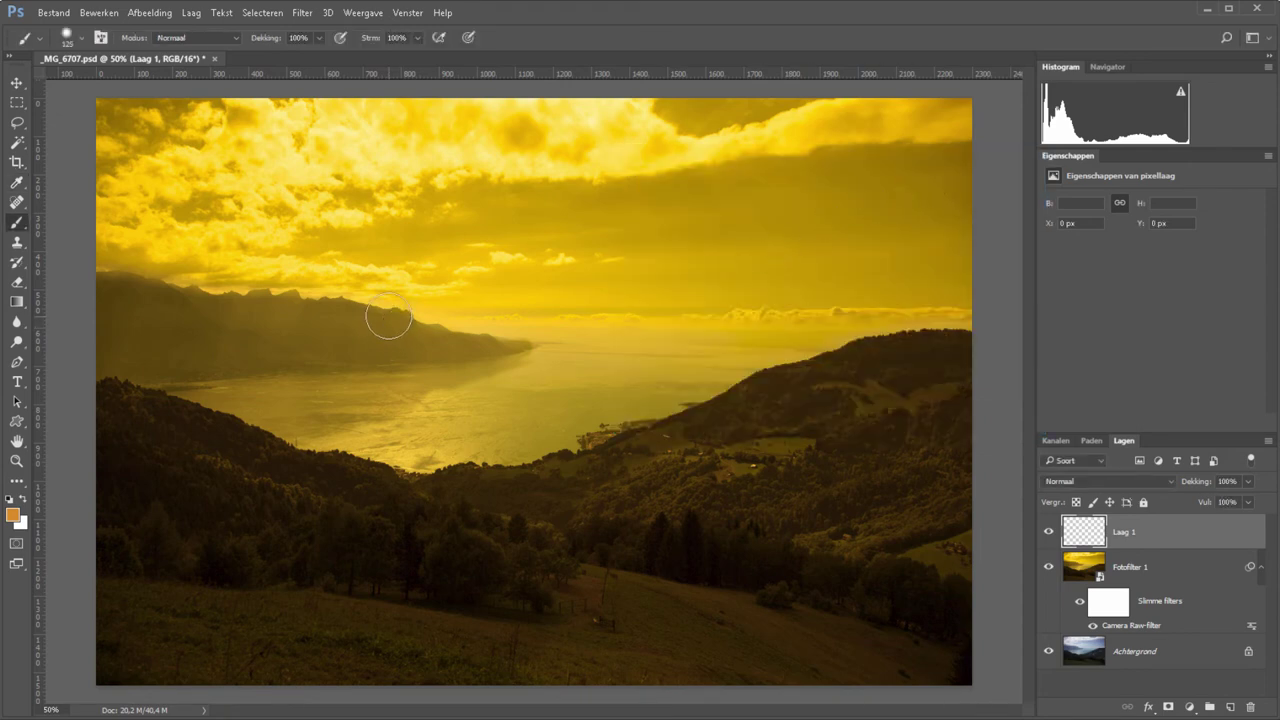
Paint a soft orange glow above the left ridge with an enlarged 0%-hardness brush.
{"action": "key", "text": "bracketright"}
{"action": "key", "text": "bracketright"}
{"action": "key", "text": "bracketright"}
{"action": "key", "text": "bracketright"}
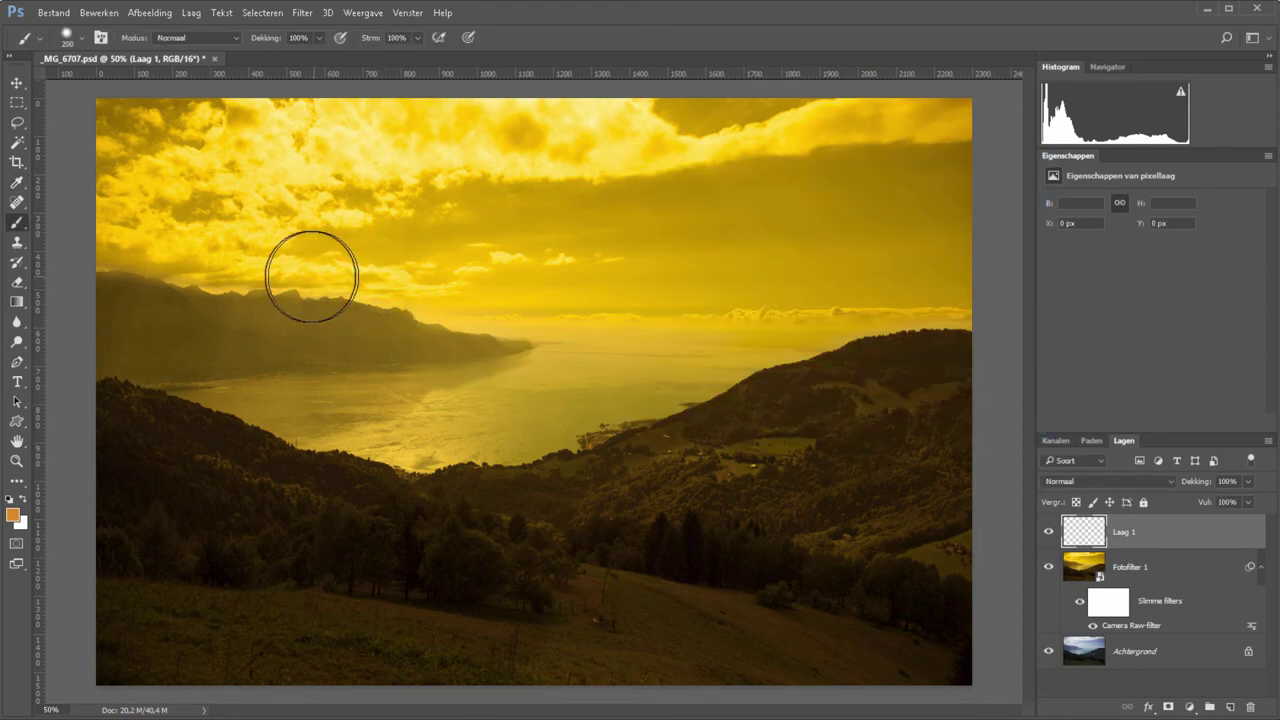
{"action": "left_click", "coordinate": [283, 280]}
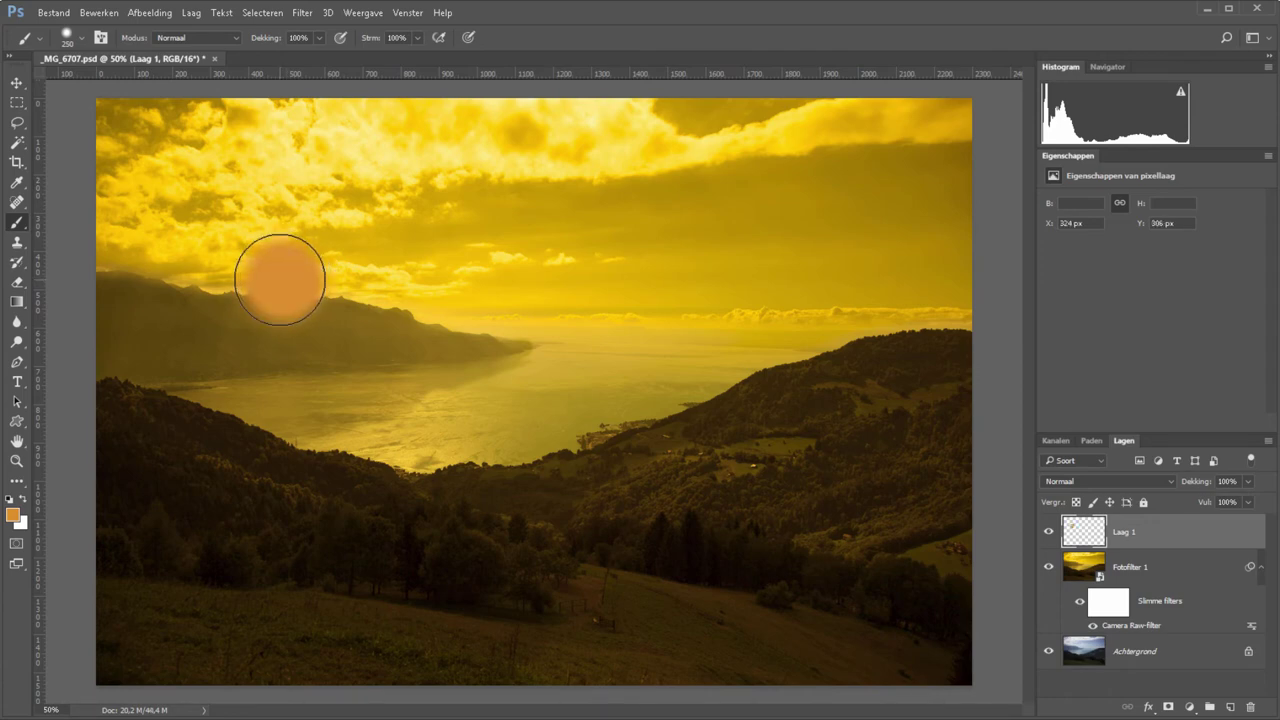
{"action": "key", "text": "ctrl+z"}
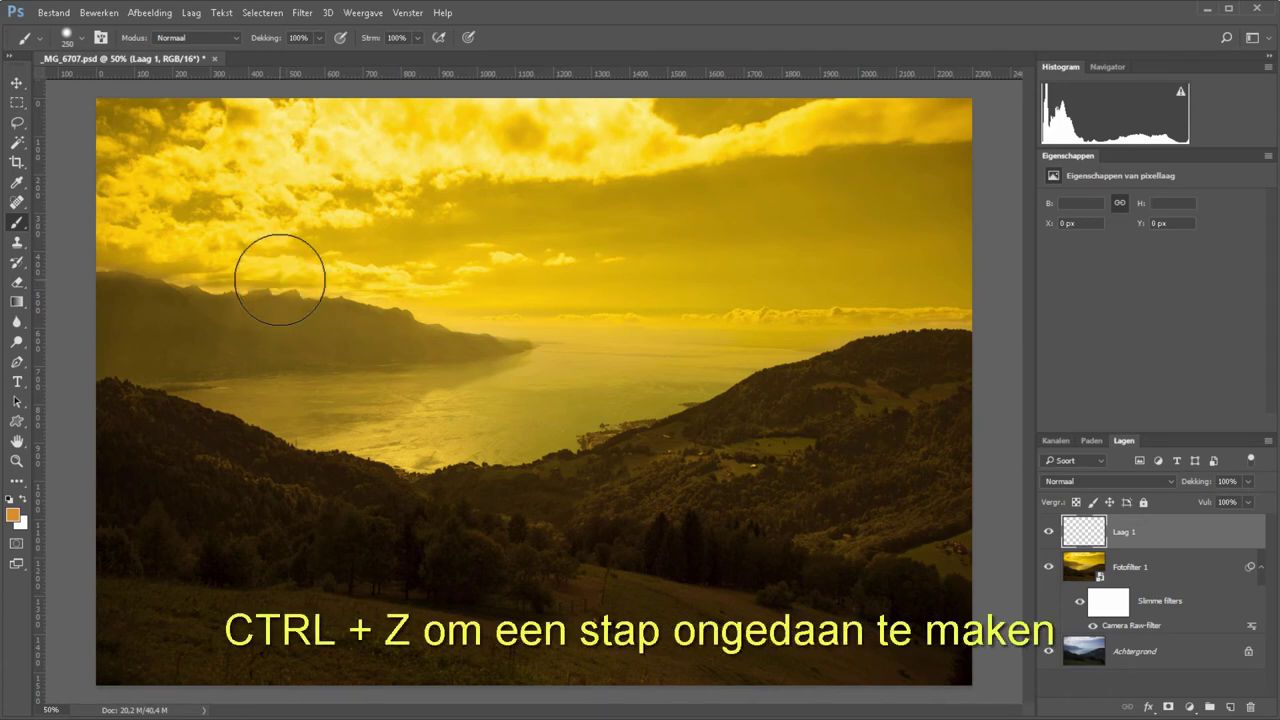
{"action": "right_click", "coordinate": [430, 278]}
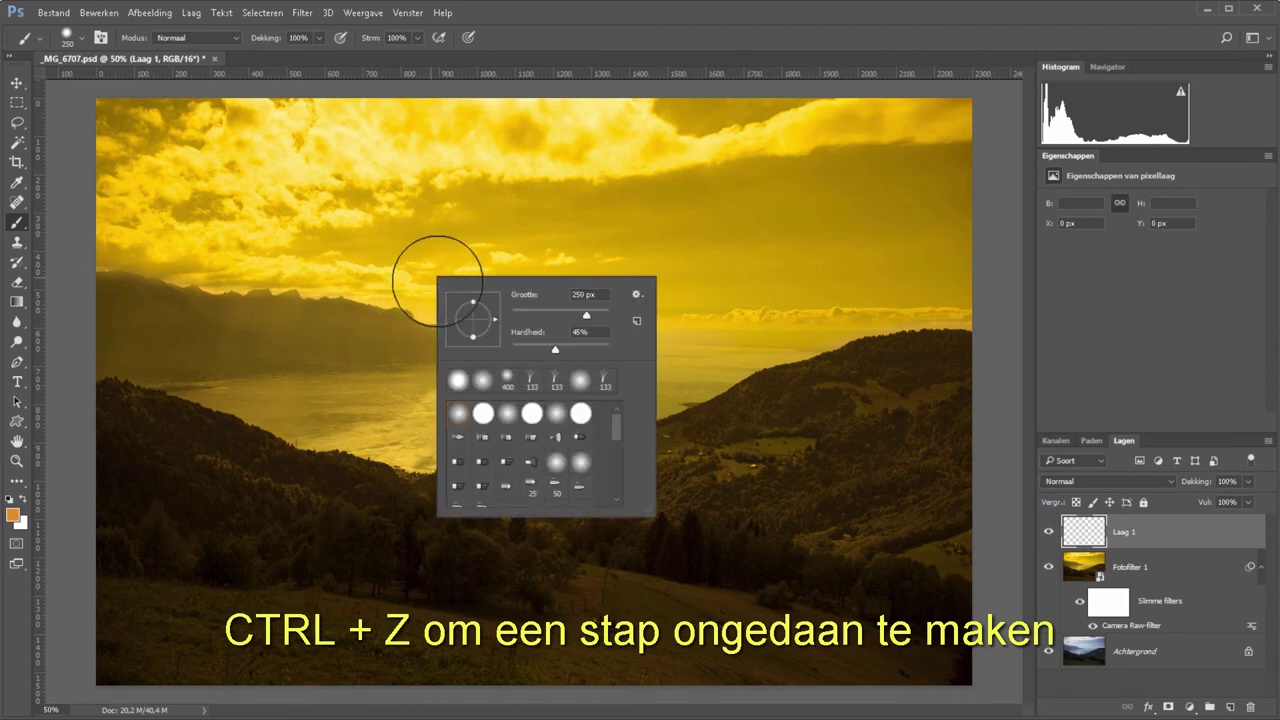
{"action": "left_click_drag", "start_coordinate": [555, 348], "coordinate": [500, 348]}
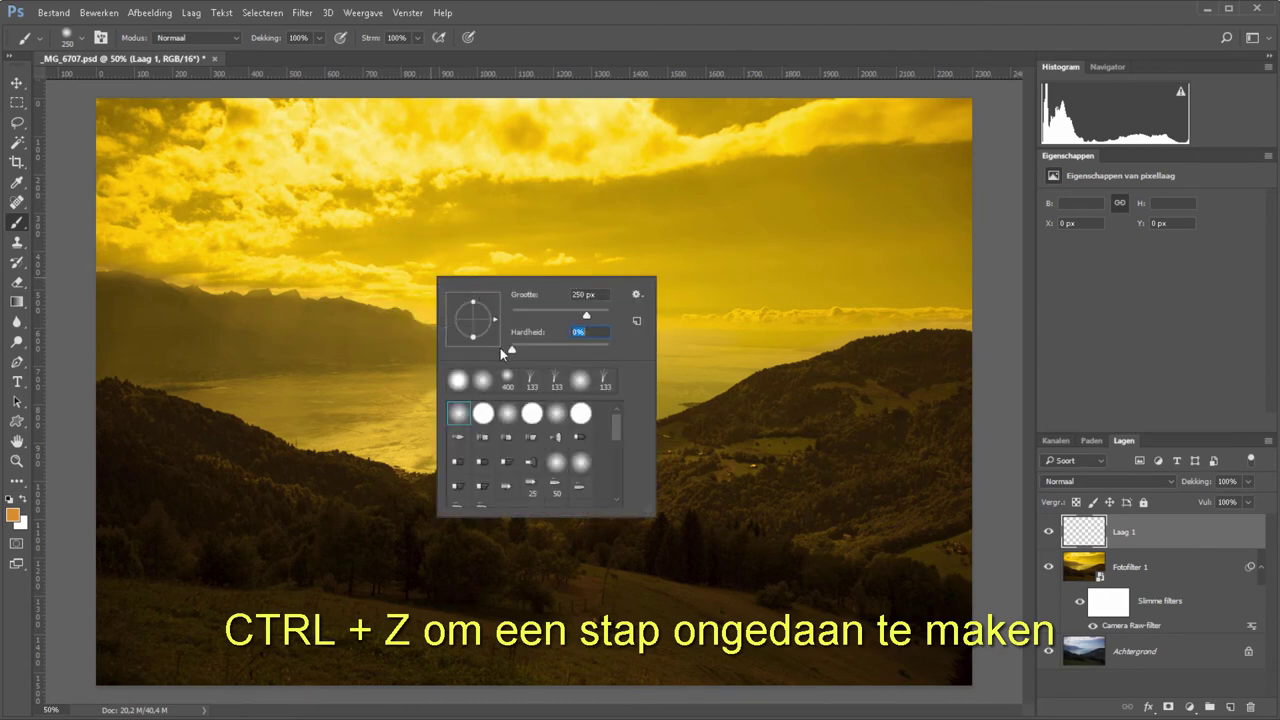
{"action": "key", "text": "Return"}
{"action": "left_click", "coordinate": [300, 287]}
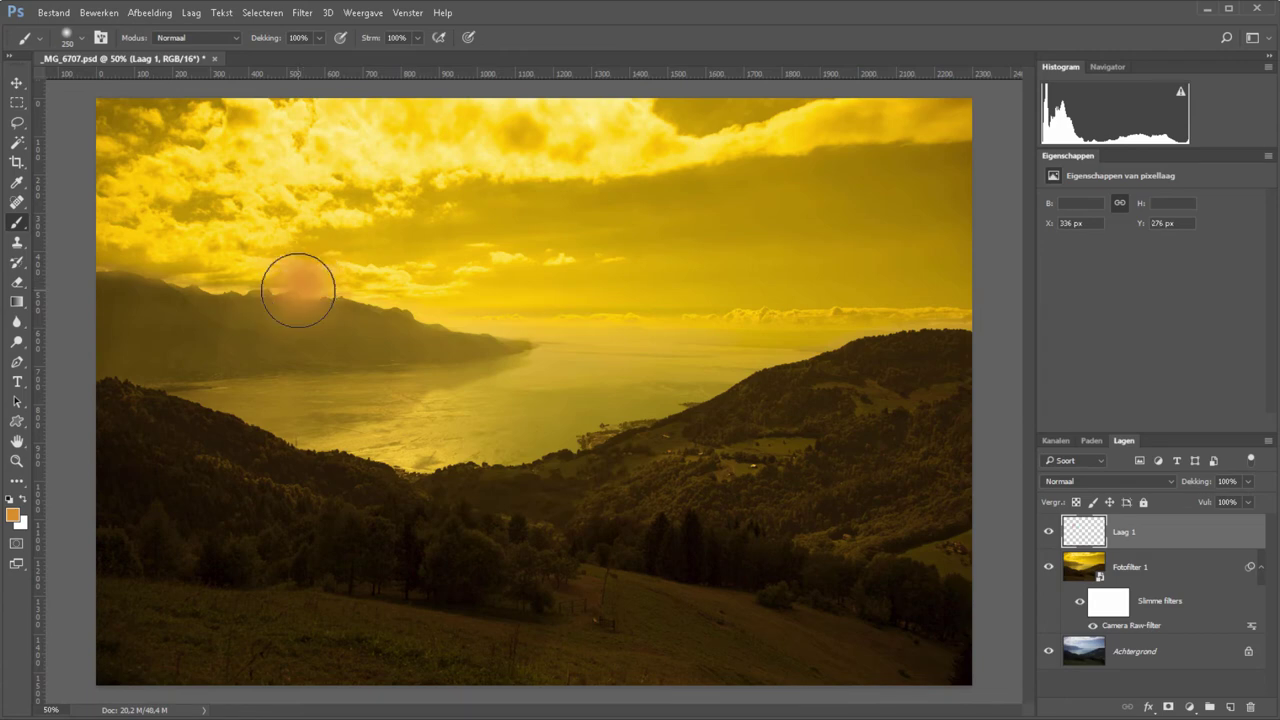
Zoom to 100% on the mountains and set Laag 1's blending to Kleur tegenhouden.
{"action": "key", "text": "z"}
{"action": "left_click_drag", "start_coordinate": [204, 218], "coordinate": [418, 388]}
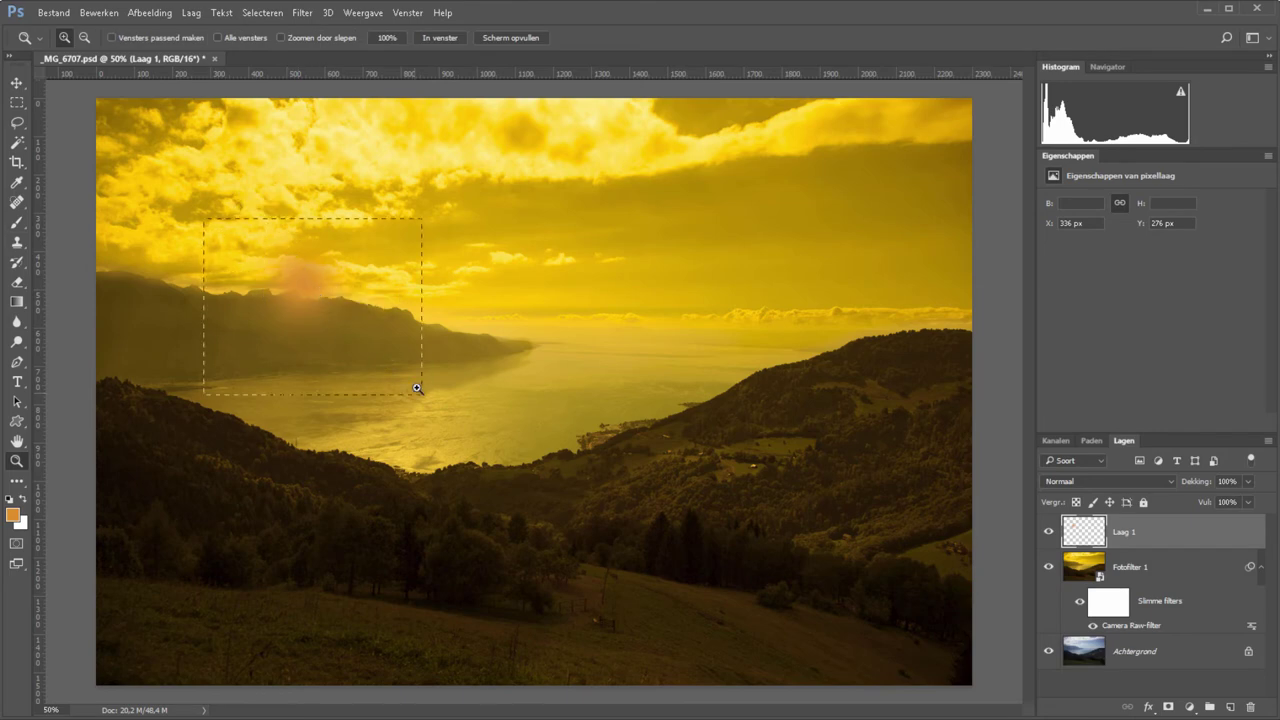
{"action": "key", "text": "ctrl+1"}
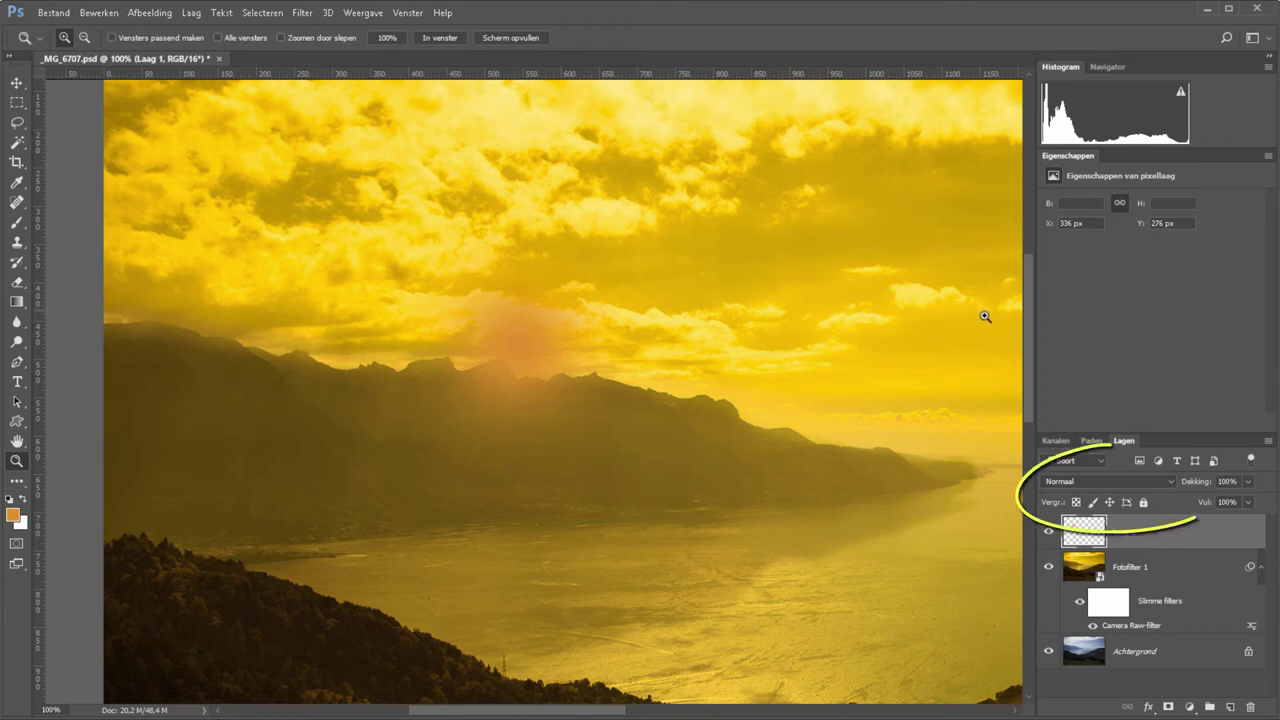
{"action": "left_click", "coordinate": [1086, 481]}
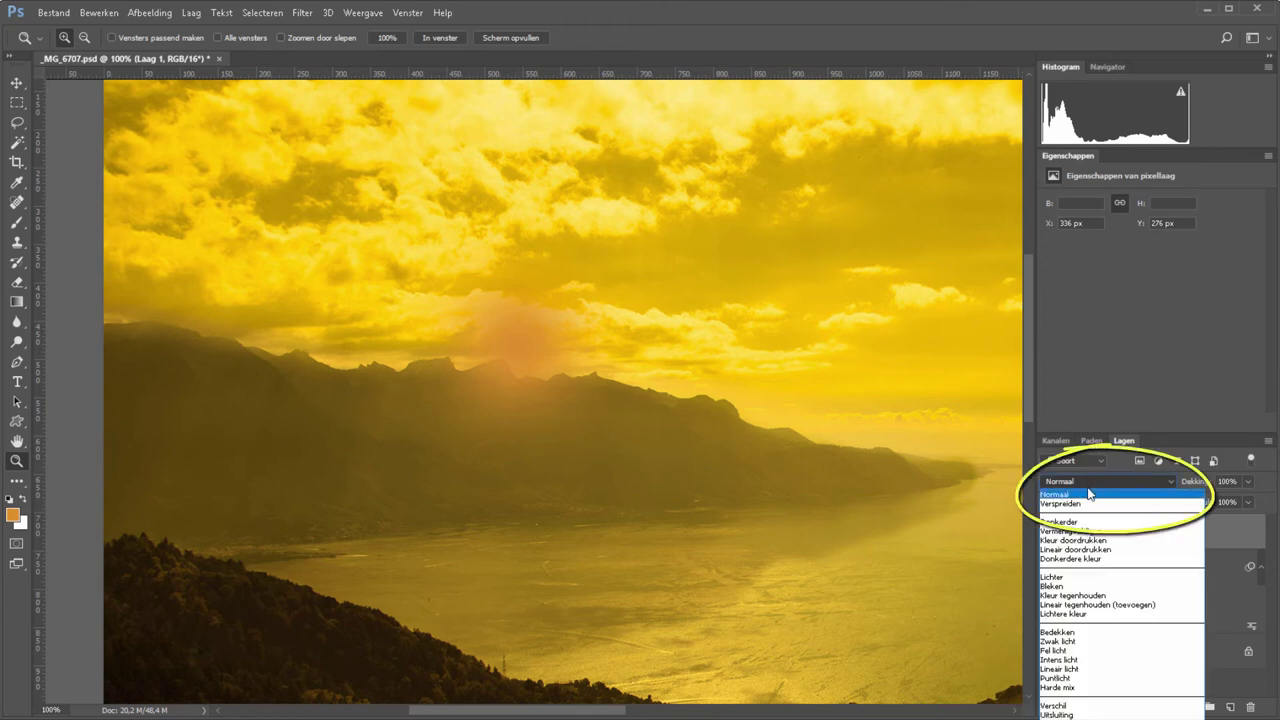
{"action": "left_click", "coordinate": [1092, 595]}
{"action": "left_click", "coordinate": [1093, 599]}
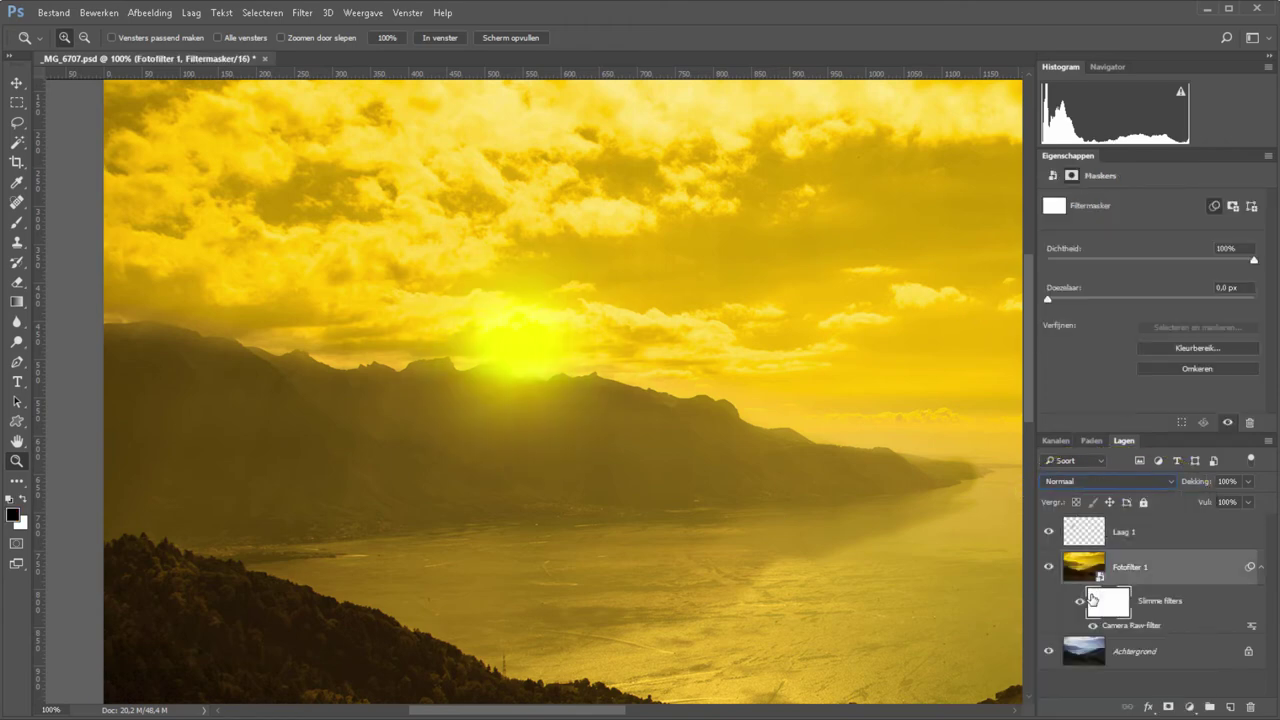
{"action": "key", "text": "alt+bracketright"}
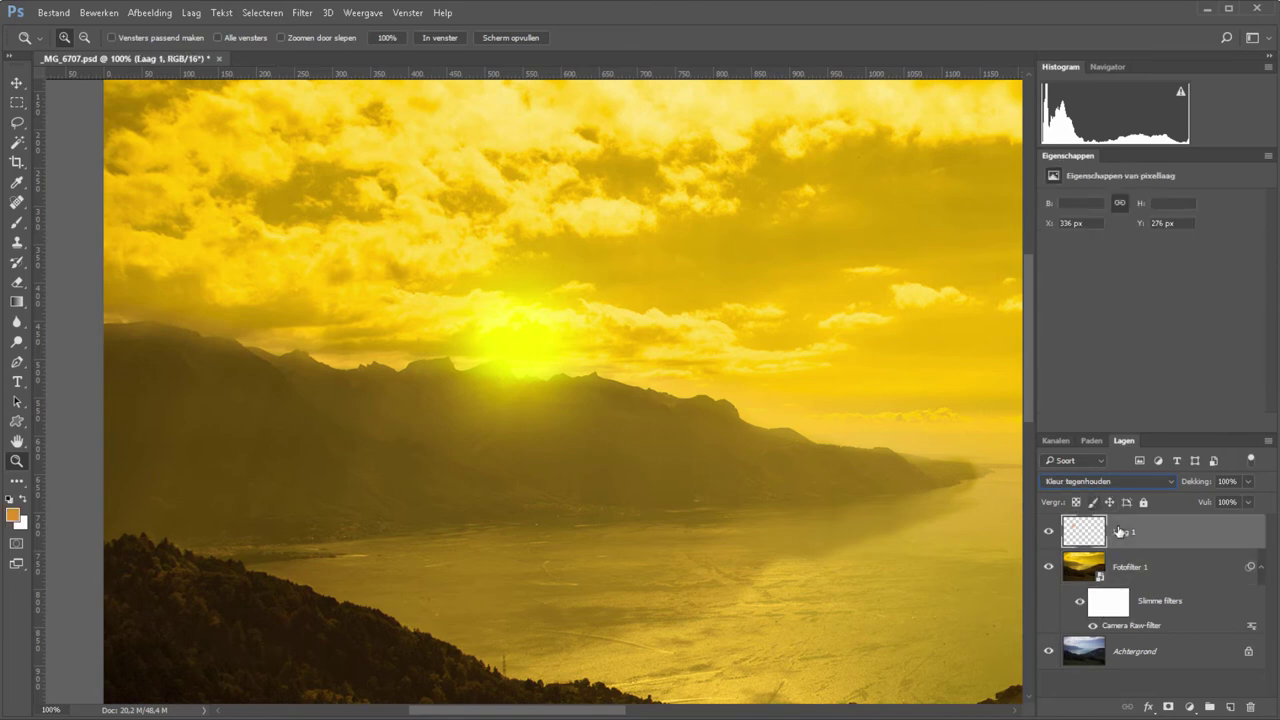
Compare Lineair tegenhouden (toevoegen) with Kleur tegenhouden, keep Kleur tegenhouden, and duplicate Laag 1.
{"action": "left_click", "coordinate": [1097, 479]}
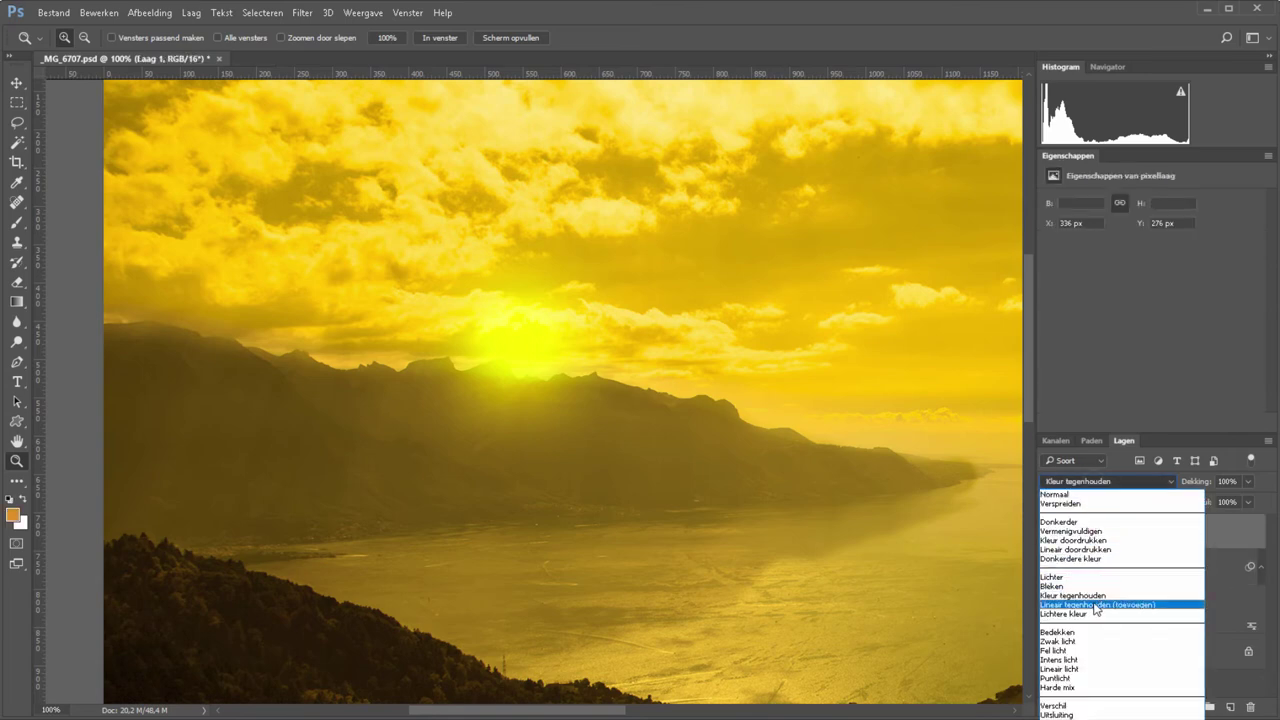
{"action": "left_click", "coordinate": [1096, 606]}
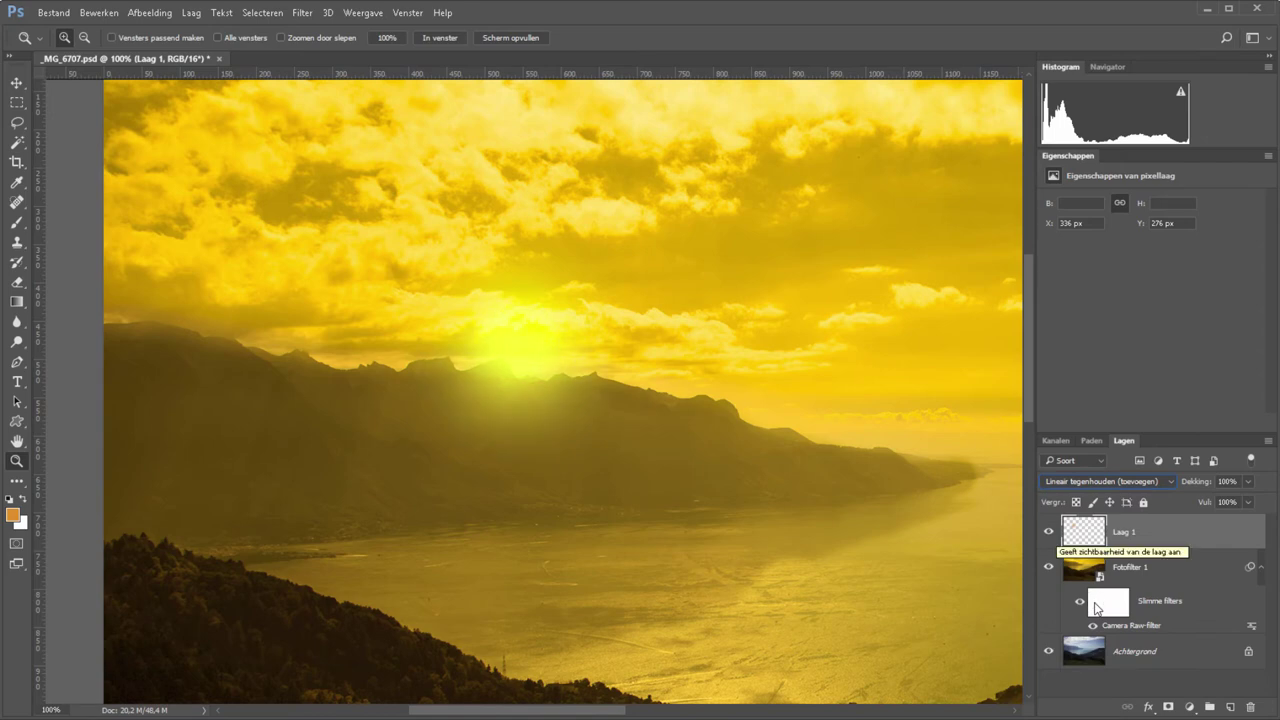
{"action": "key", "text": "Up"}
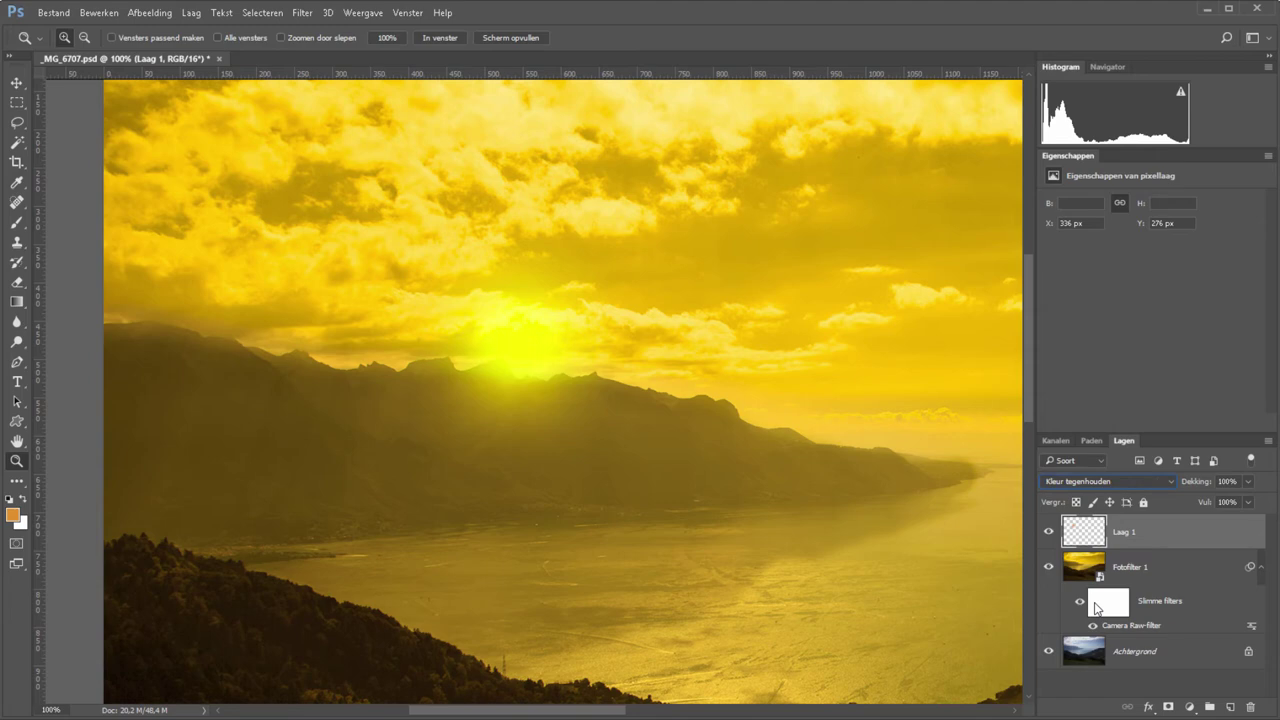
{"action": "key", "text": "Down"}
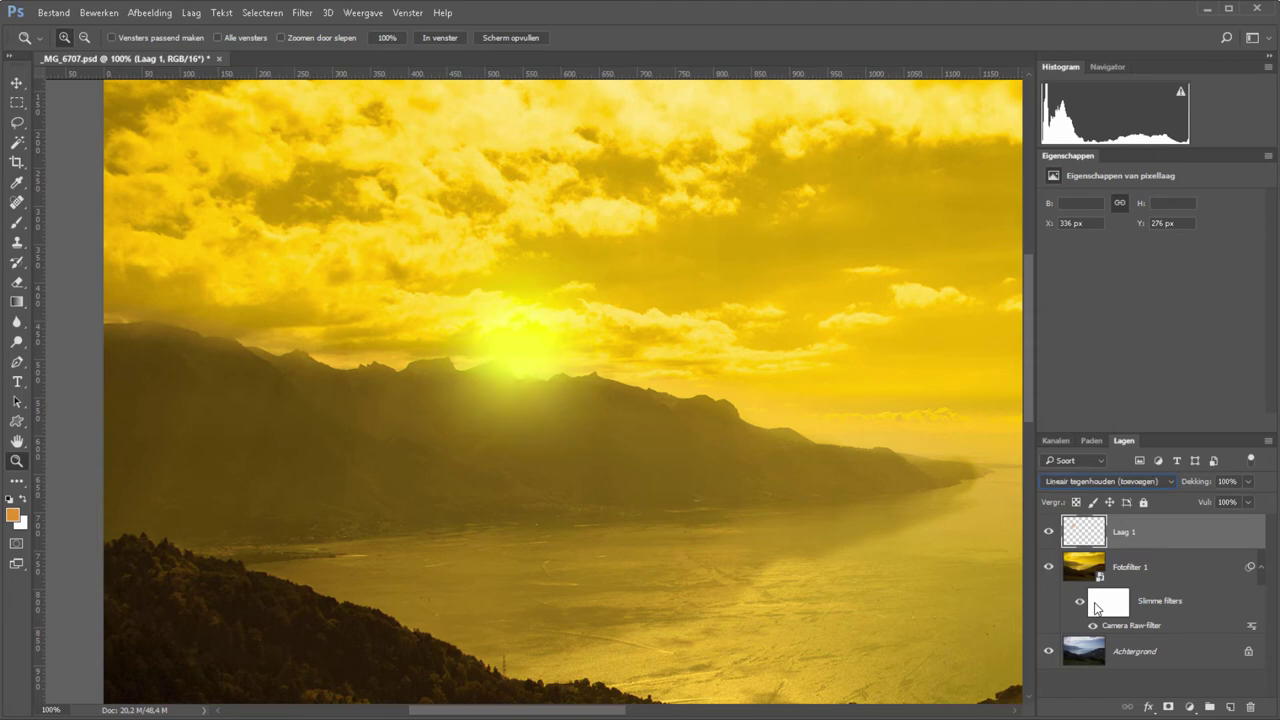
{"action": "key", "text": "Up"}
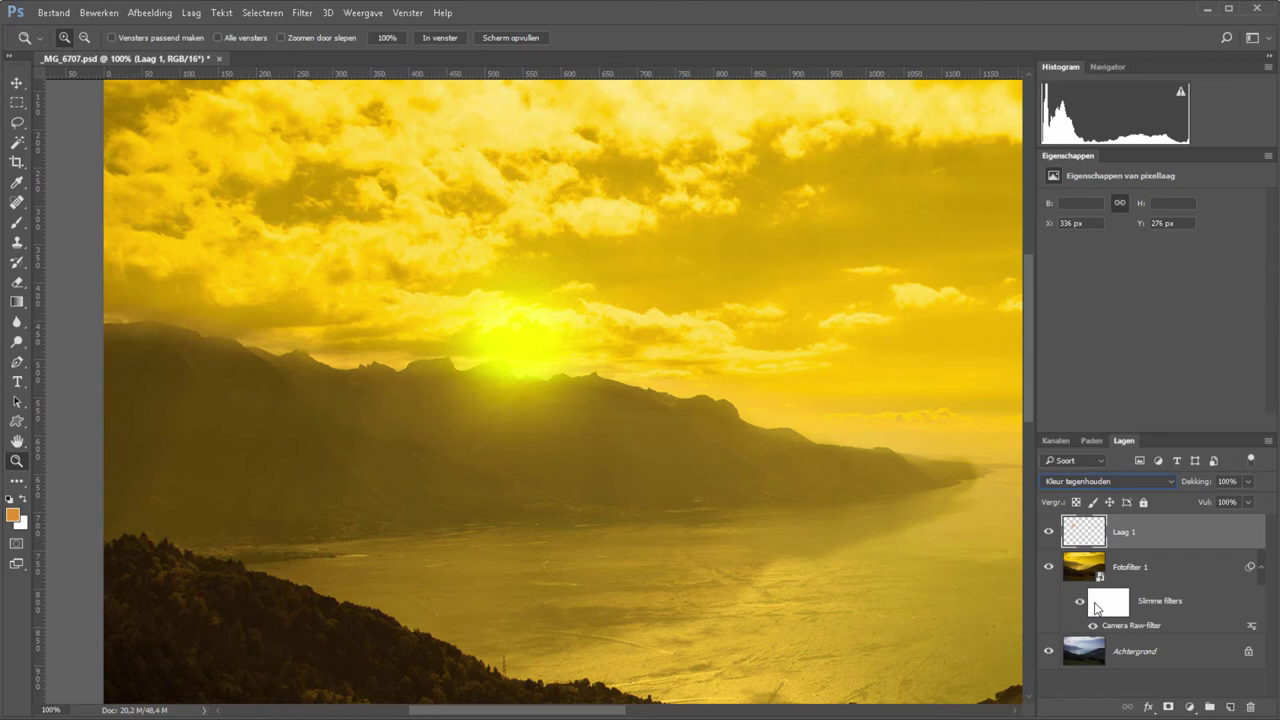
{"action": "key", "text": "ctrl+j"}
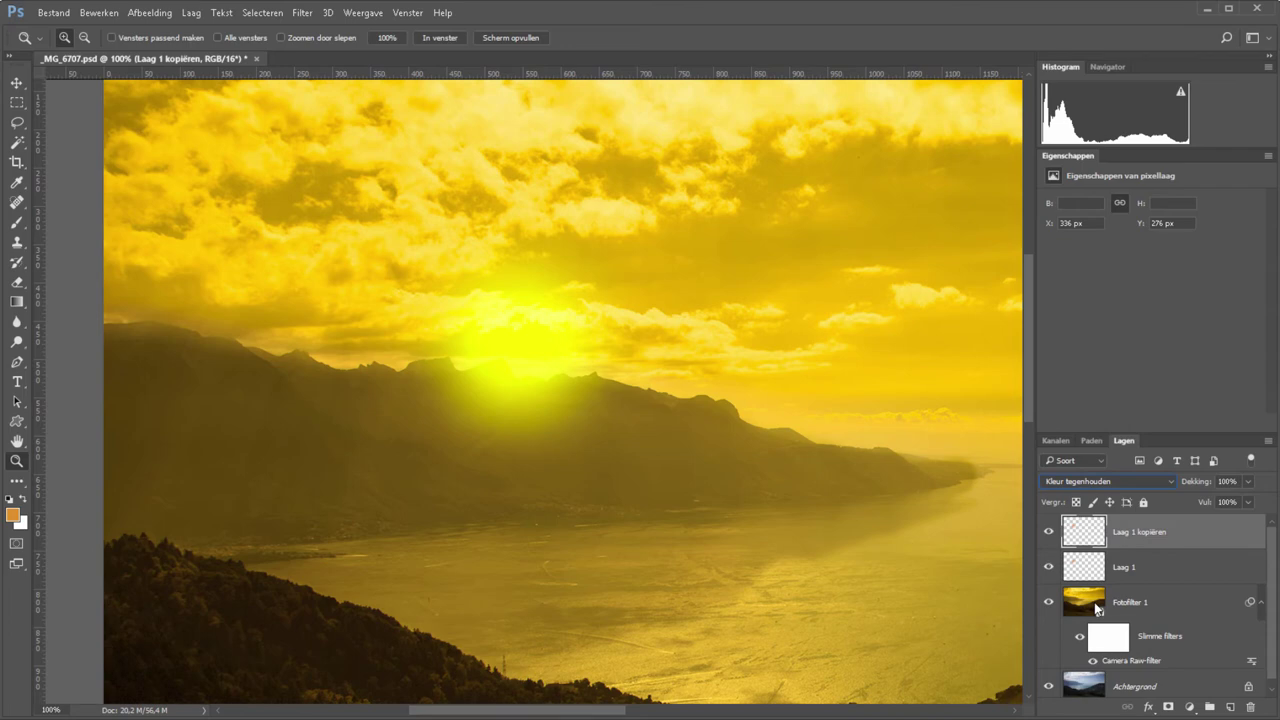
Clip a Kleurtoon/verzadiging layer to Laag 1 kopiëren with Verzadiging -73 and Lichtheid +76.
{"action": "left_click", "coordinate": [1190, 707]}
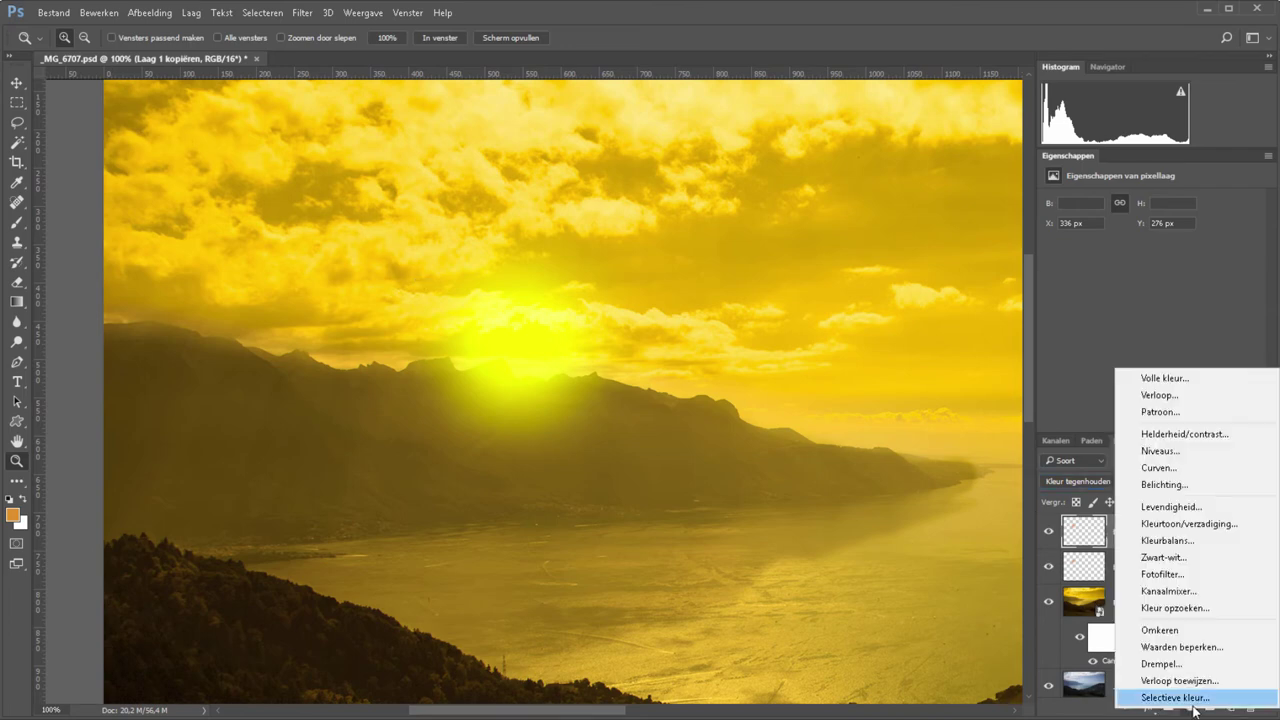
{"action": "left_click", "coordinate": [1180, 523]}
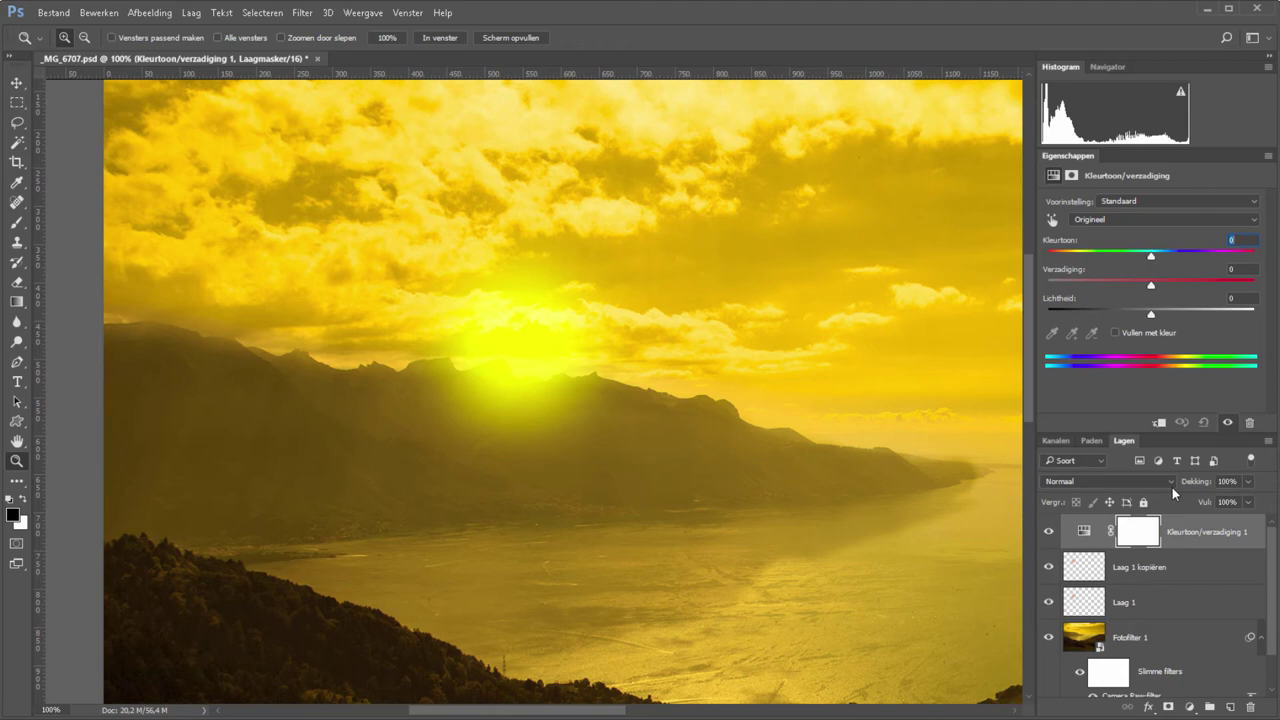
{"action": "left_click", "coordinate": [1159, 422]}
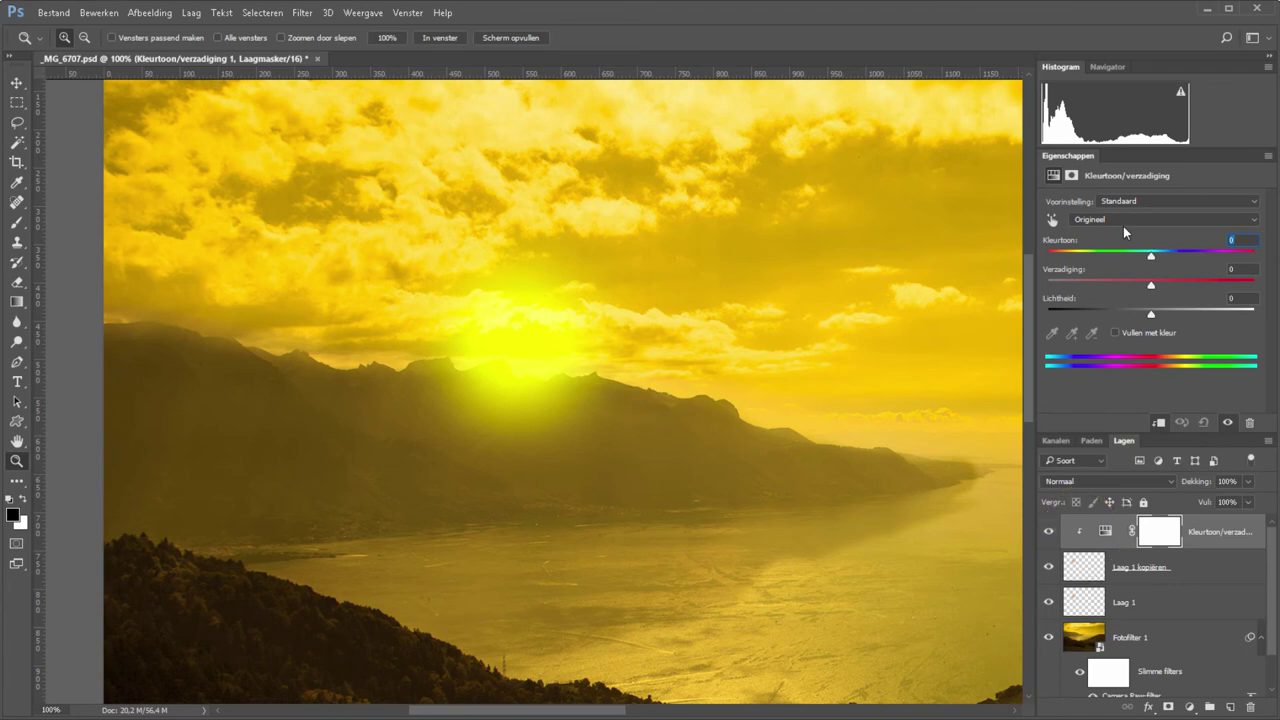
{"action": "left_click_drag", "start_coordinate": [1151, 285], "coordinate": [1075, 291]}
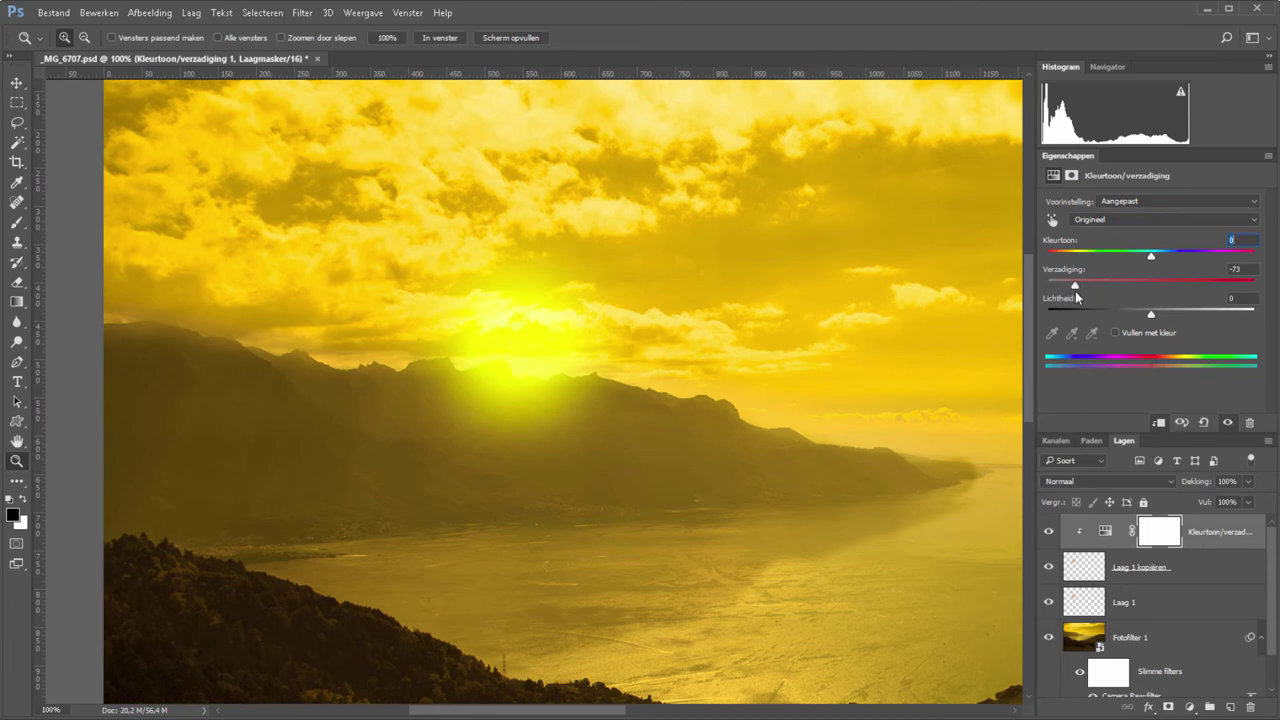
{"action": "left_click_drag", "start_coordinate": [1151, 314], "coordinate": [1228, 316]}
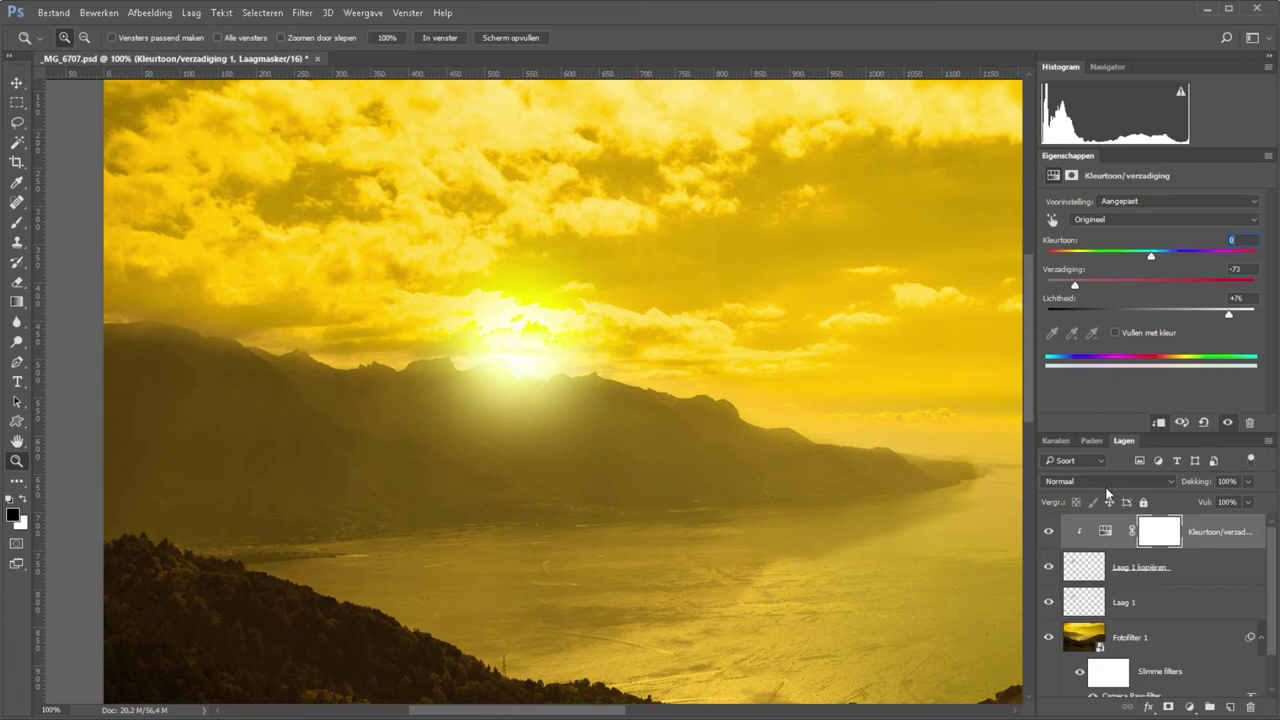
{"action": "left_click", "coordinate": [1049, 567]}
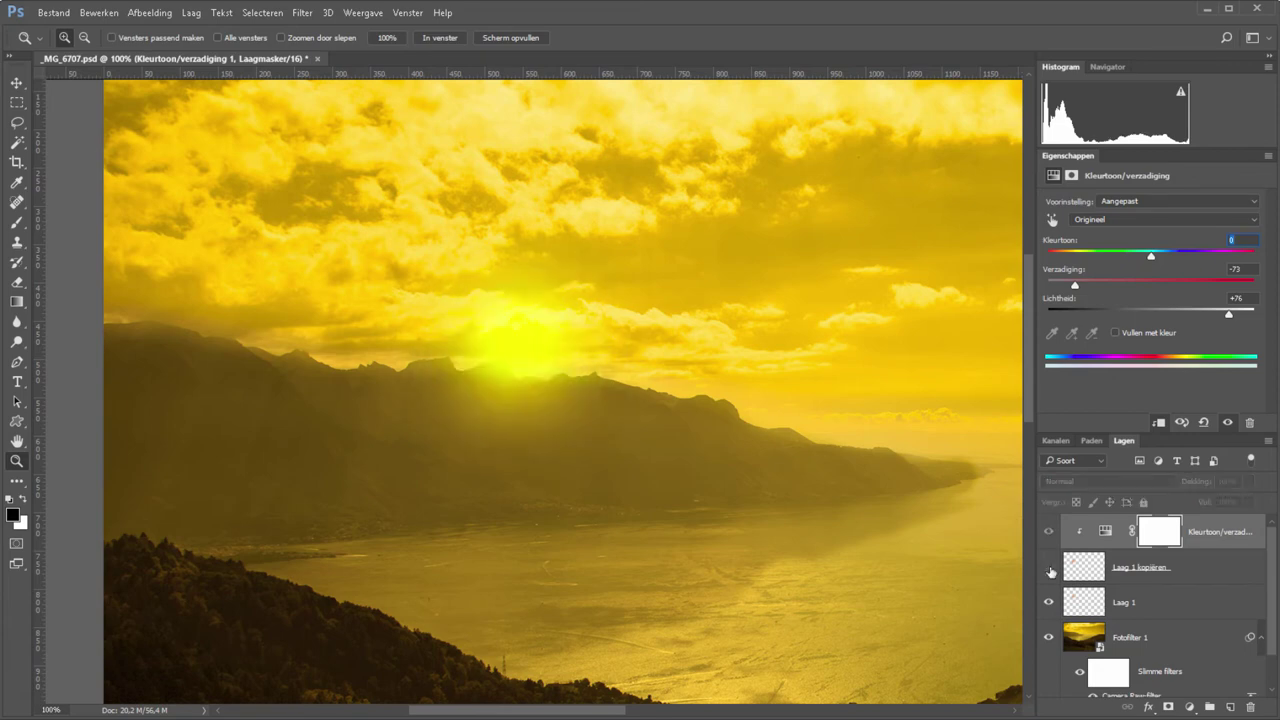
Solo the glow copy to inspect it, then turn Laag 1 and Fotofilter 1 back on and fit the image.
{"action": "left_click", "coordinate": [1049, 567]}
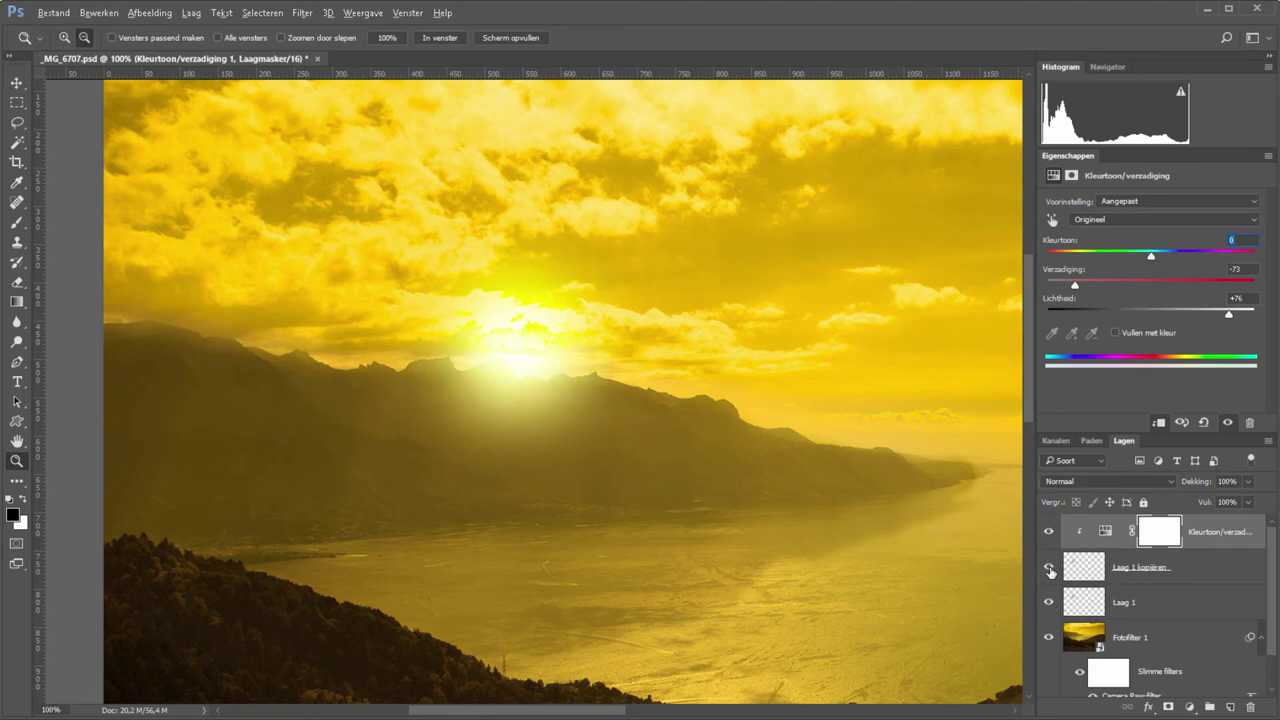
{"action": "left_click", "coordinate": [1049, 567], "text": "alt"}
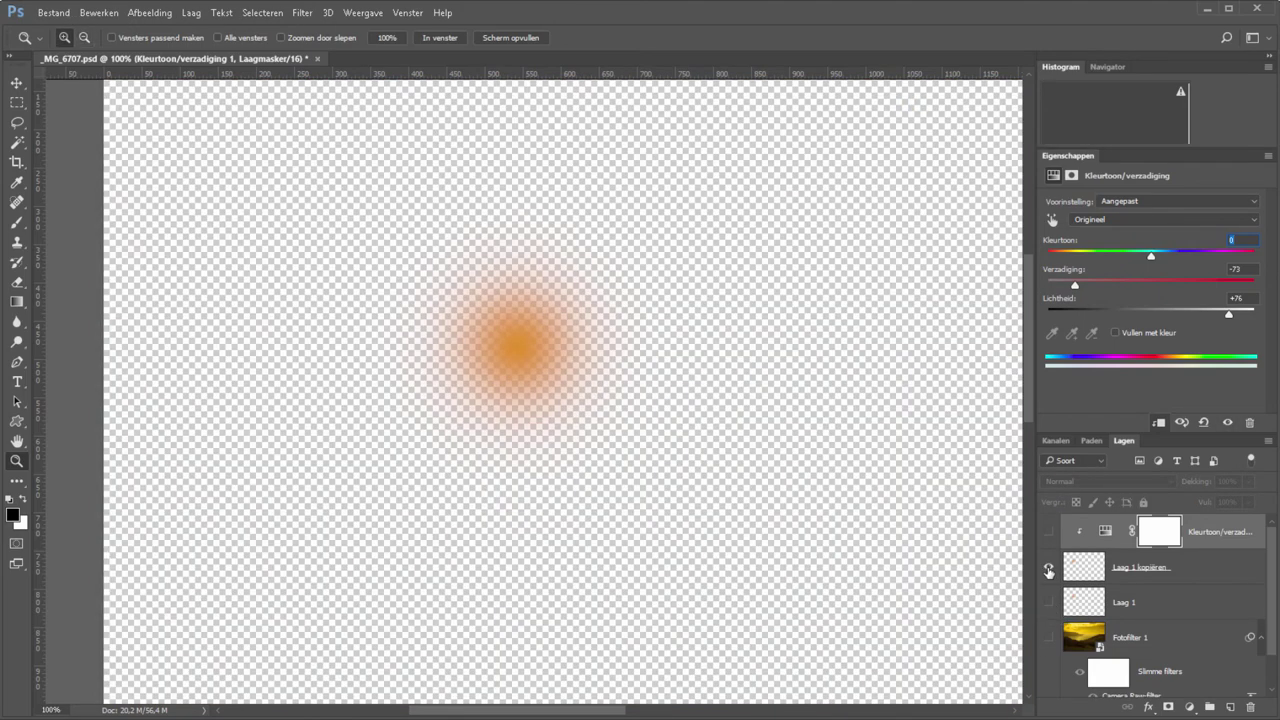
{"action": "left_click", "coordinate": [1049, 570], "text": "alt"}
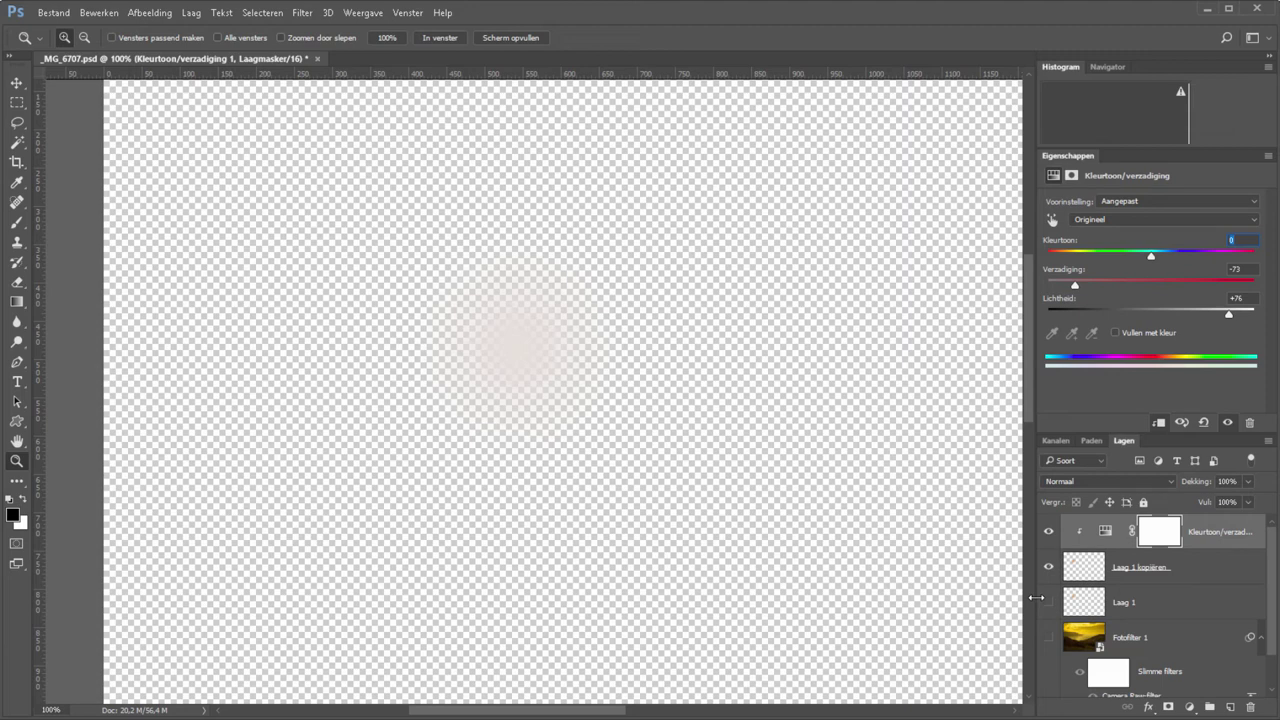
{"action": "left_click", "coordinate": [1049, 602]}
{"action": "left_click", "coordinate": [1049, 637]}
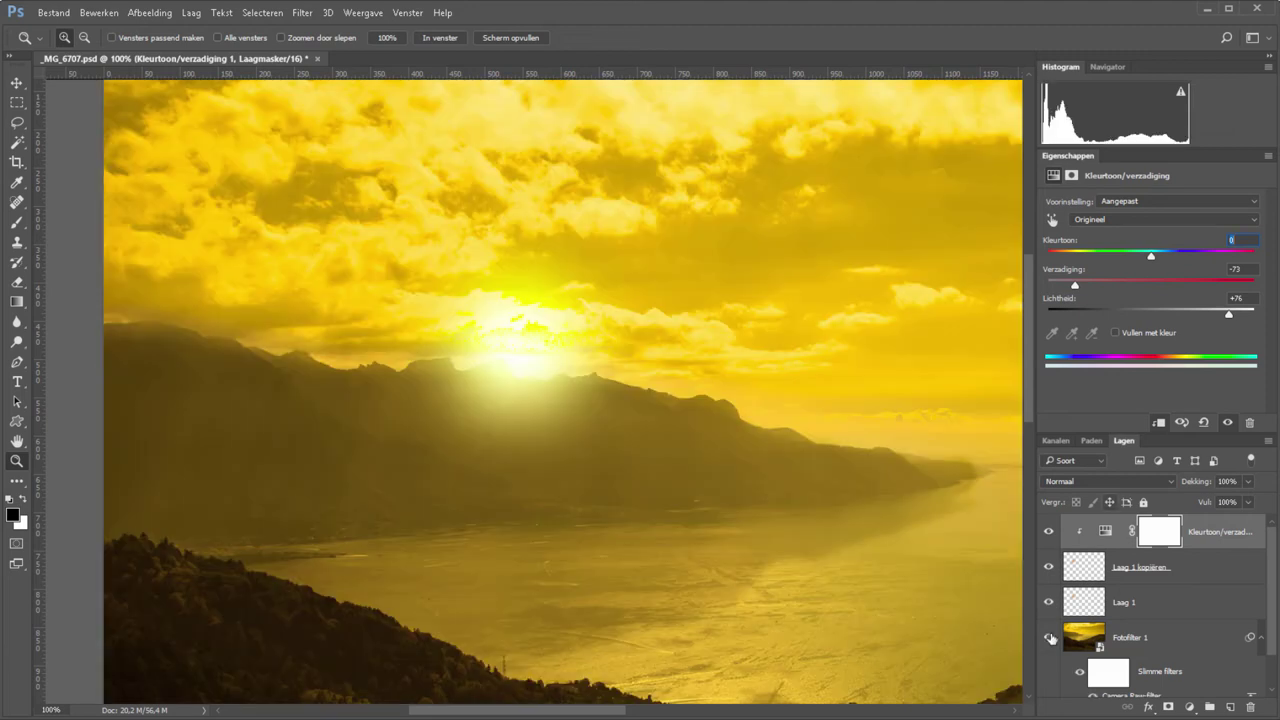
{"action": "key", "text": "ctrl+0"}
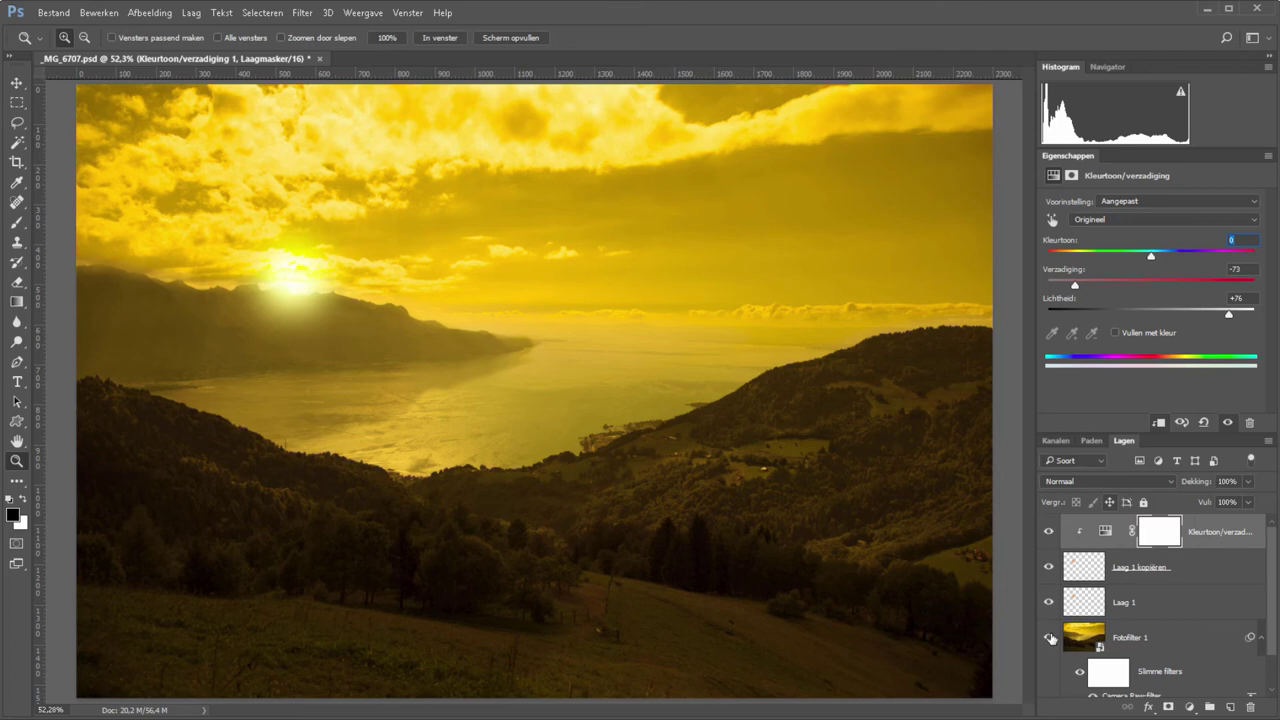
Add Curven 1 above Fotofilter 1 with a raised RGB midpoint and an inverted black mask.
{"action": "left_click", "coordinate": [1171, 646]}
{"action": "left_click", "coordinate": [1189, 706]}
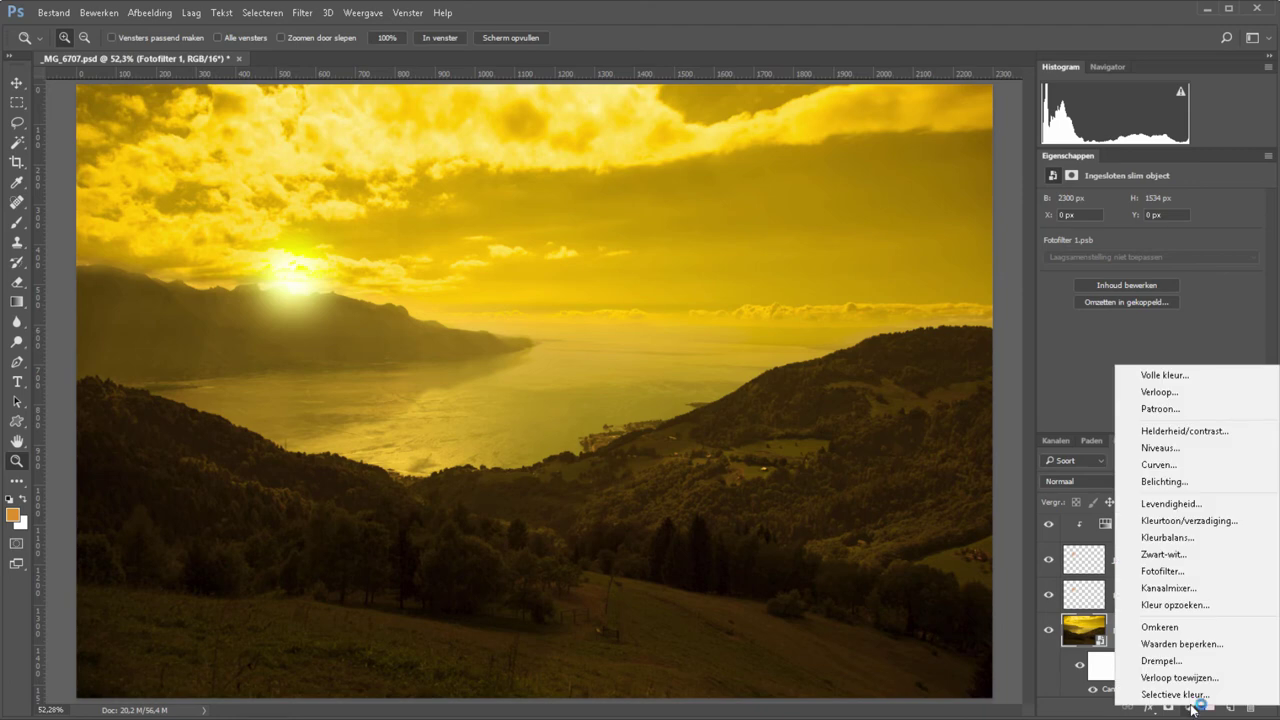
{"action": "left_click", "coordinate": [1181, 465]}
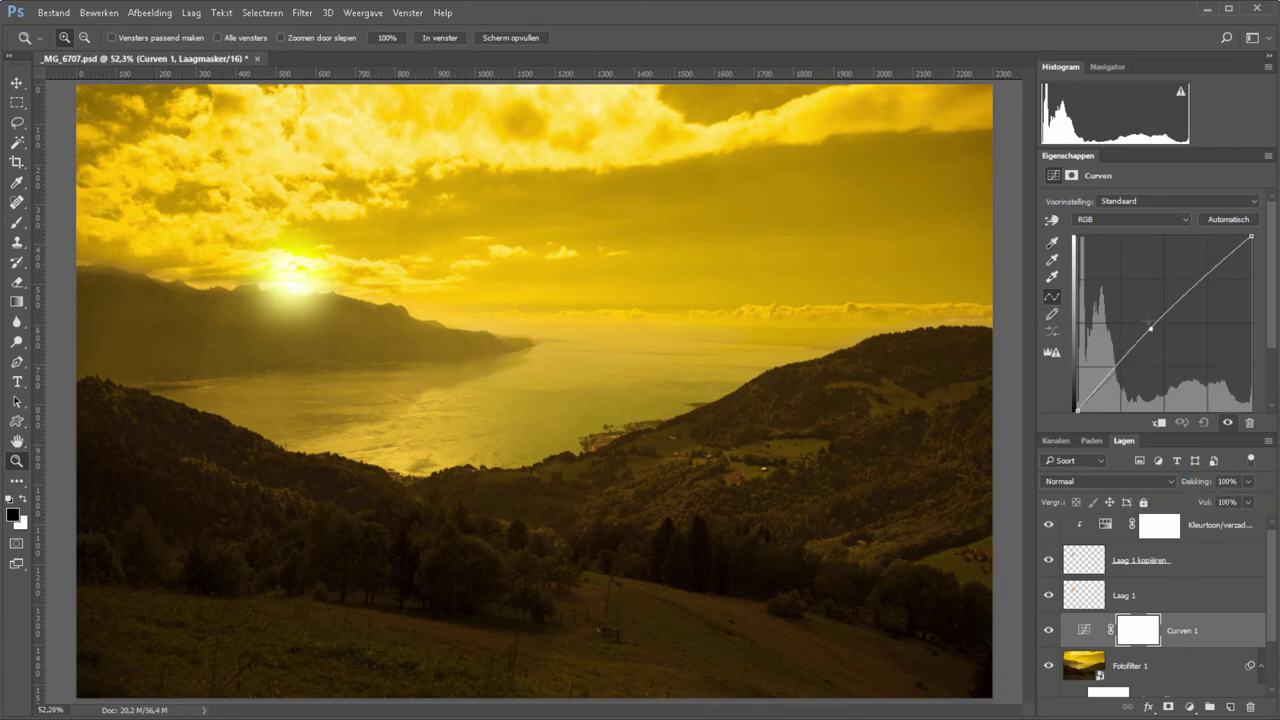
{"action": "left_click_drag", "start_coordinate": [1152, 334], "coordinate": [1147, 321]}
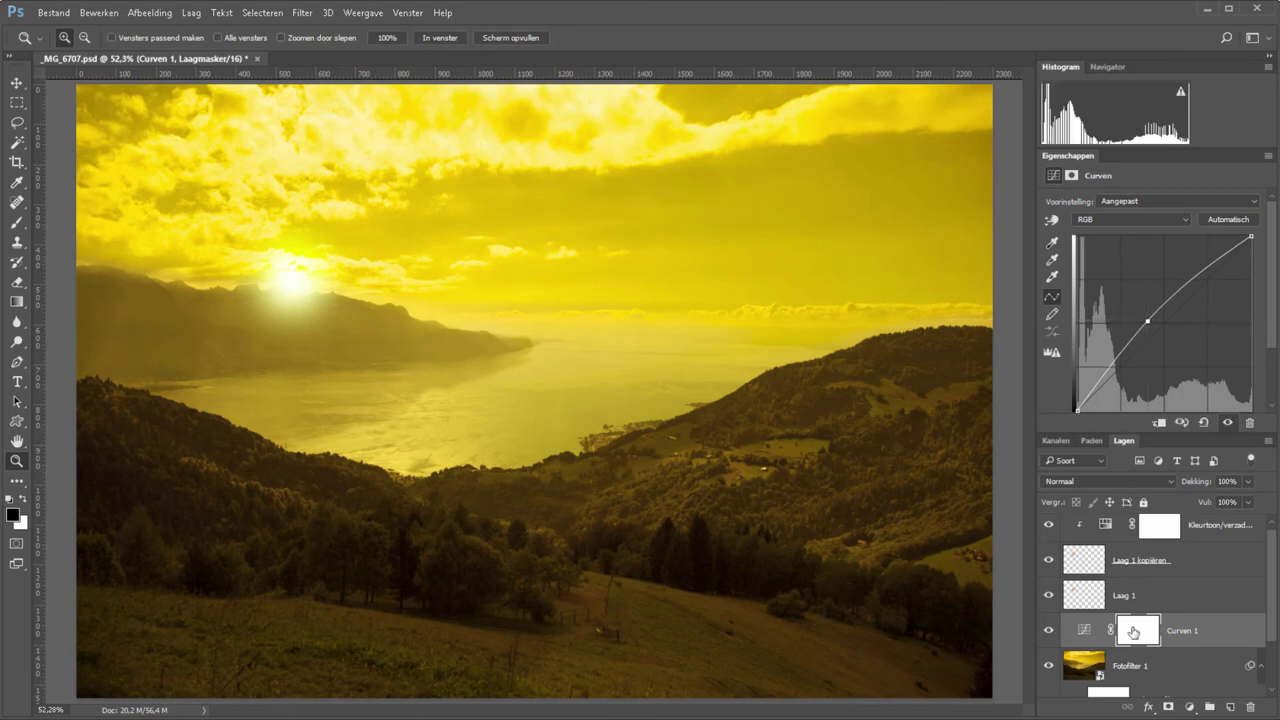
{"action": "left_click", "coordinate": [1133, 632]}
{"action": "key", "text": "ctrl+i"}
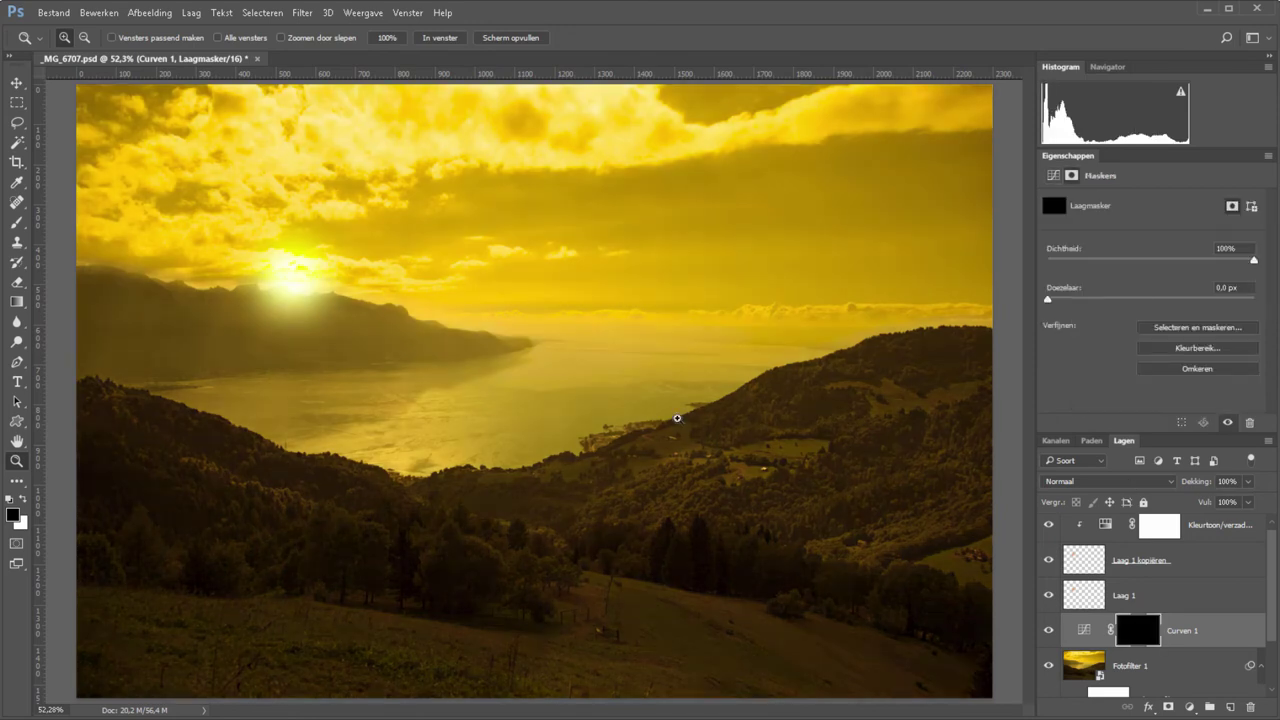
Paint white into Curven 1's mask over the lake and hillside, then ease its curve slightly.
{"action": "left_click", "coordinate": [20, 226]}
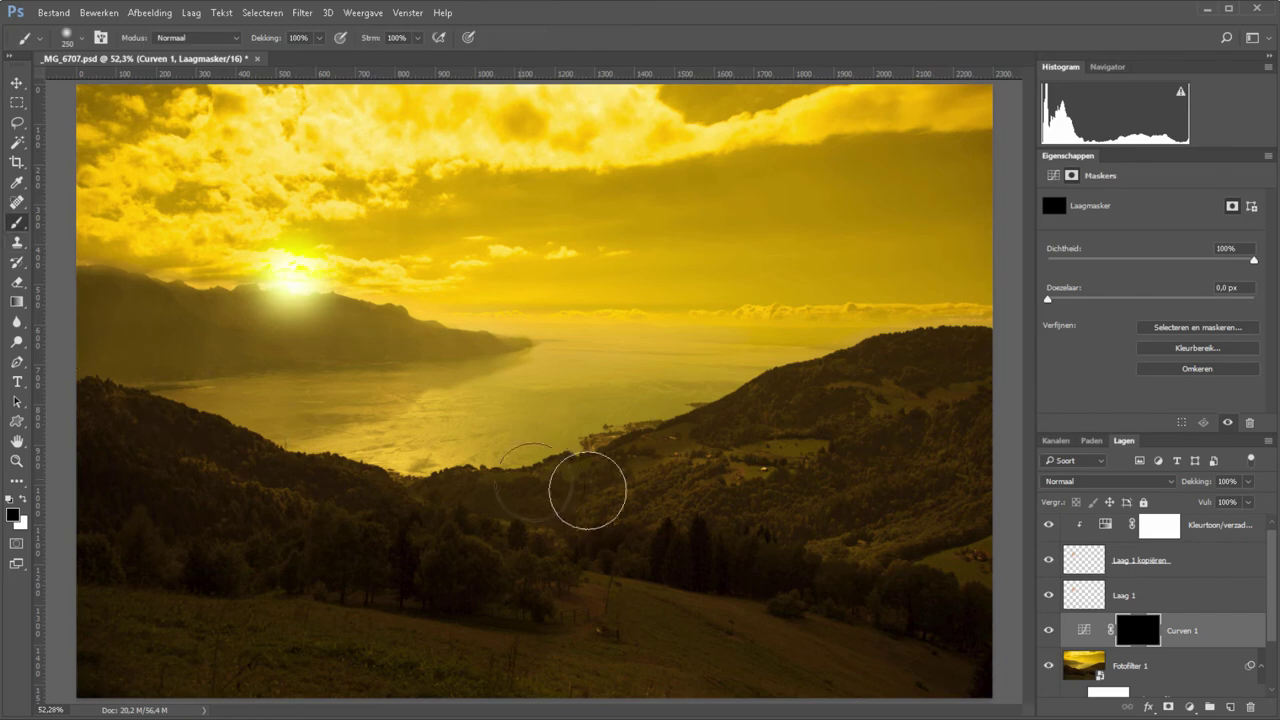
{"action": "key", "text": "bracketright"}
{"action": "key", "text": "bracketright"}
{"action": "key", "text": "bracketright"}
{"action": "key", "text": "bracketright"}
{"action": "key", "text": "bracketright"}
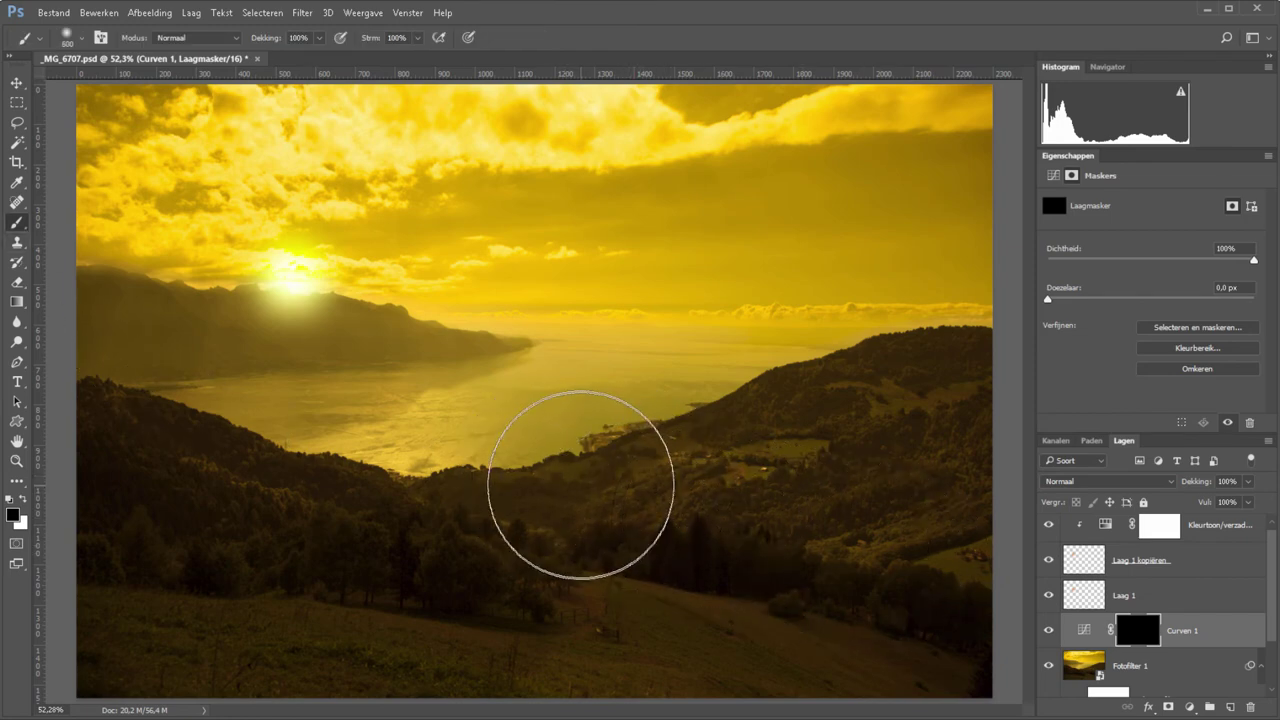
{"action": "key", "text": "x"}
{"action": "mouse_move", "coordinate": [486, 423]}
{"action": "left_mouse_down"}
{"action": "mouse_move", "coordinate": [897, 556]}
{"action": "mouse_move", "coordinate": [608, 494]}
{"action": "mouse_move", "coordinate": [803, 457]}
{"action": "mouse_move", "coordinate": [803, 600]}
{"action": "mouse_move", "coordinate": [664, 576]}
{"action": "left_mouse_up"}
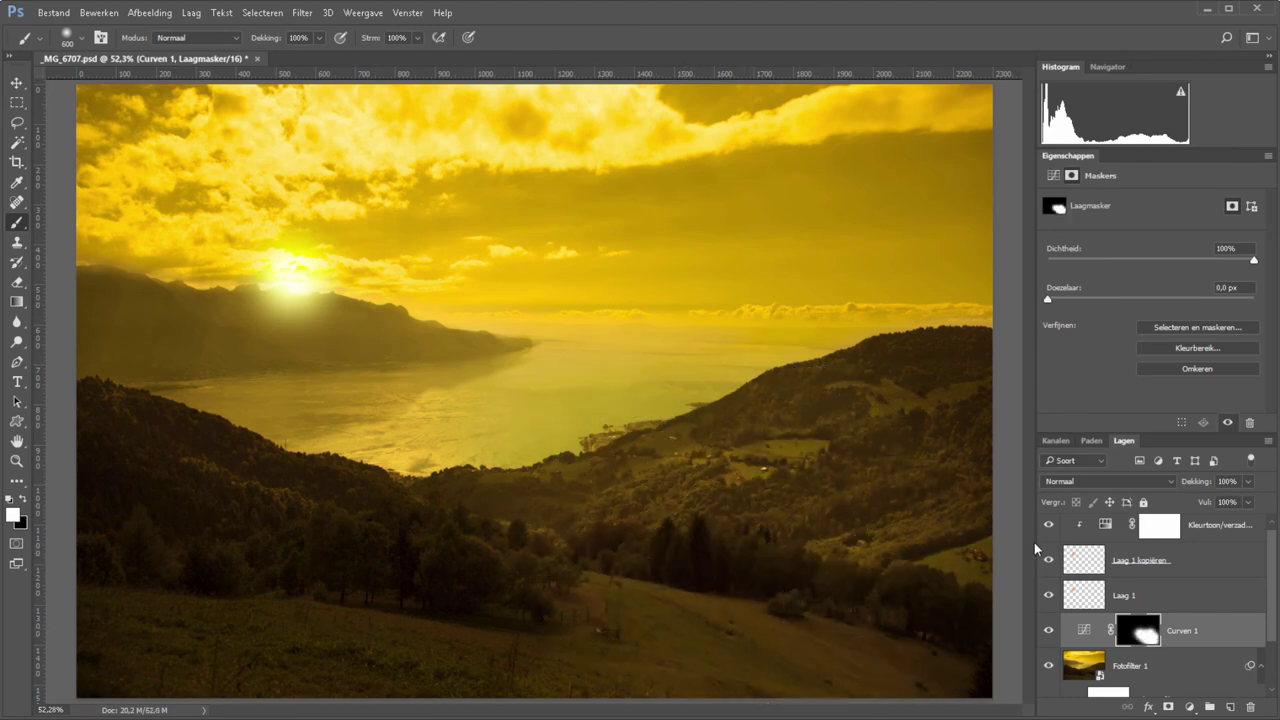
{"action": "left_click", "coordinate": [1084, 630]}
{"action": "left_click_drag", "start_coordinate": [1147, 321], "coordinate": [1149, 327]}
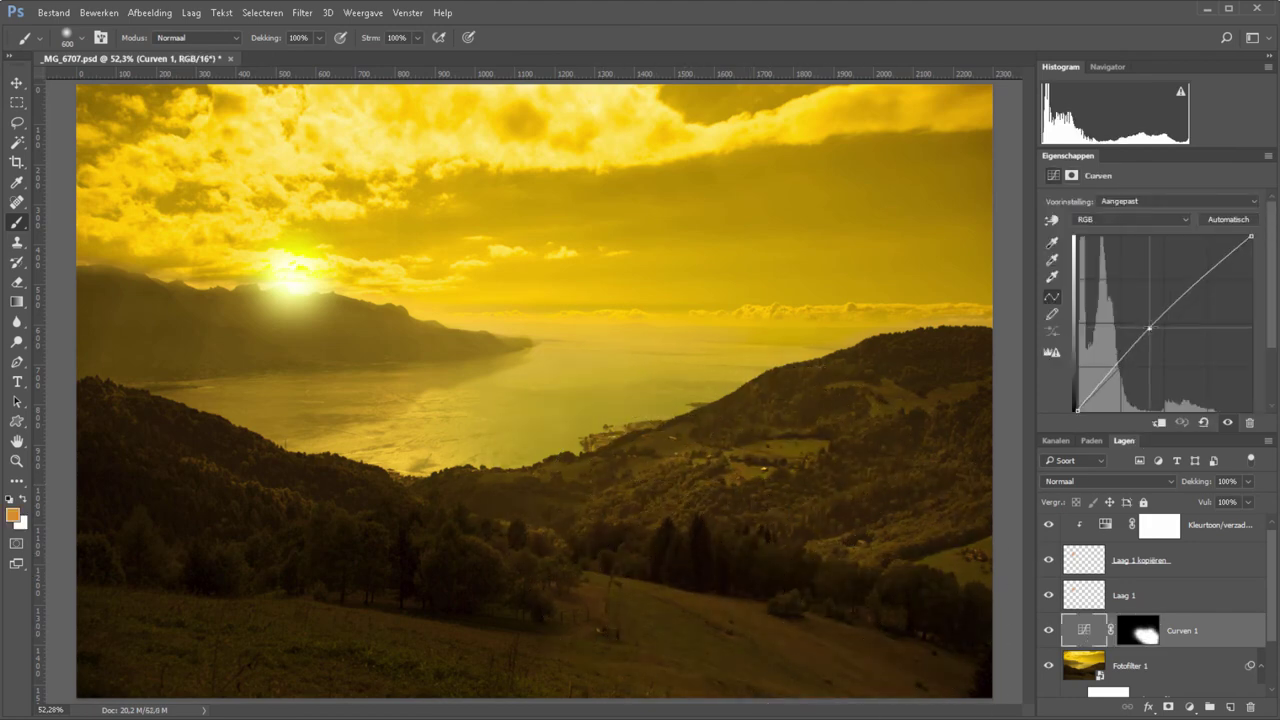
{"action": "left_click", "coordinate": [1049, 630]}
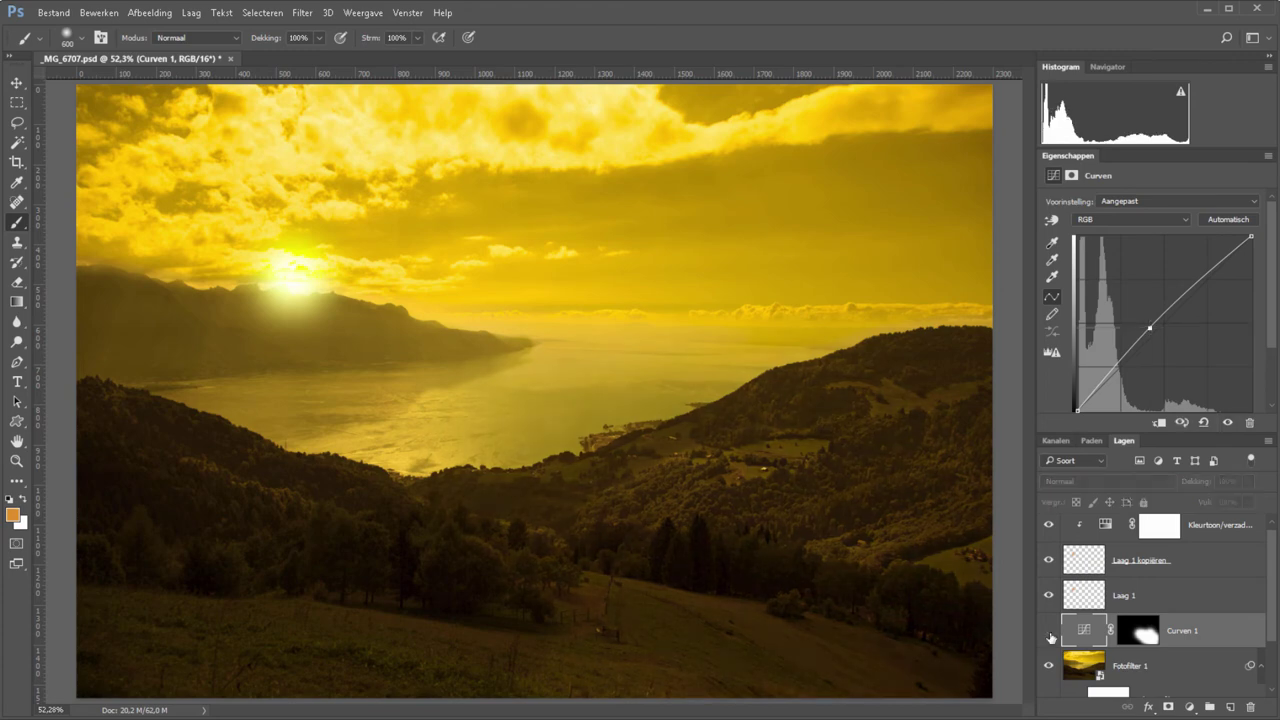
{"action": "left_click", "coordinate": [1049, 630]}
{"action": "left_click", "coordinate": [1049, 630]}
{"action": "left_click", "coordinate": [1049, 630]}
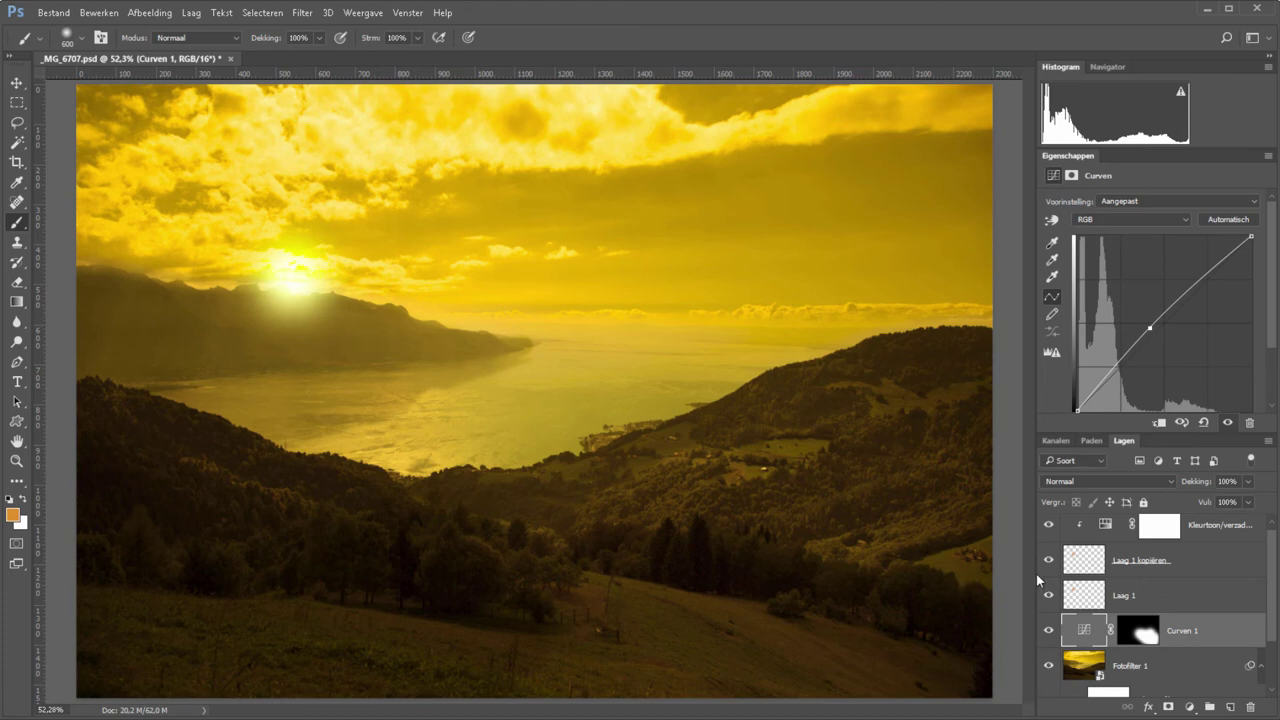
Add a darkening Curven 2 with an inverted mask painted over the upper-left clouds, then soften its curve.
{"action": "left_click", "coordinate": [1189, 707]}
{"action": "left_click", "coordinate": [1159, 461]}
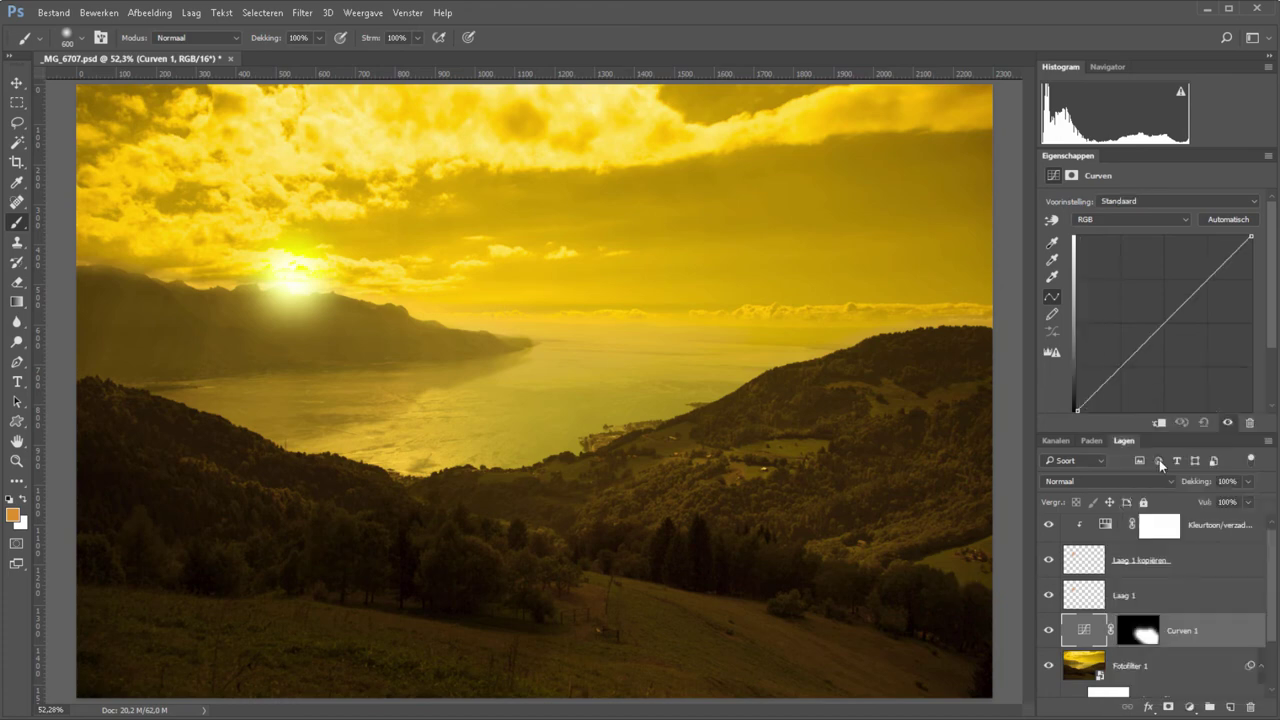
{"action": "left_click_drag", "start_coordinate": [1171, 316], "coordinate": [1172, 338]}
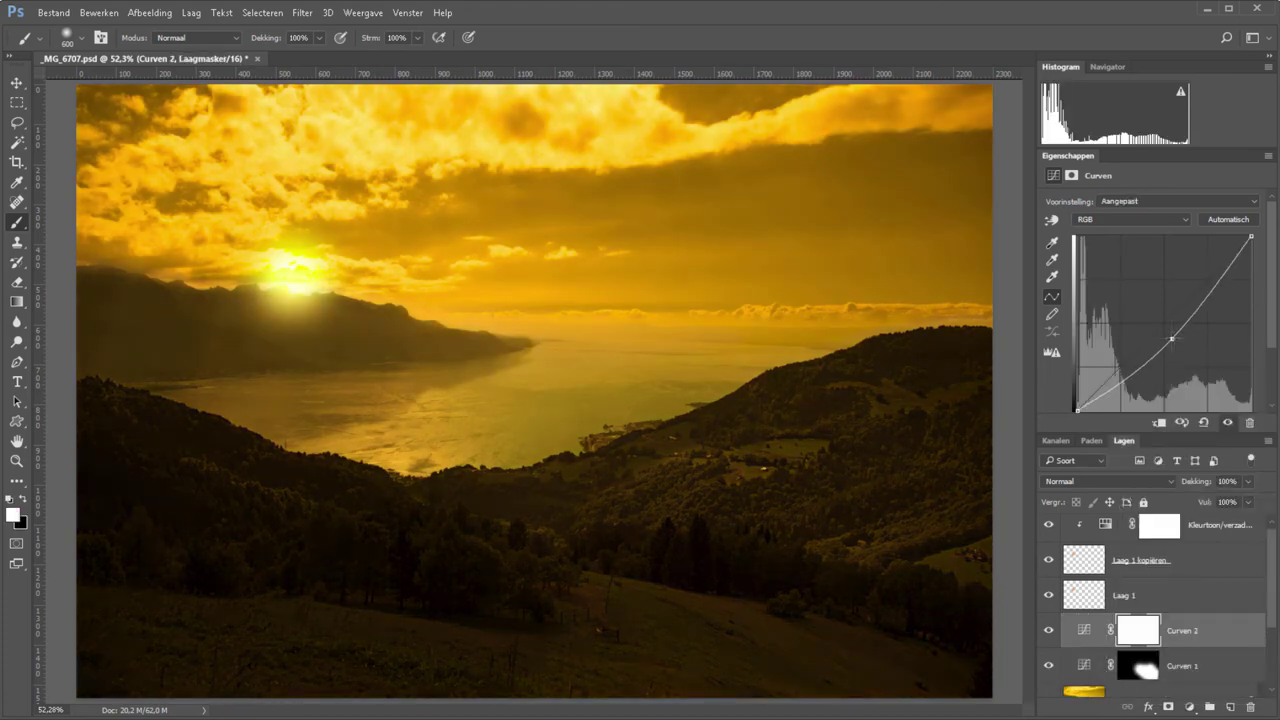
{"action": "left_click", "coordinate": [1137, 624]}
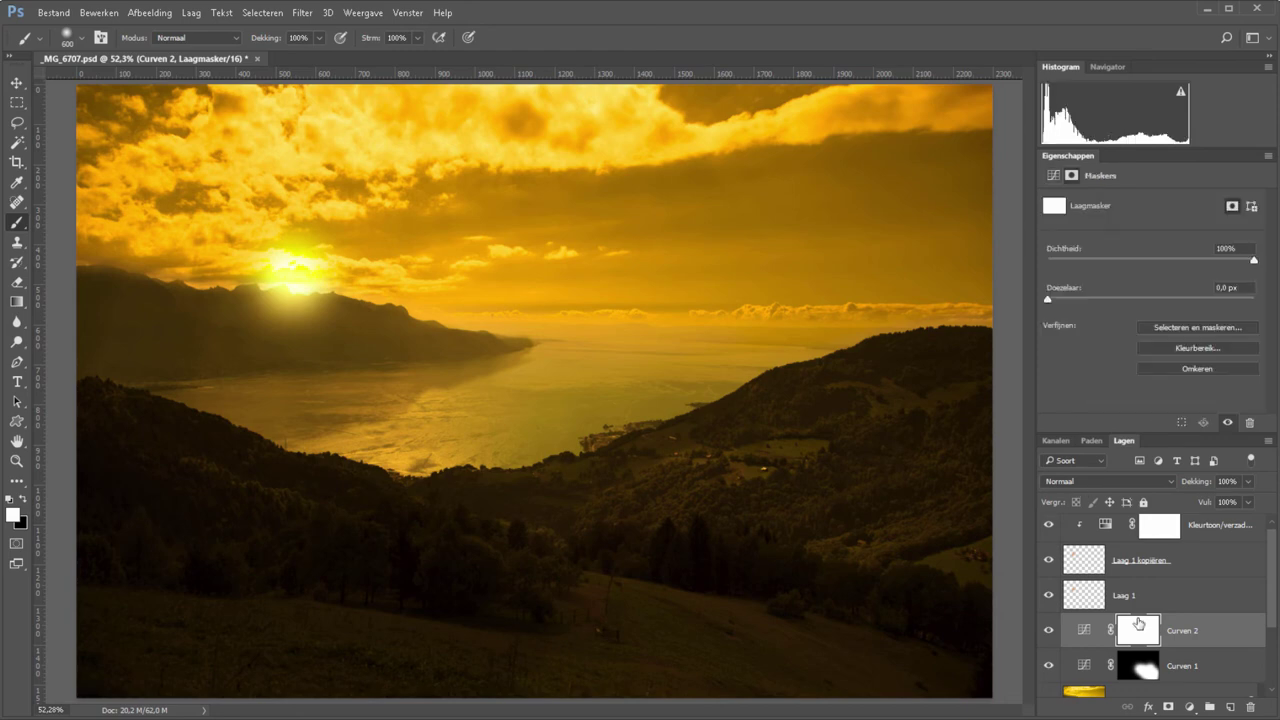
{"action": "key", "text": "ctrl+i"}
{"action": "key", "text": "bracketleft"}
{"action": "key", "text": "bracketleft"}
{"action": "key", "text": "bracketleft"}
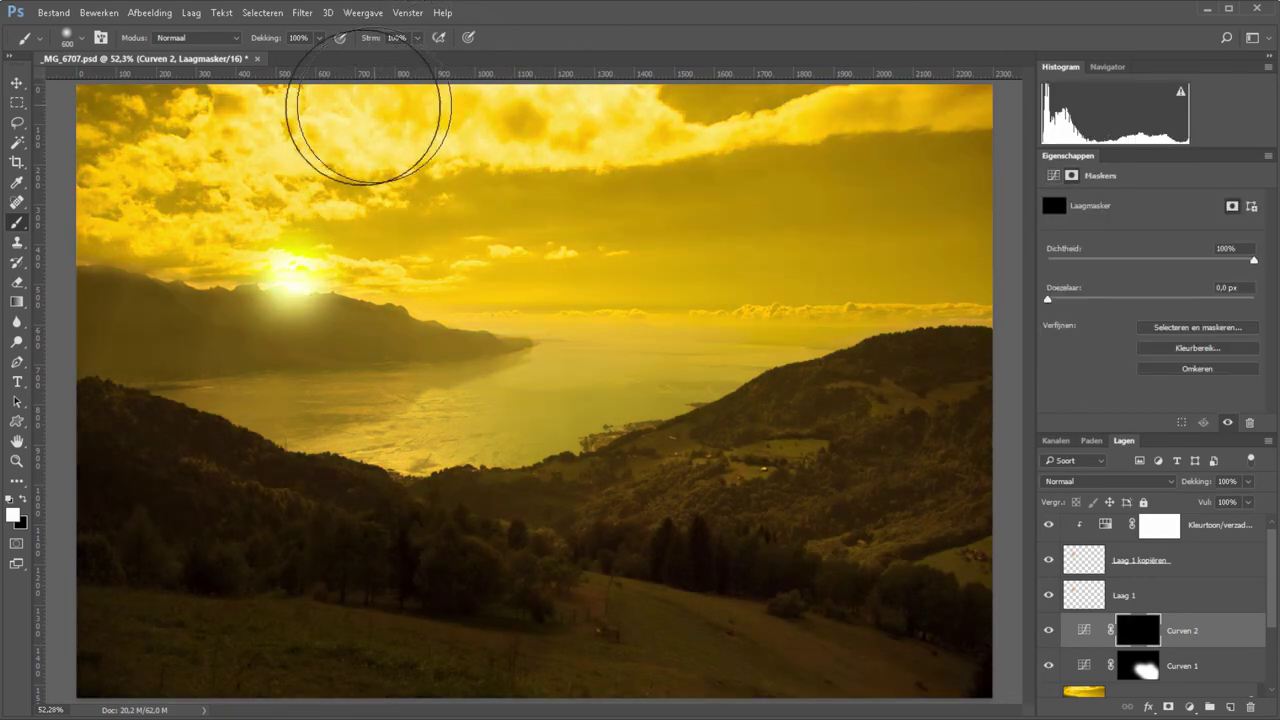
{"action": "key", "text": "bracketleft"}
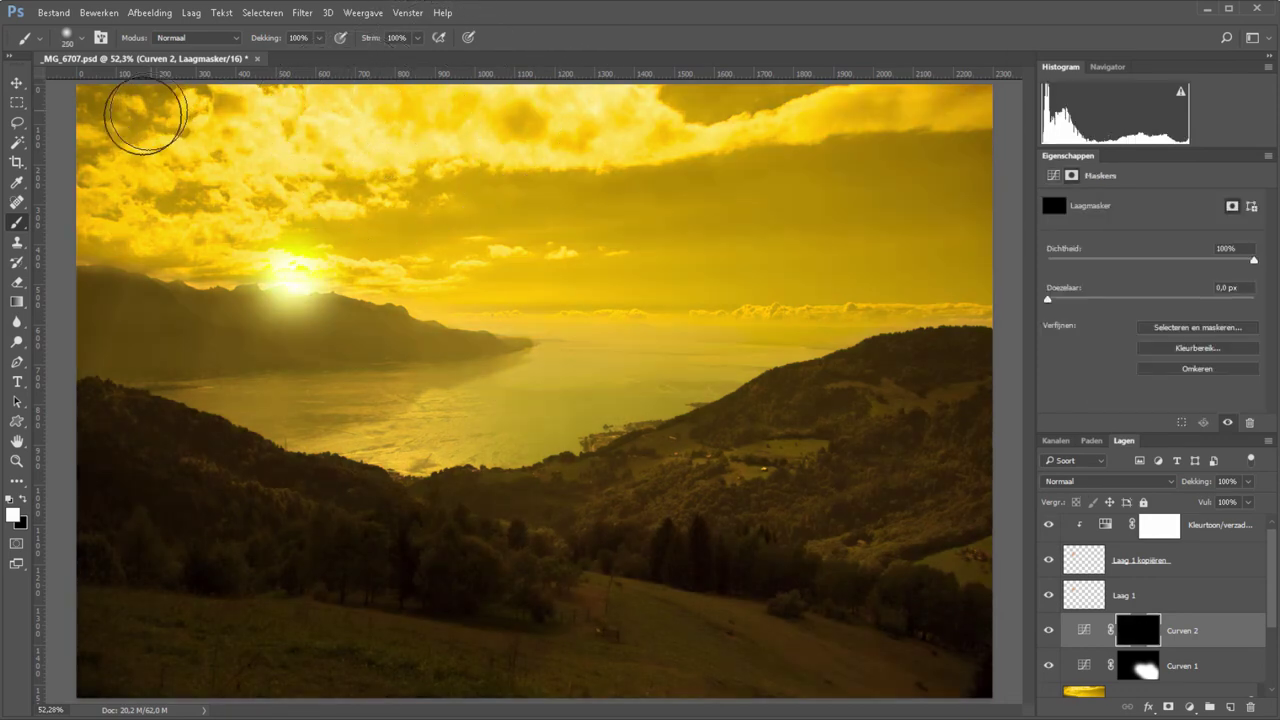
{"action": "mouse_move", "coordinate": [129, 109]}
{"action": "left_mouse_down"}
{"action": "mouse_move", "coordinate": [340, 187]}
{"action": "mouse_move", "coordinate": [694, 103]}
{"action": "mouse_move", "coordinate": [814, 86]}
{"action": "mouse_move", "coordinate": [954, 94]}
{"action": "mouse_move", "coordinate": [472, 113]}
{"action": "left_mouse_up"}
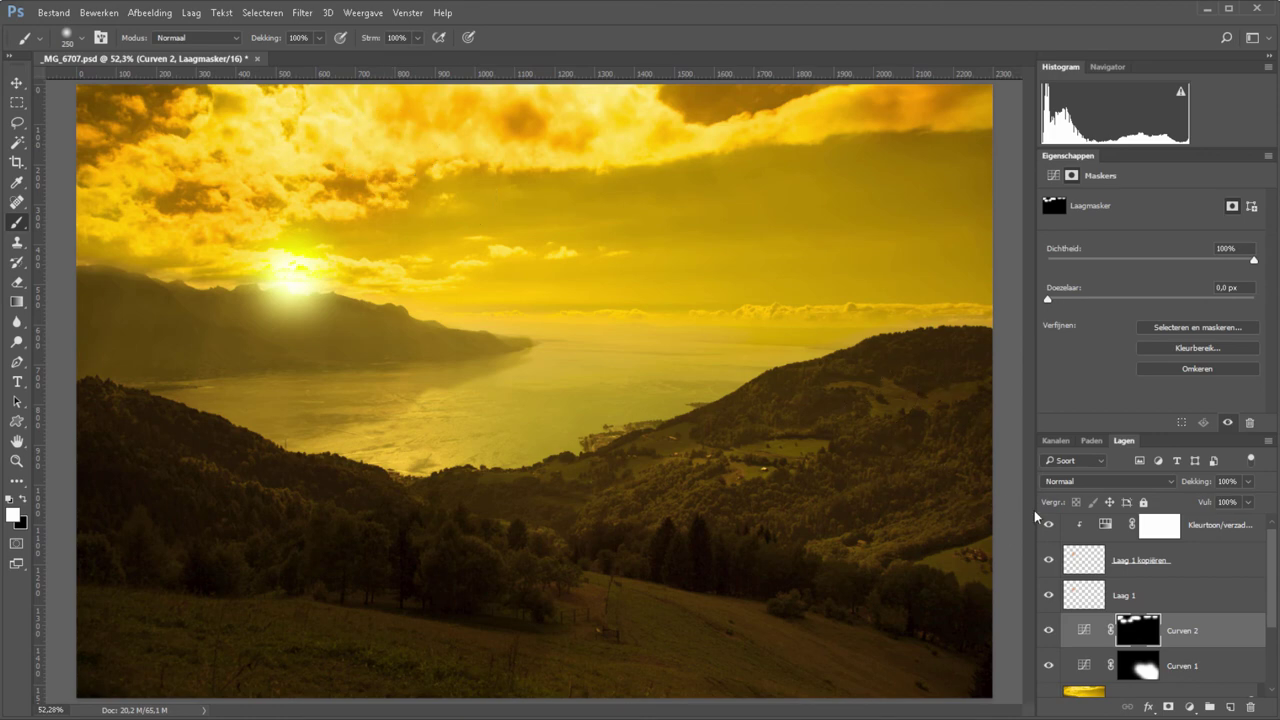
{"action": "left_click", "coordinate": [1086, 636]}
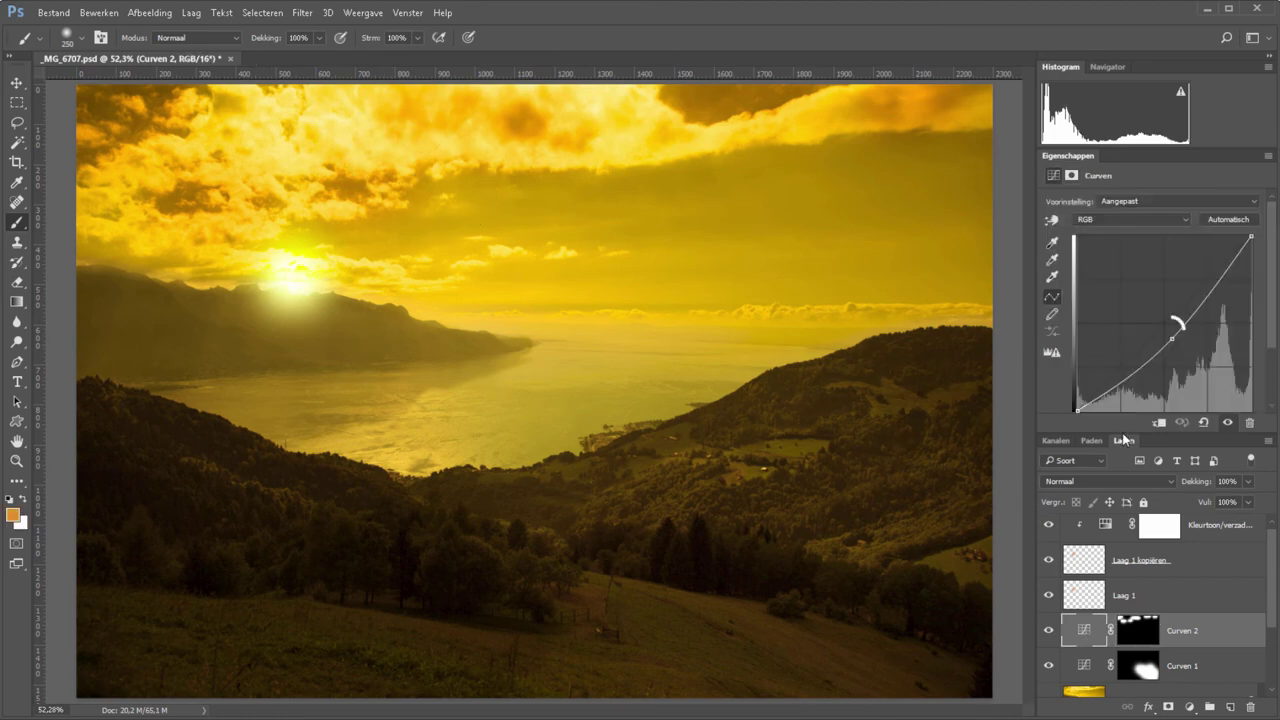
{"action": "left_click_drag", "start_coordinate": [1172, 338], "coordinate": [1171, 327]}
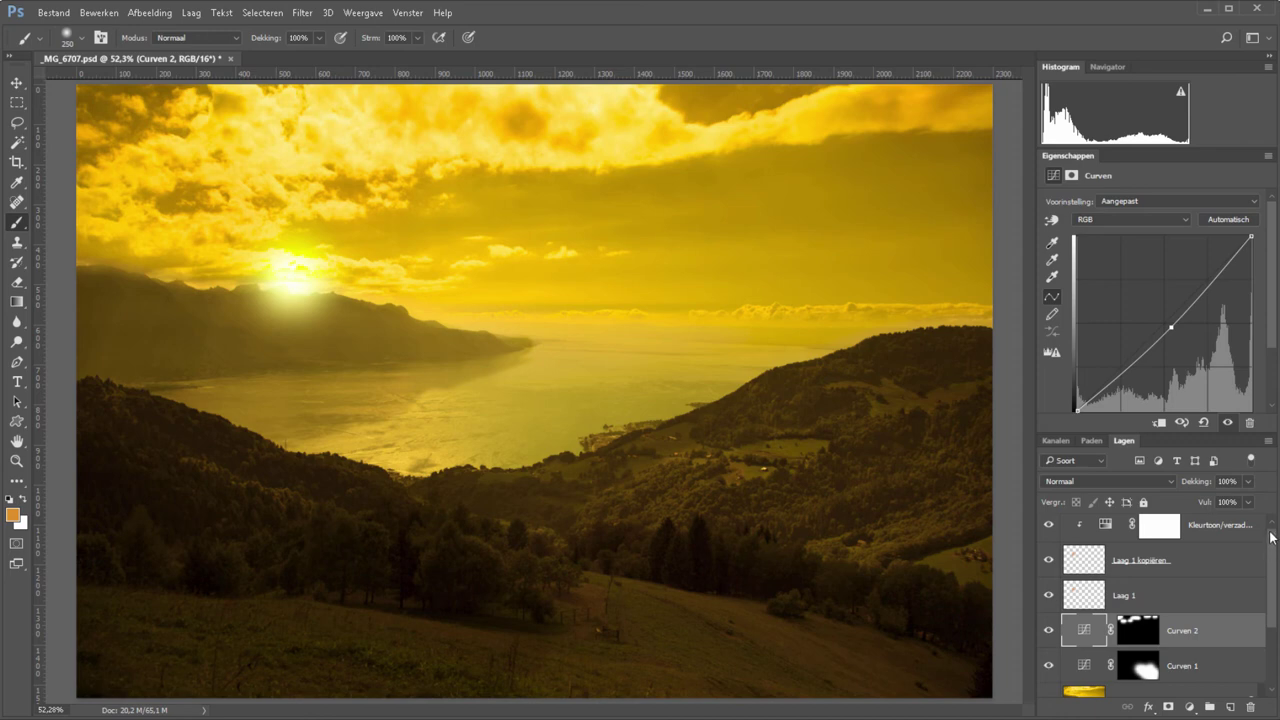
{"action": "left_click", "coordinate": [1219, 527]}
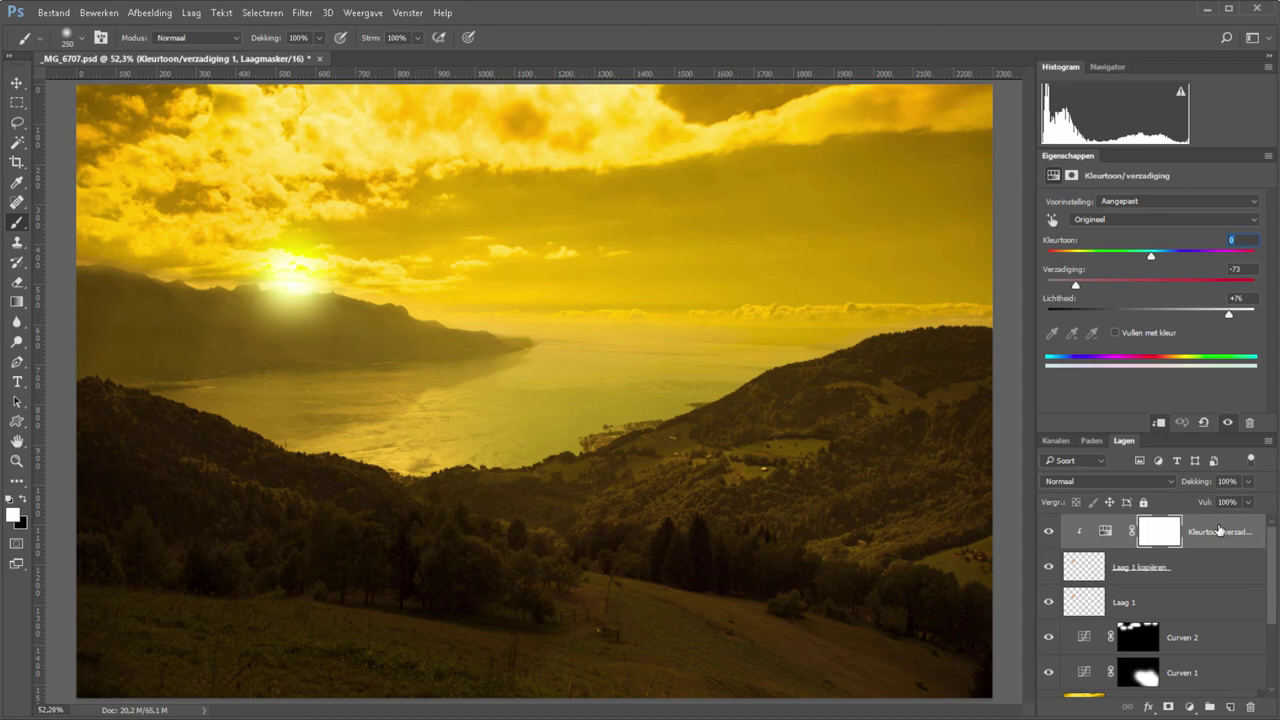
Create Laag 2 and fill it with 50% grijs using Shift+F5.
{"action": "key", "text": "ctrl+shift+n"}
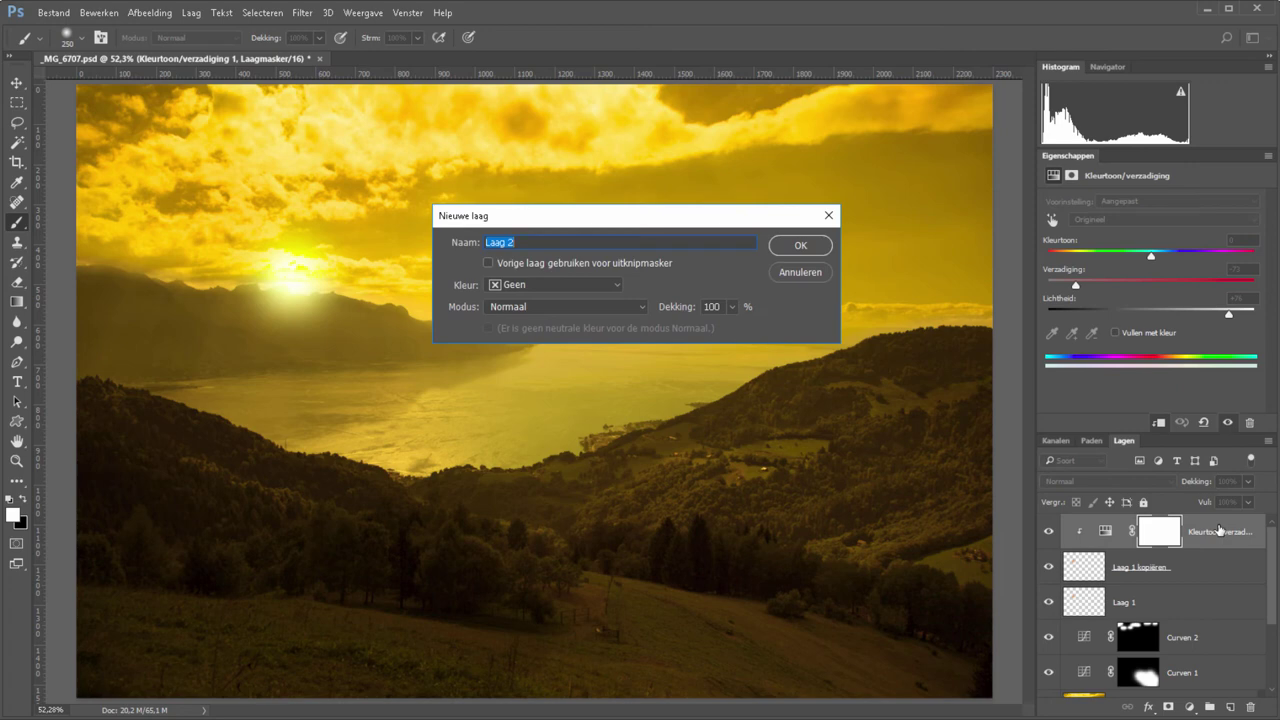
{"action": "key", "text": "Return"}
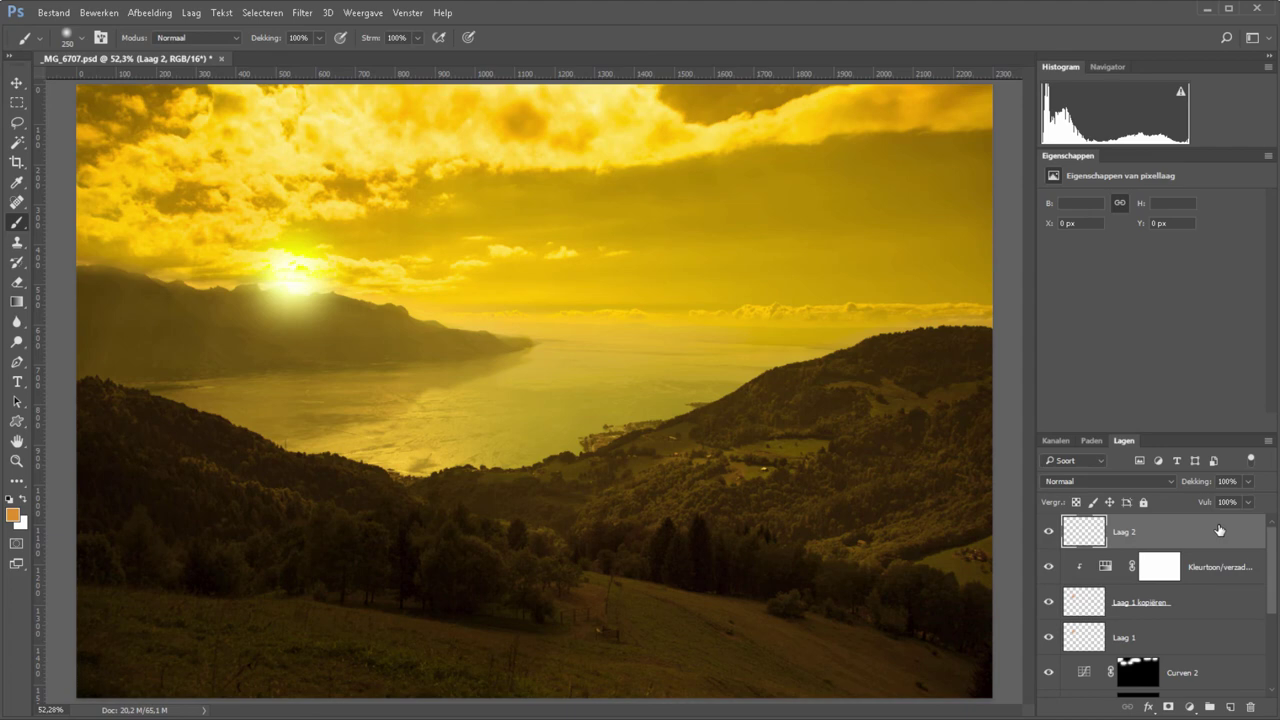
{"action": "key", "text": "shift+F5"}
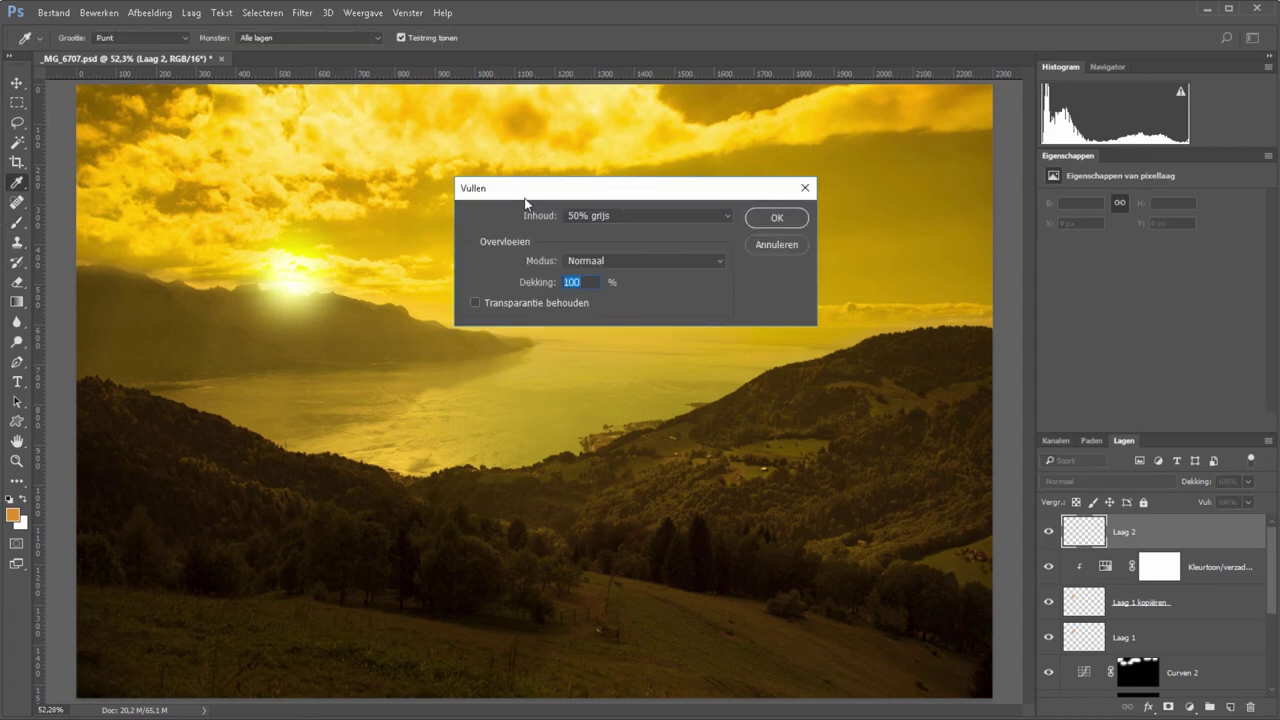
{"action": "left_click", "coordinate": [637, 216]}
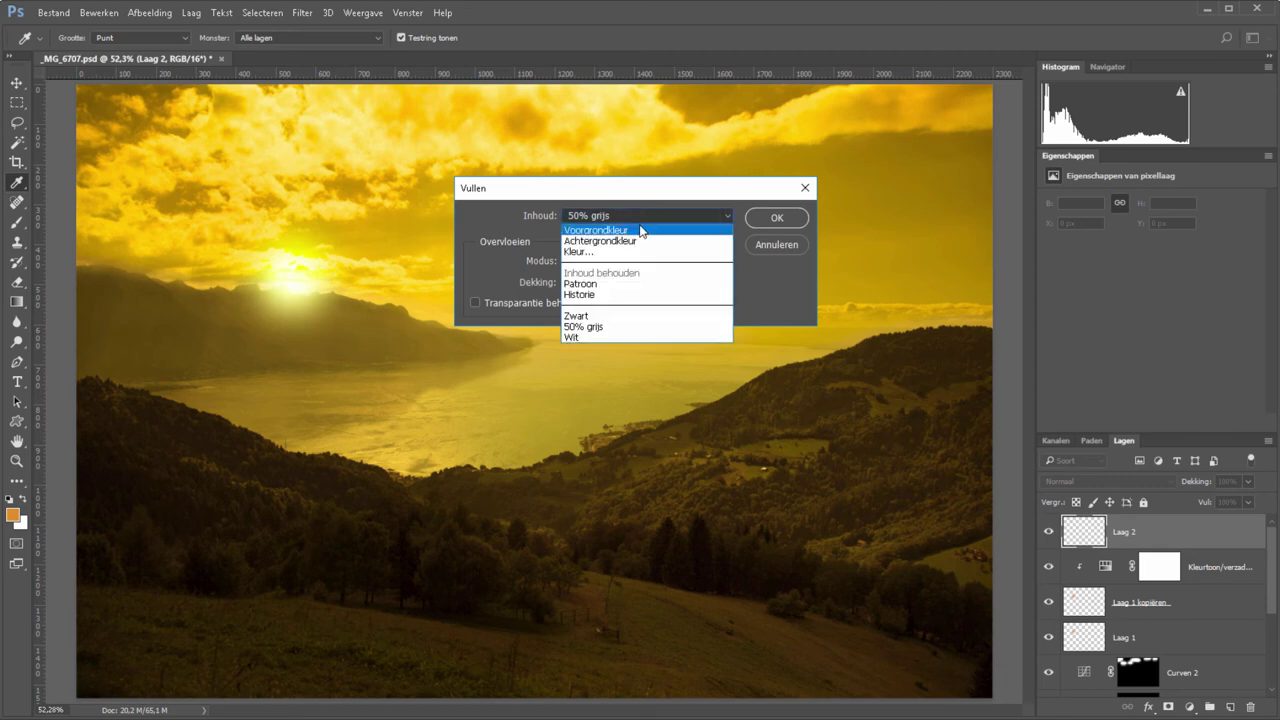
{"action": "left_click", "coordinate": [615, 331]}
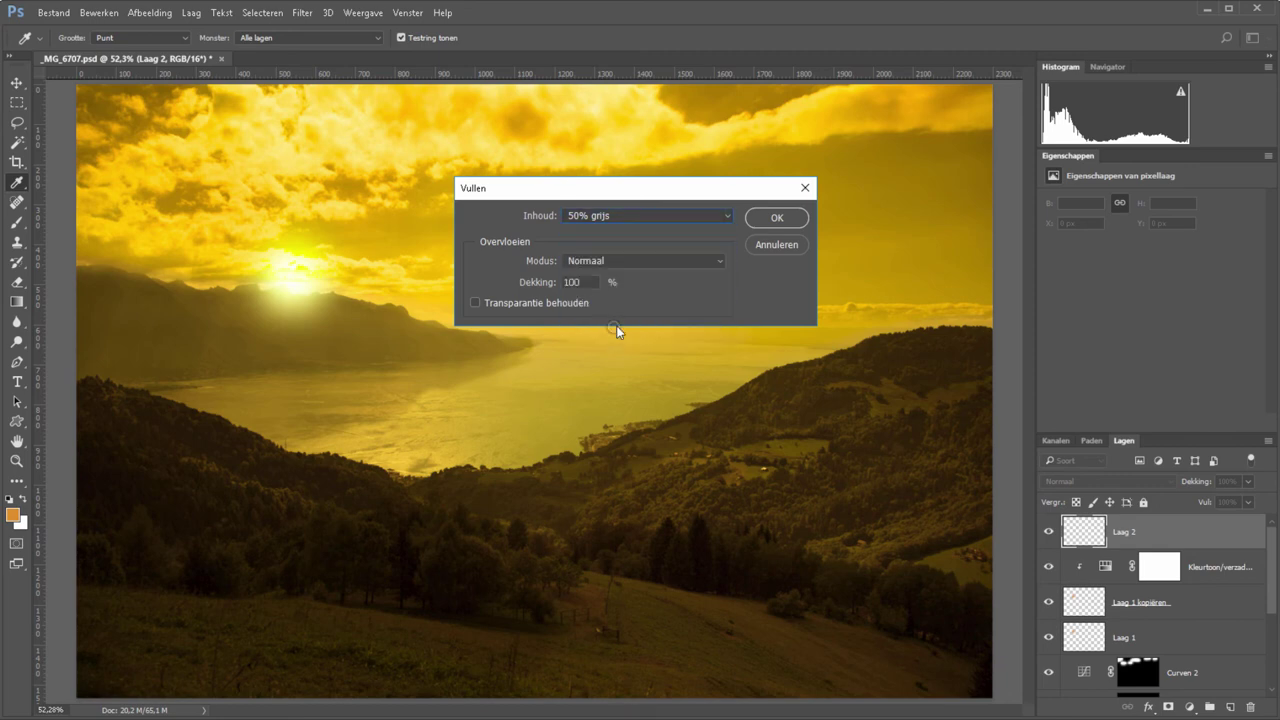
{"action": "left_click", "coordinate": [765, 218]}
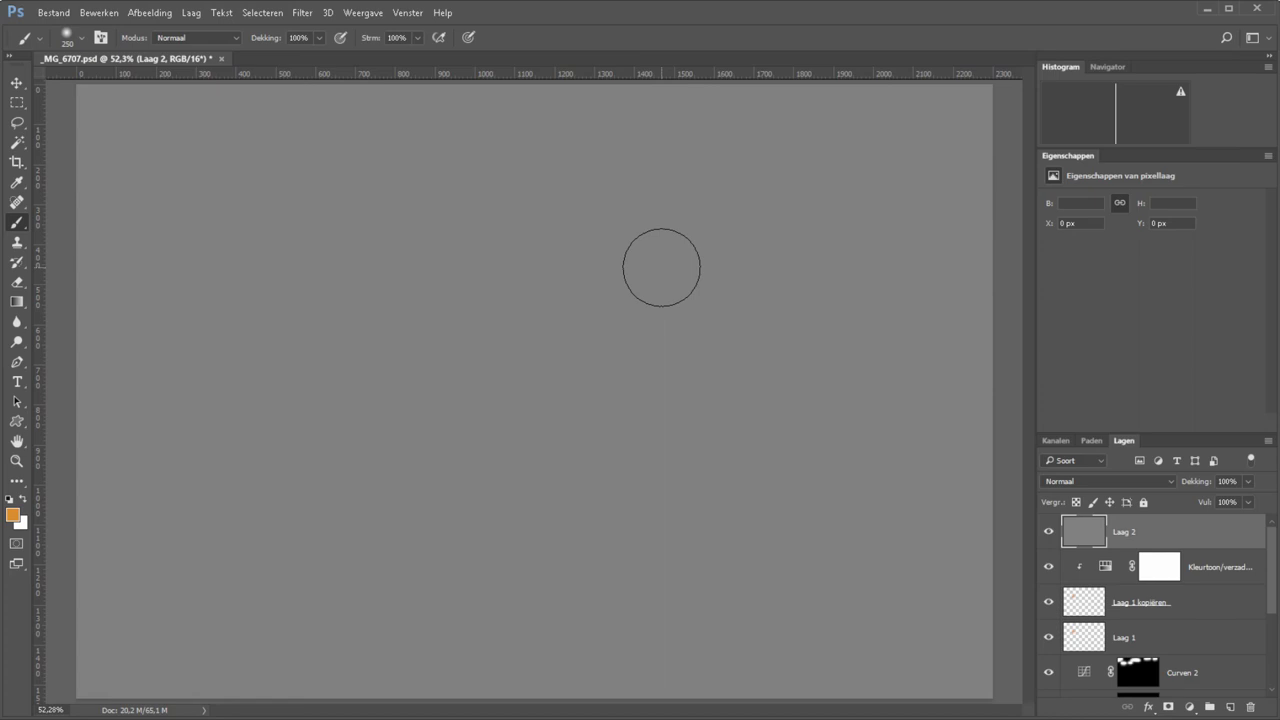
Apply Filter > Rendering > Zon with the 35 mm lens type at about 67% Helderheid.
{"action": "left_click", "coordinate": [302, 13]}
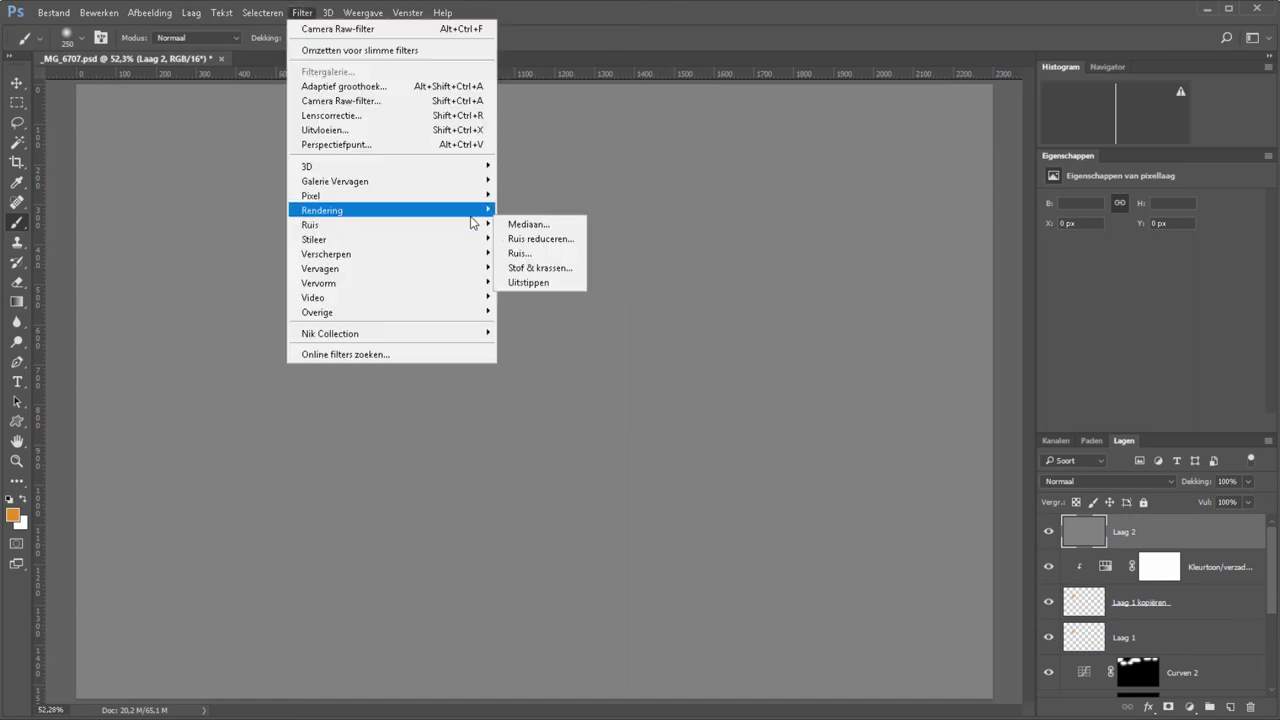
{"action": "mouse_move", "coordinate": [322, 210]}
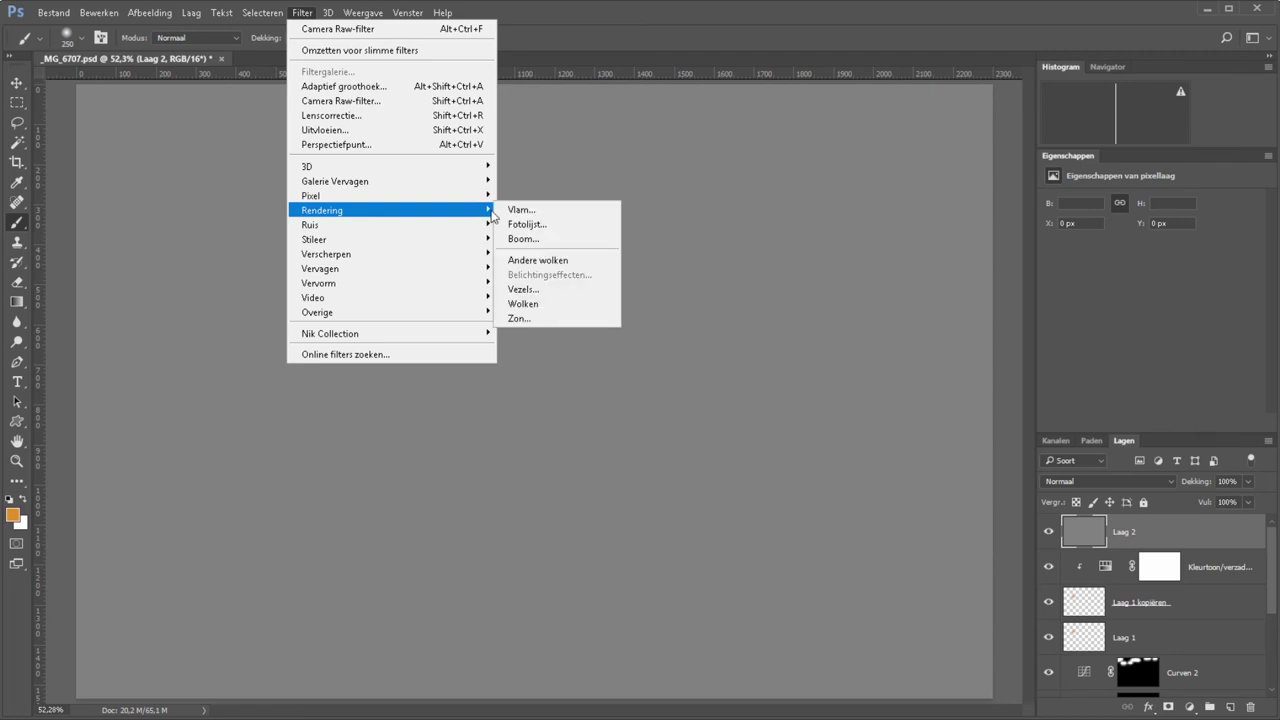
{"action": "left_click", "coordinate": [538, 316]}
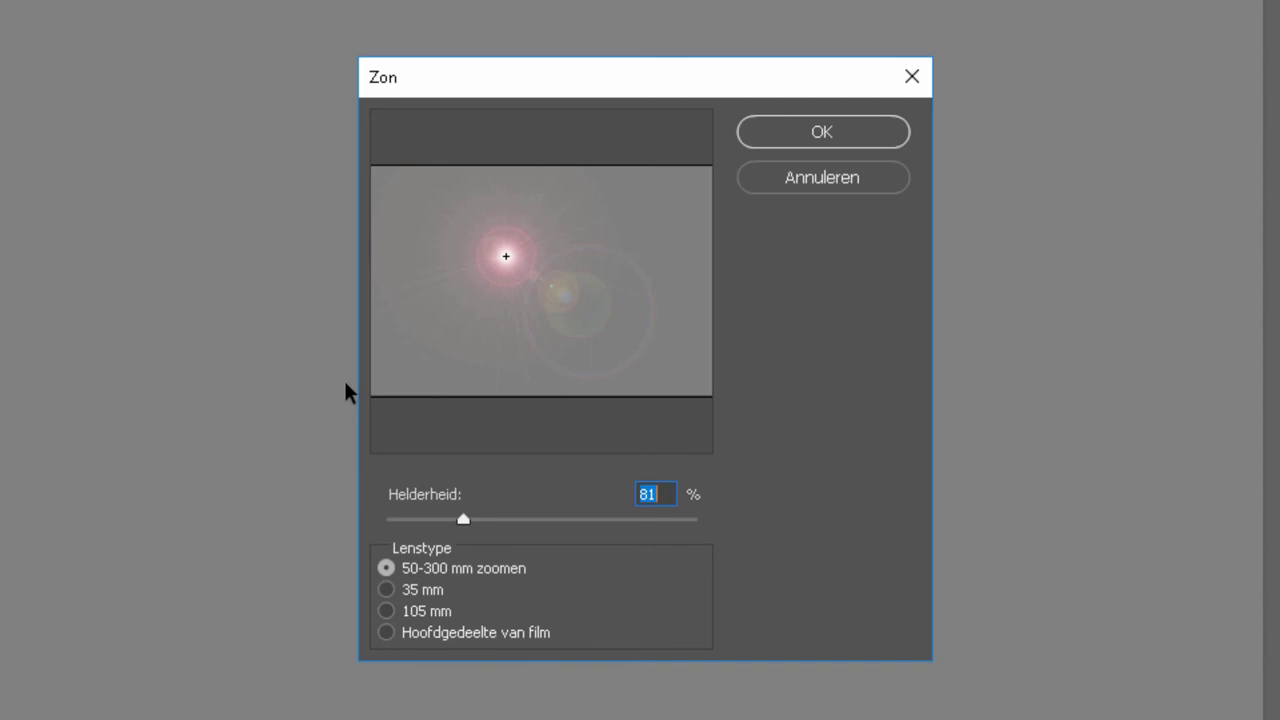
{"action": "left_click", "coordinate": [386, 590]}
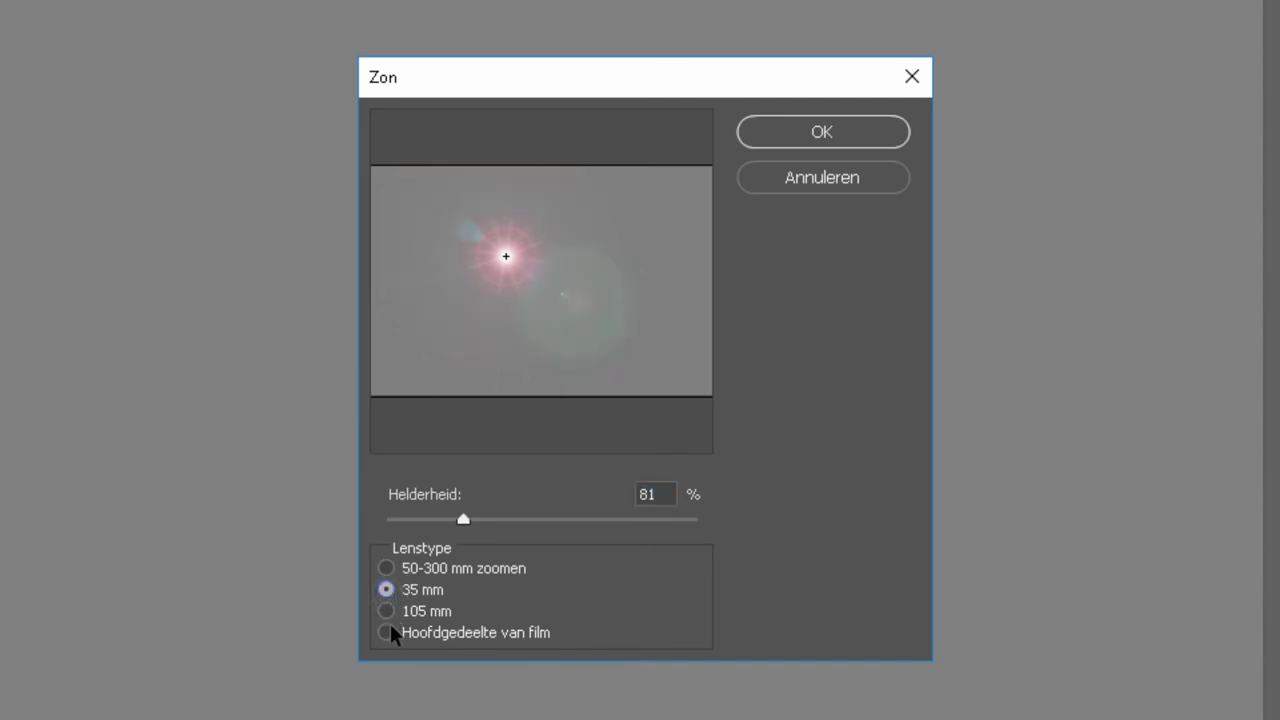
{"action": "left_click", "coordinate": [387, 612]}
{"action": "left_click", "coordinate": [386, 632]}
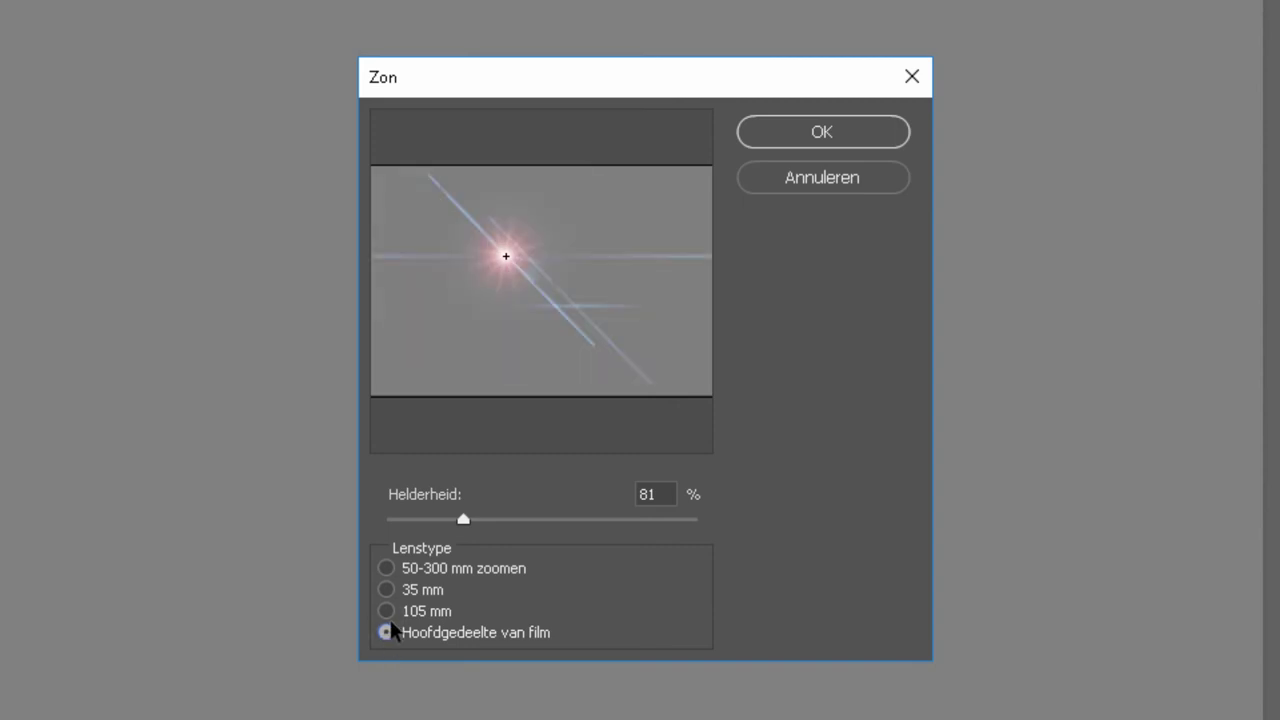
{"action": "left_click", "coordinate": [386, 590]}
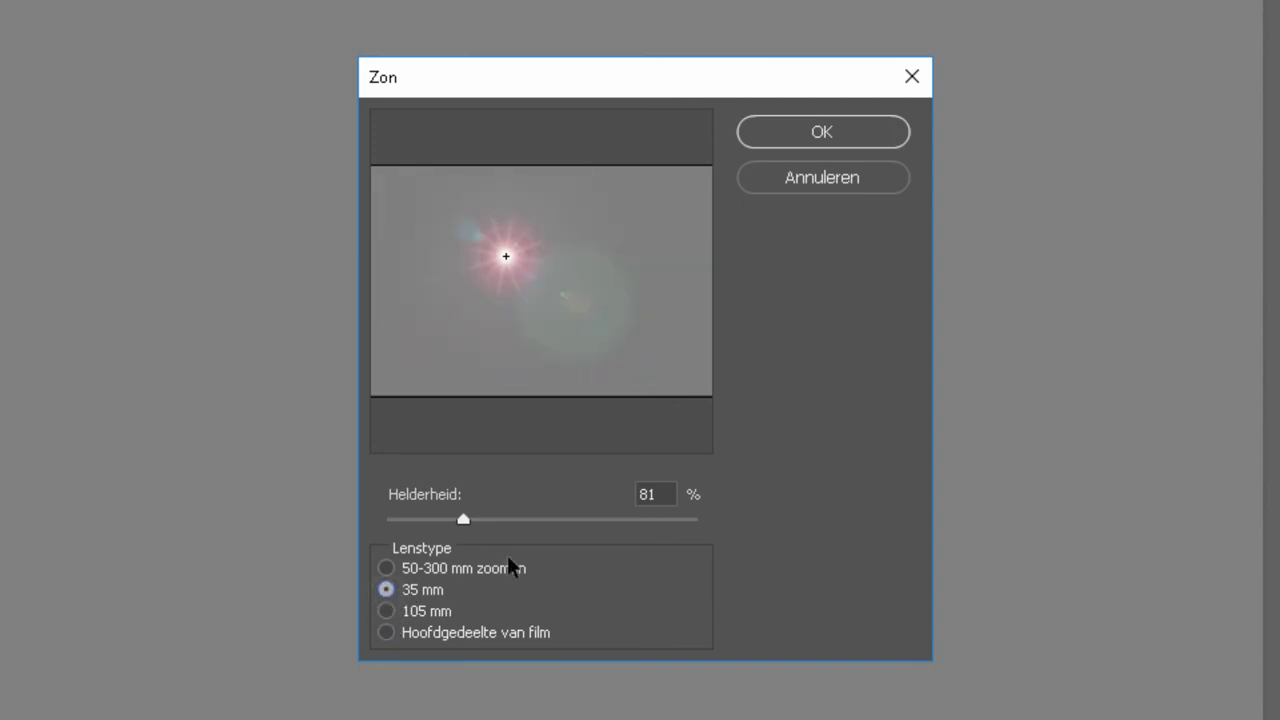
{"action": "left_click", "coordinate": [580, 519]}
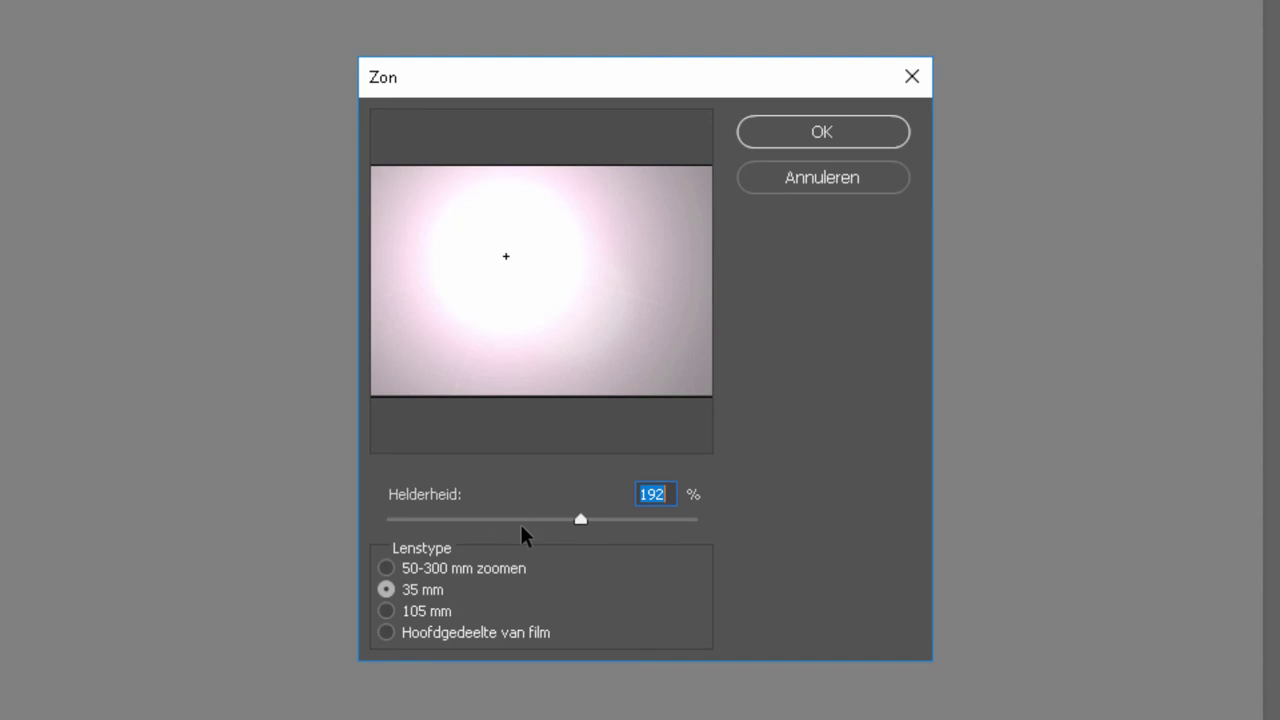
{"action": "left_click_drag", "start_coordinate": [540, 520], "coordinate": [449, 520]}
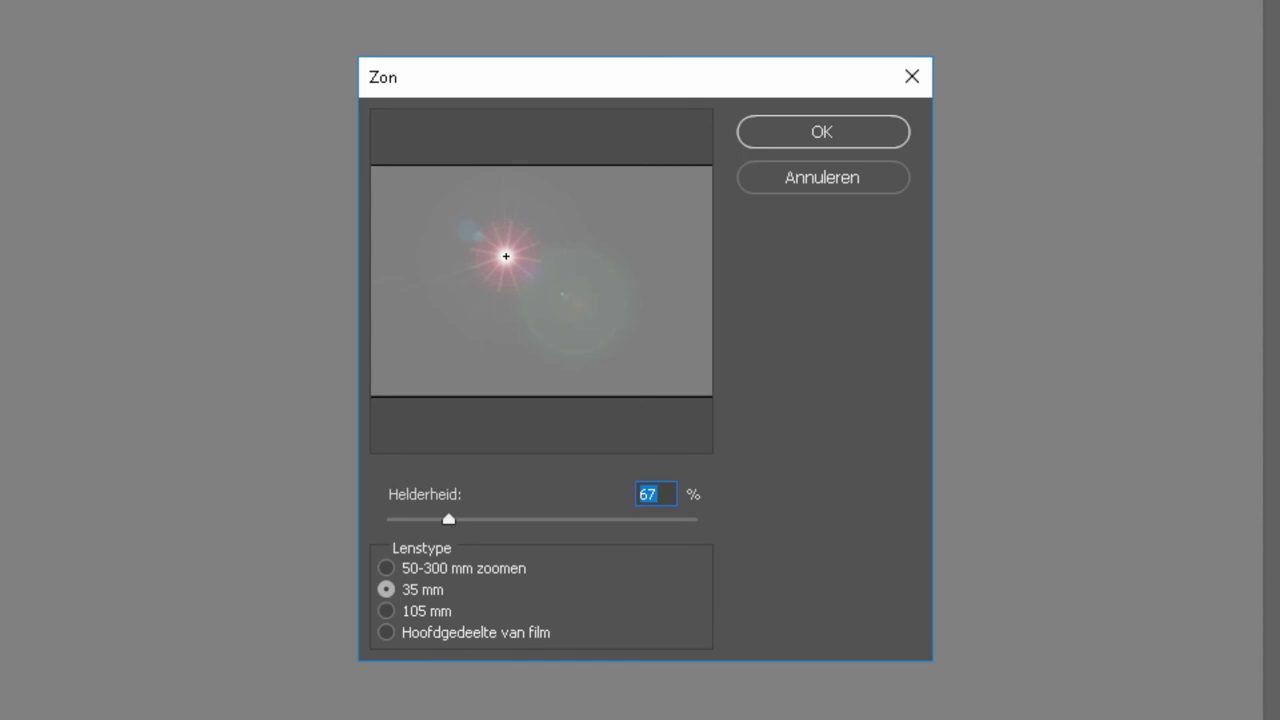
{"action": "left_click", "coordinate": [822, 131]}
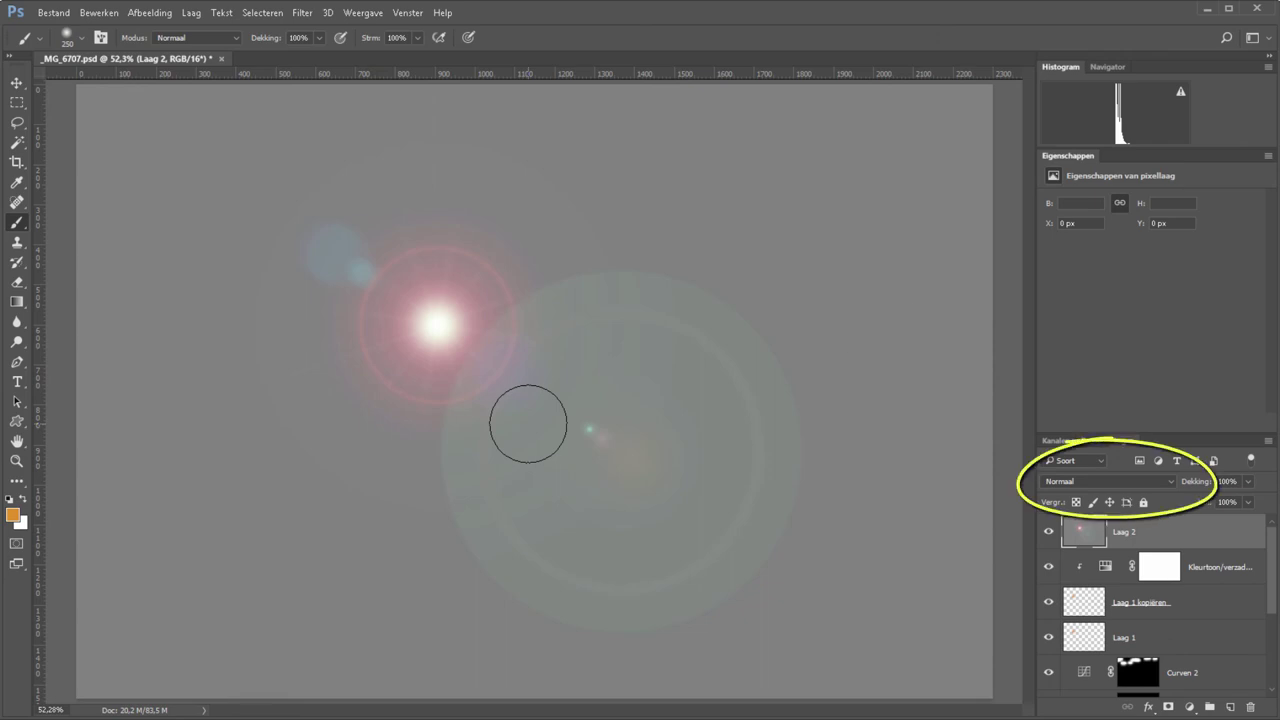
Set Laag 2 to Bedekken and move the flare −343 px, −119 px onto the sun glow.
{"action": "left_click", "coordinate": [1091, 482]}
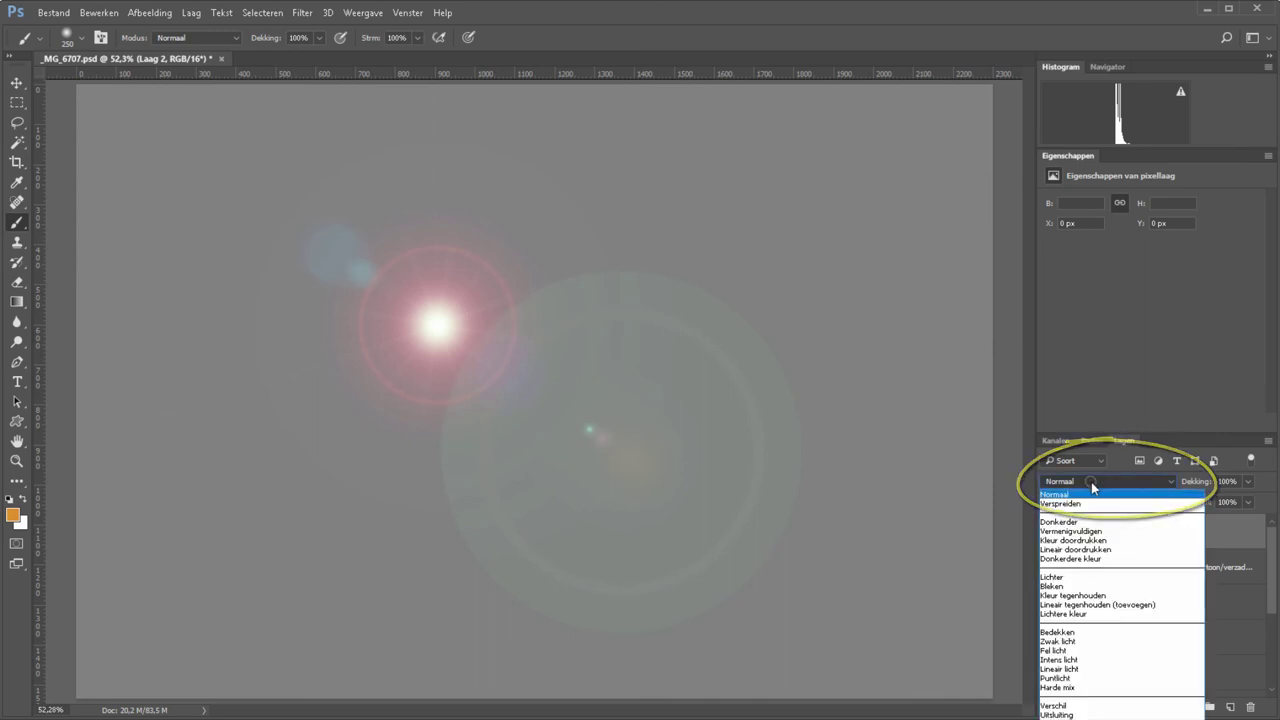
{"action": "left_click", "coordinate": [1057, 632]}
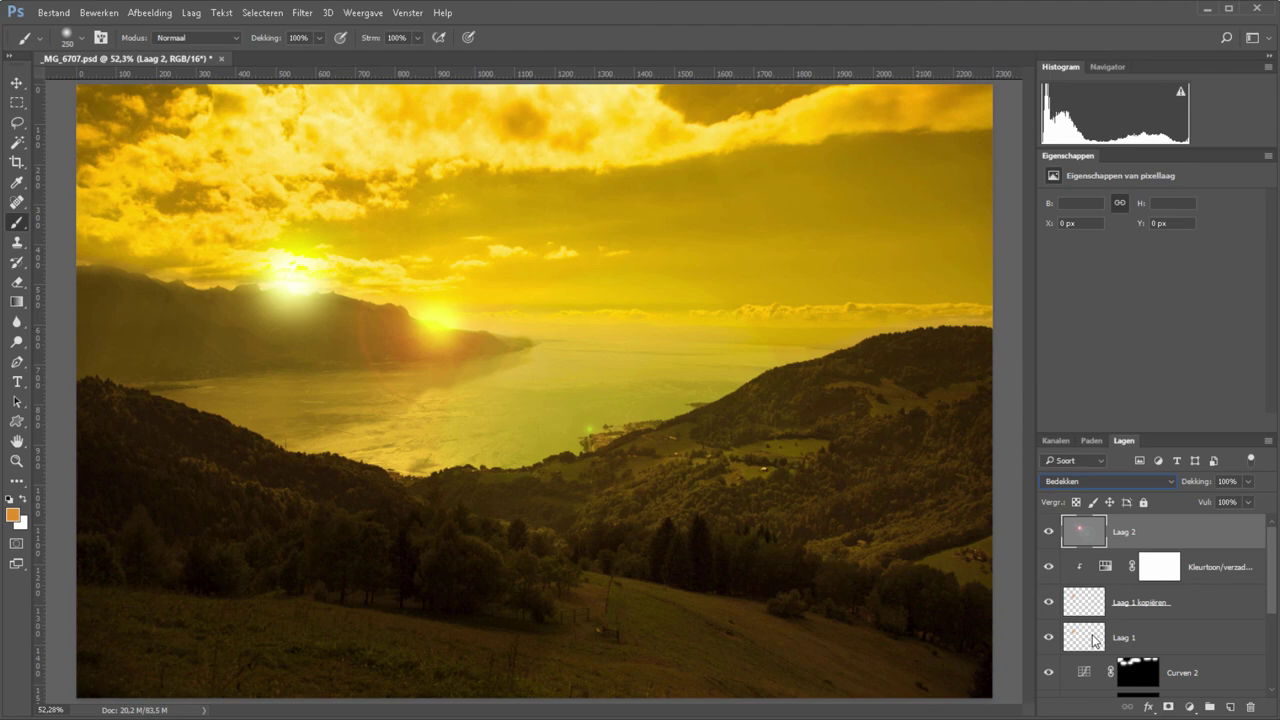
{"action": "left_click", "coordinate": [17, 84]}
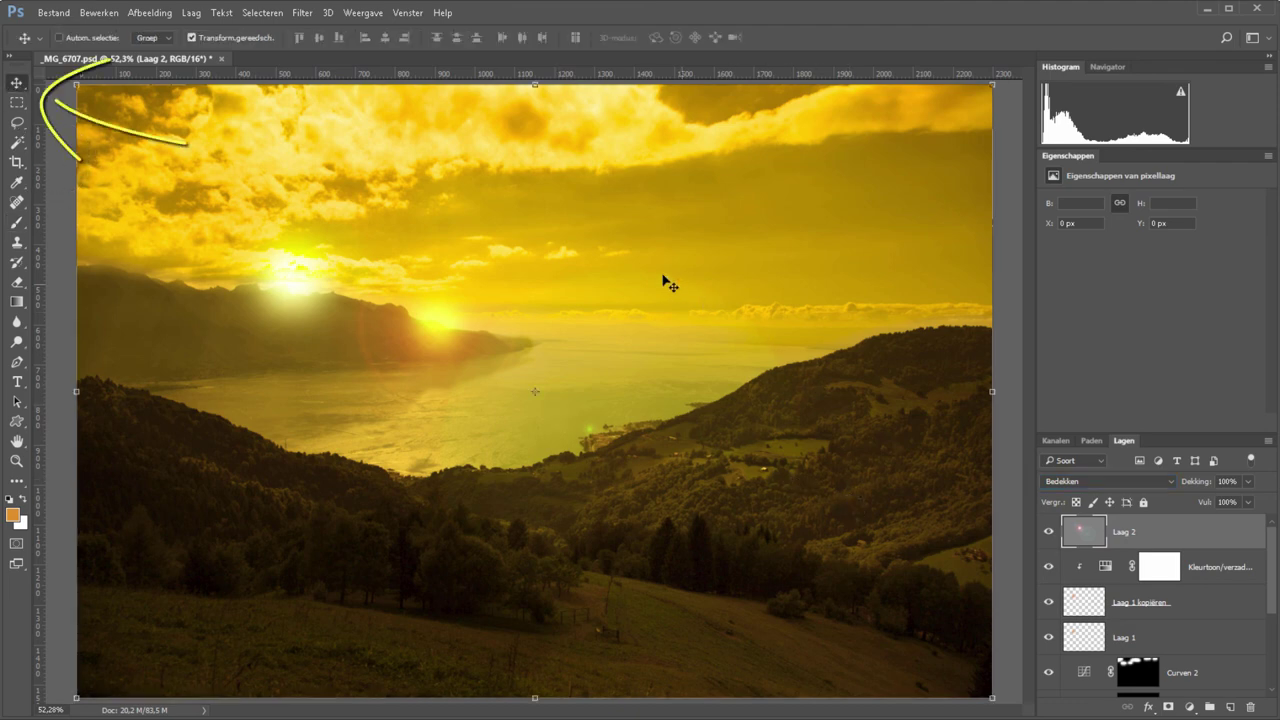
{"action": "left_click_drag", "start_coordinate": [443, 338], "coordinate": [311, 290]}
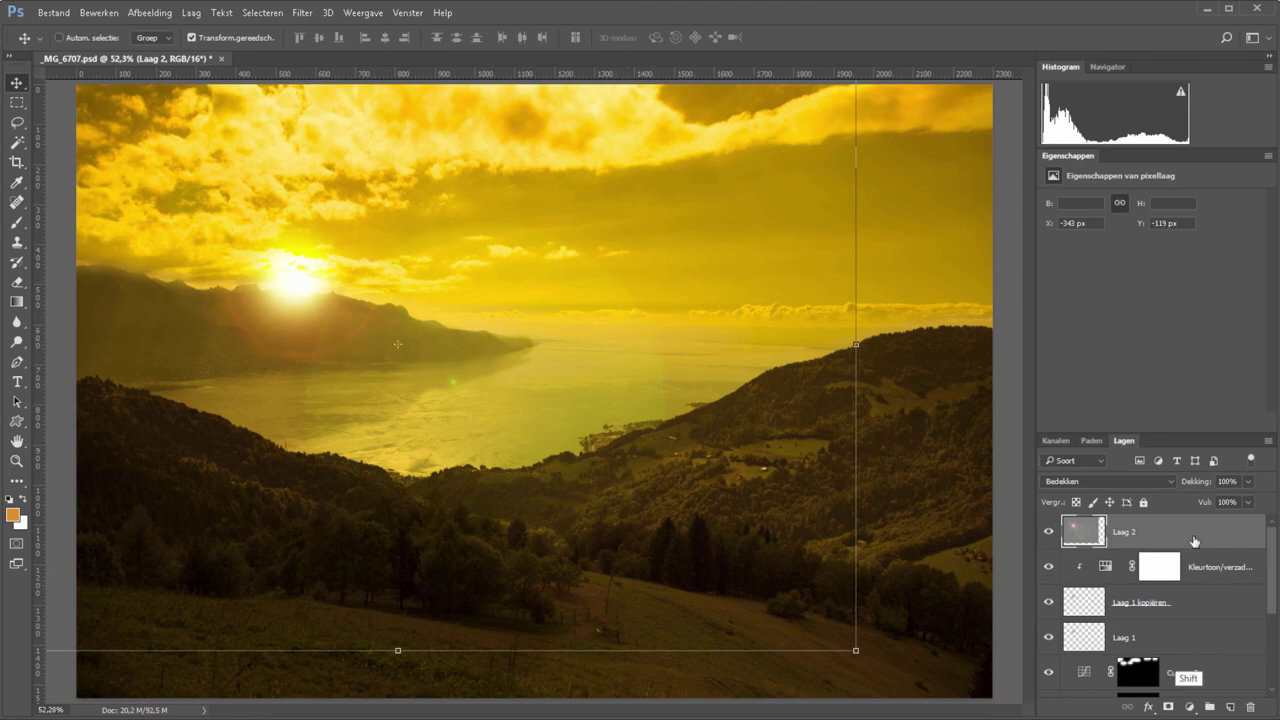
Group Laag 2 through Laag 1 into Groep 1, add a layer mask, and zoom onto the sun.
{"action": "left_click", "coordinate": [1190, 642], "text": "shift"}
{"action": "key", "text": "ctrl+g"}
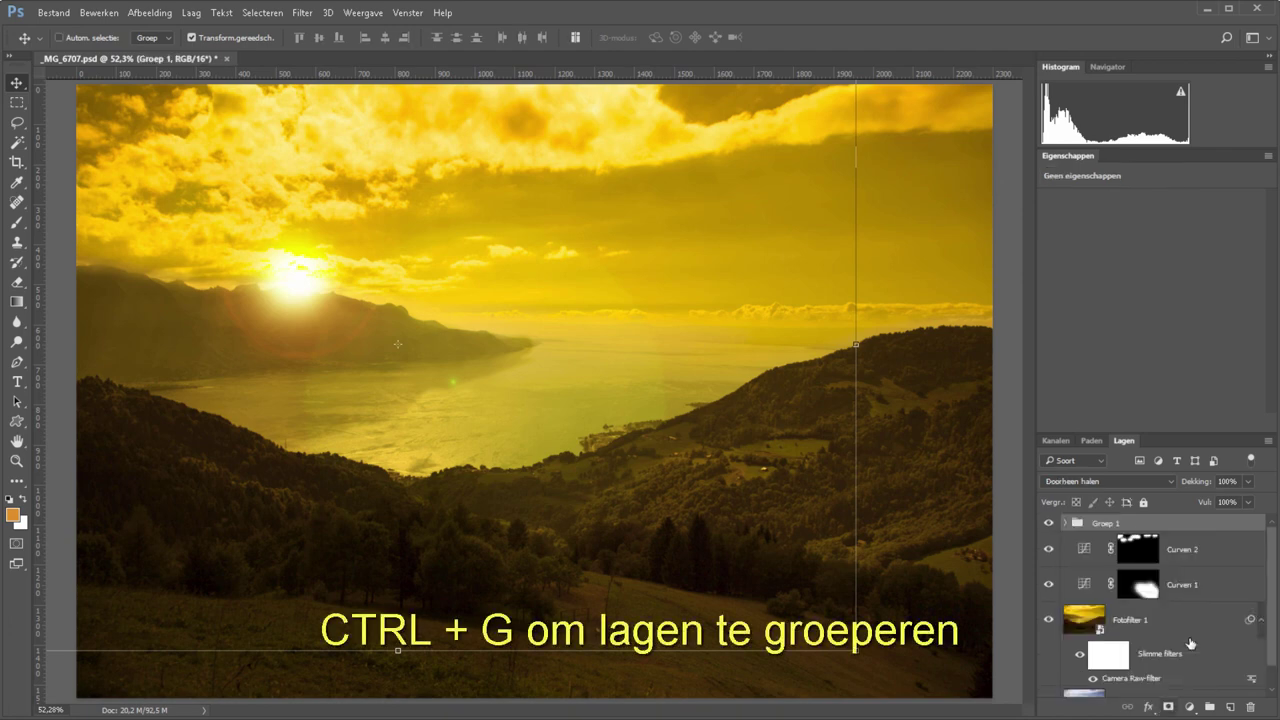
{"action": "left_click", "coordinate": [1167, 707]}
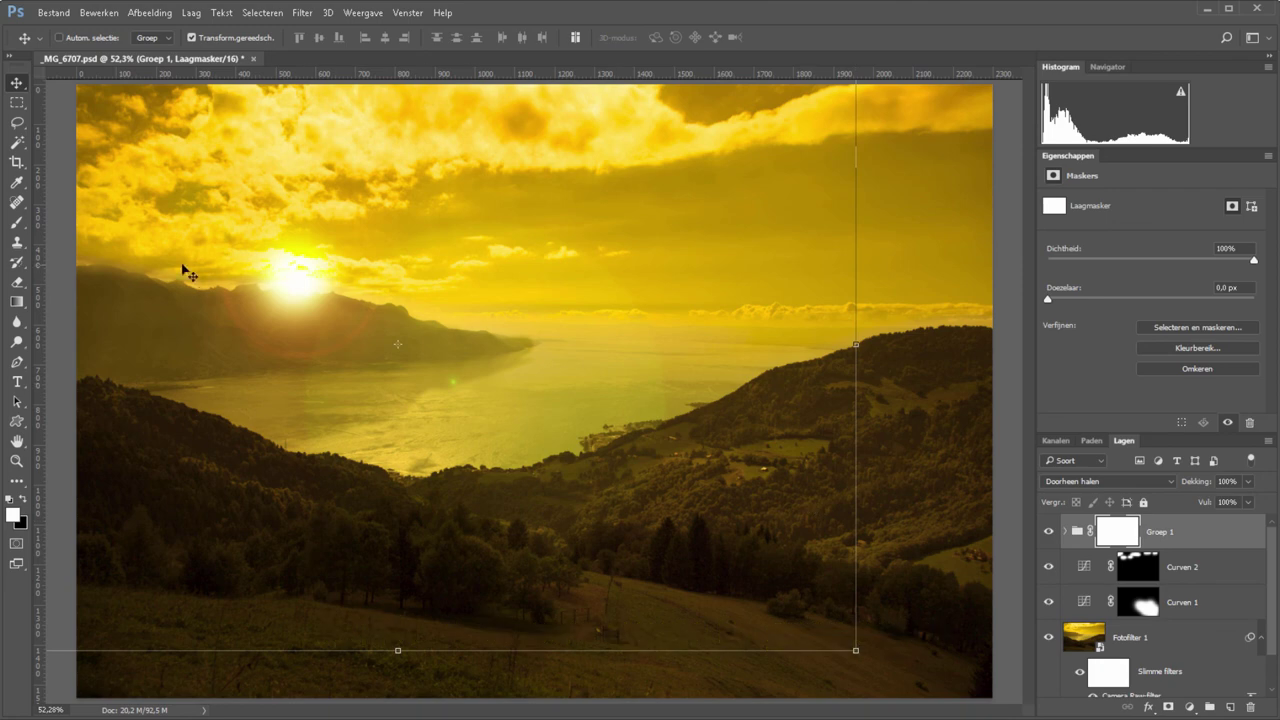
{"action": "key", "text": "z"}
{"action": "left_click_drag", "start_coordinate": [597, 253], "coordinate": [316, 307]}
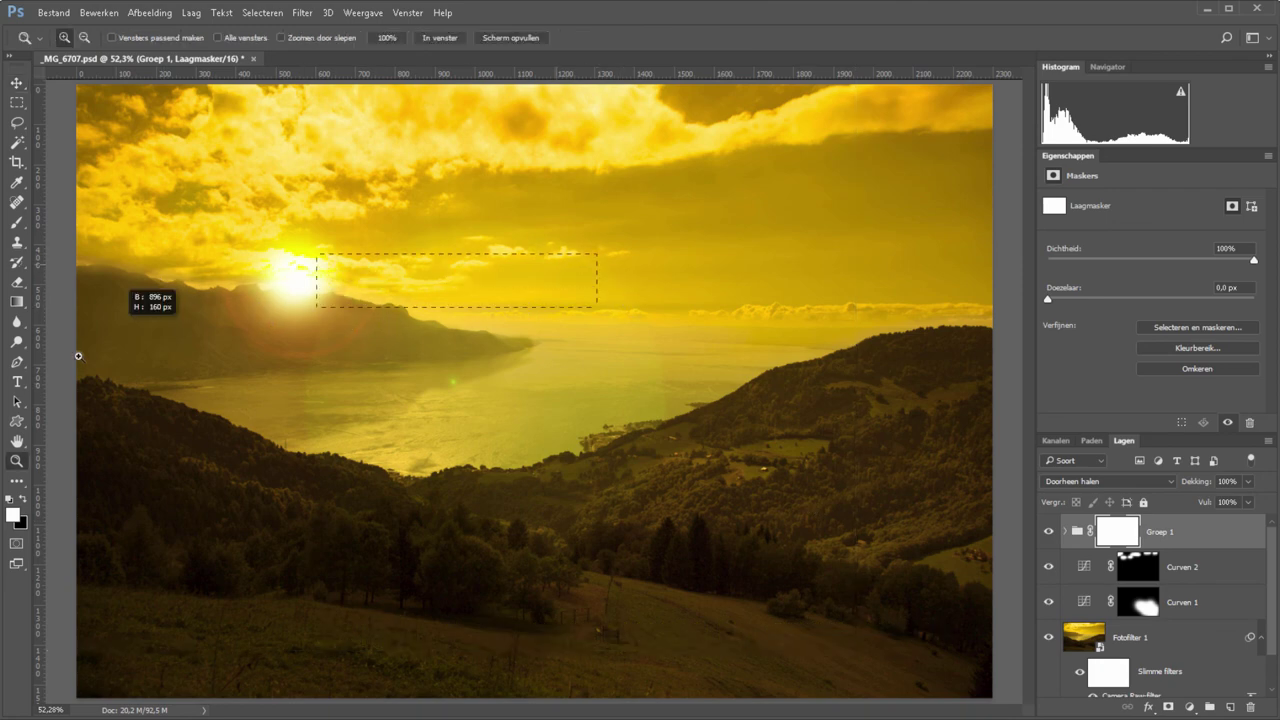
{"action": "left_click_drag", "start_coordinate": [78, 355], "coordinate": [30, 455]}
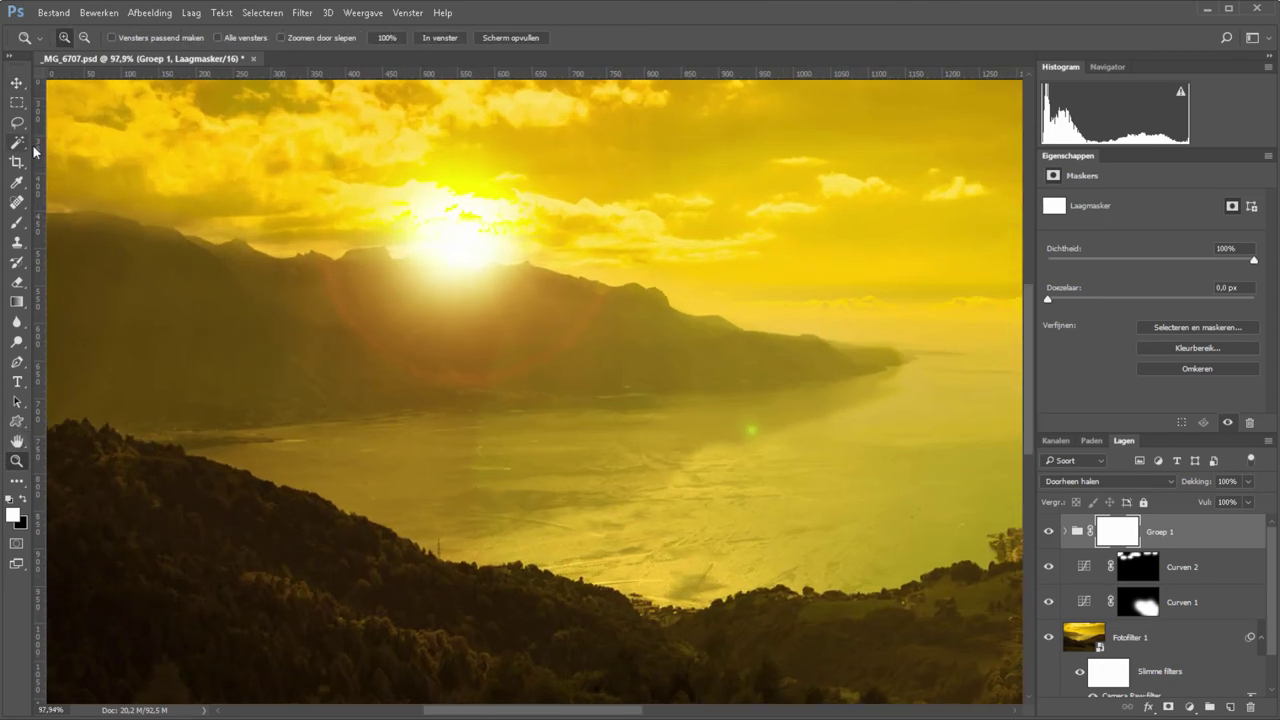
Paint the mask with a 117 px black brush at 50% opacity over the left mountains.
{"action": "left_click", "coordinate": [17, 222]}
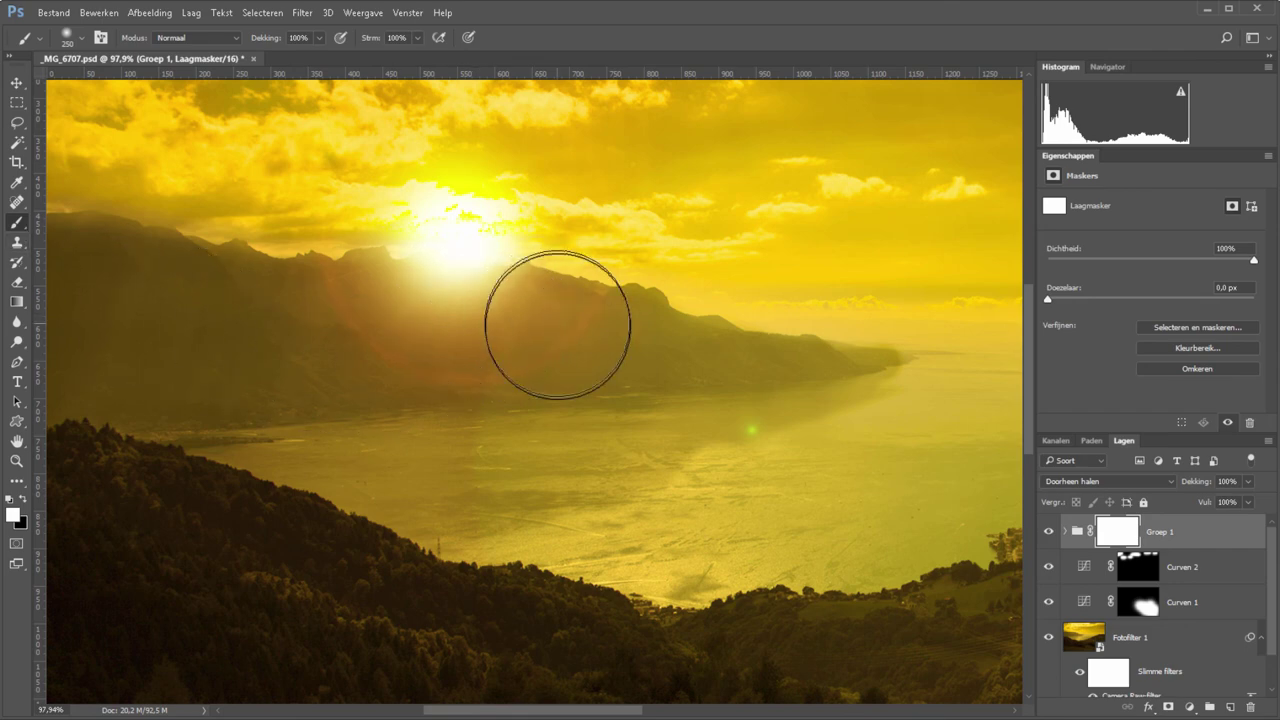
{"action": "right_click", "coordinate": [564, 328]}
{"action": "left_click", "coordinate": [710, 343]}
{"action": "type", "text": "117"}
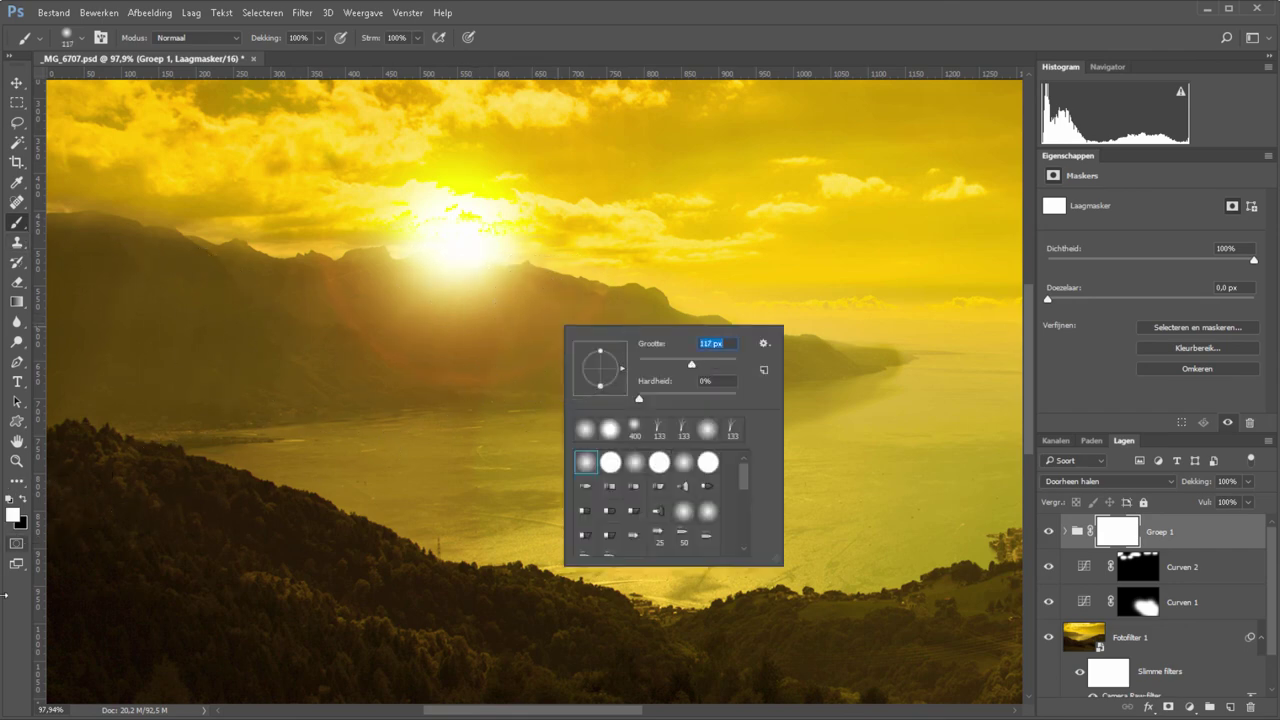
{"action": "key", "text": "Return"}
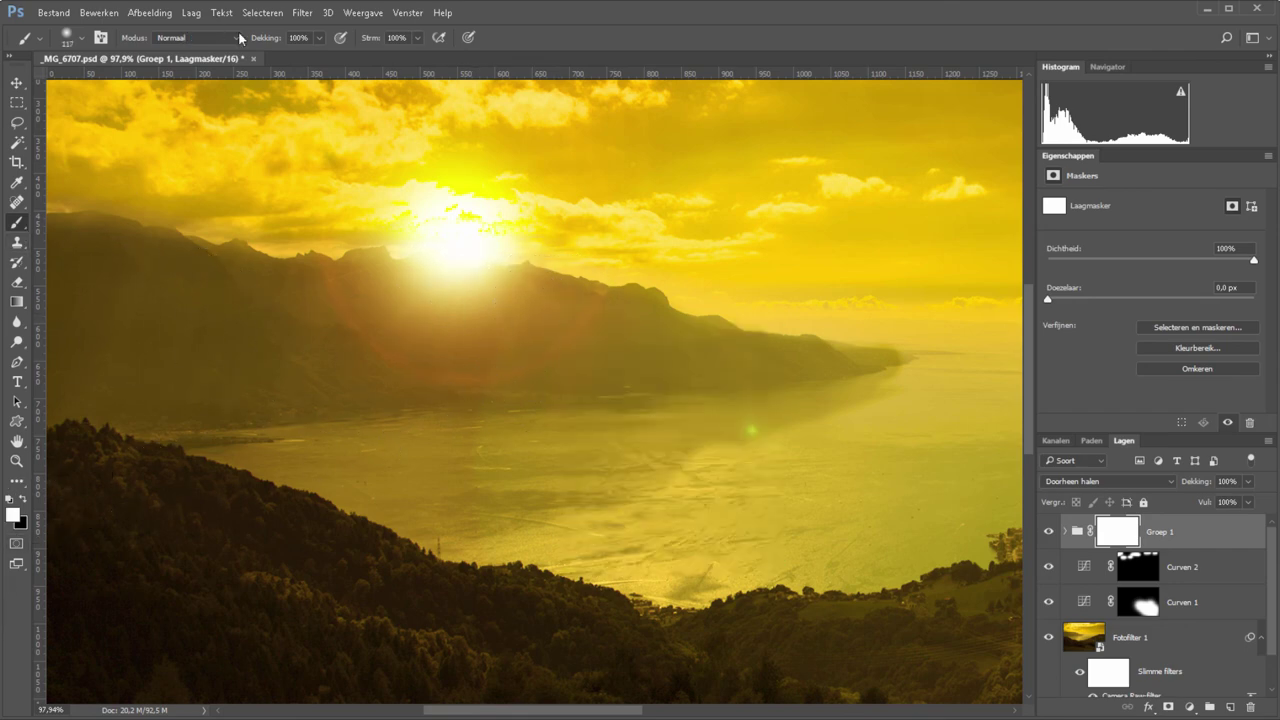
{"action": "key", "text": "5"}
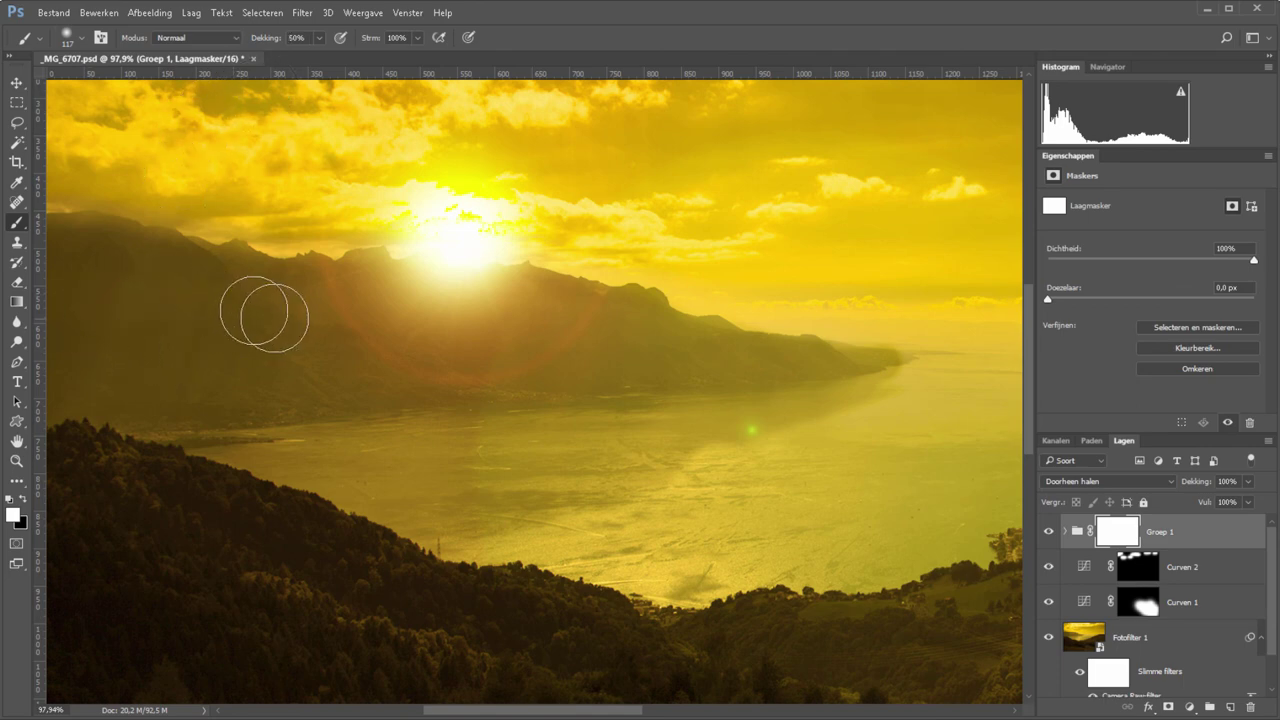
{"action": "left_click", "coordinate": [22, 499]}
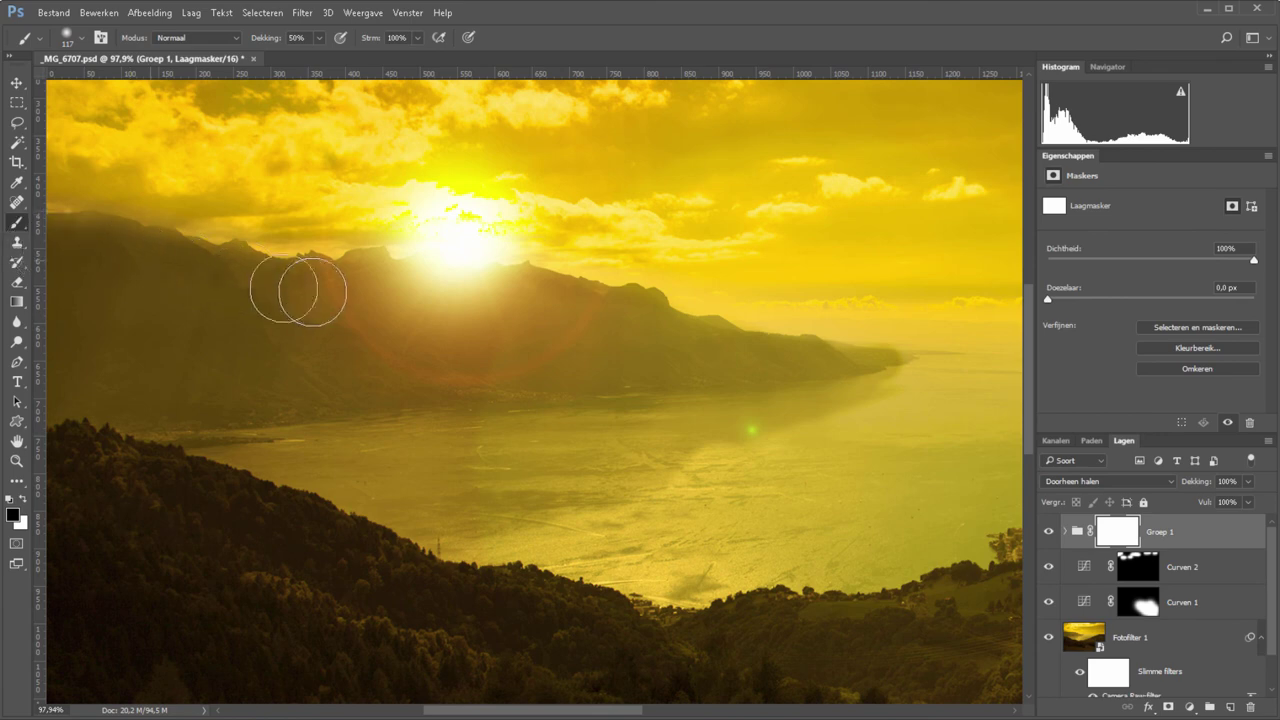
{"action": "left_click_drag", "start_coordinate": [298, 290], "coordinate": [820, 372]}
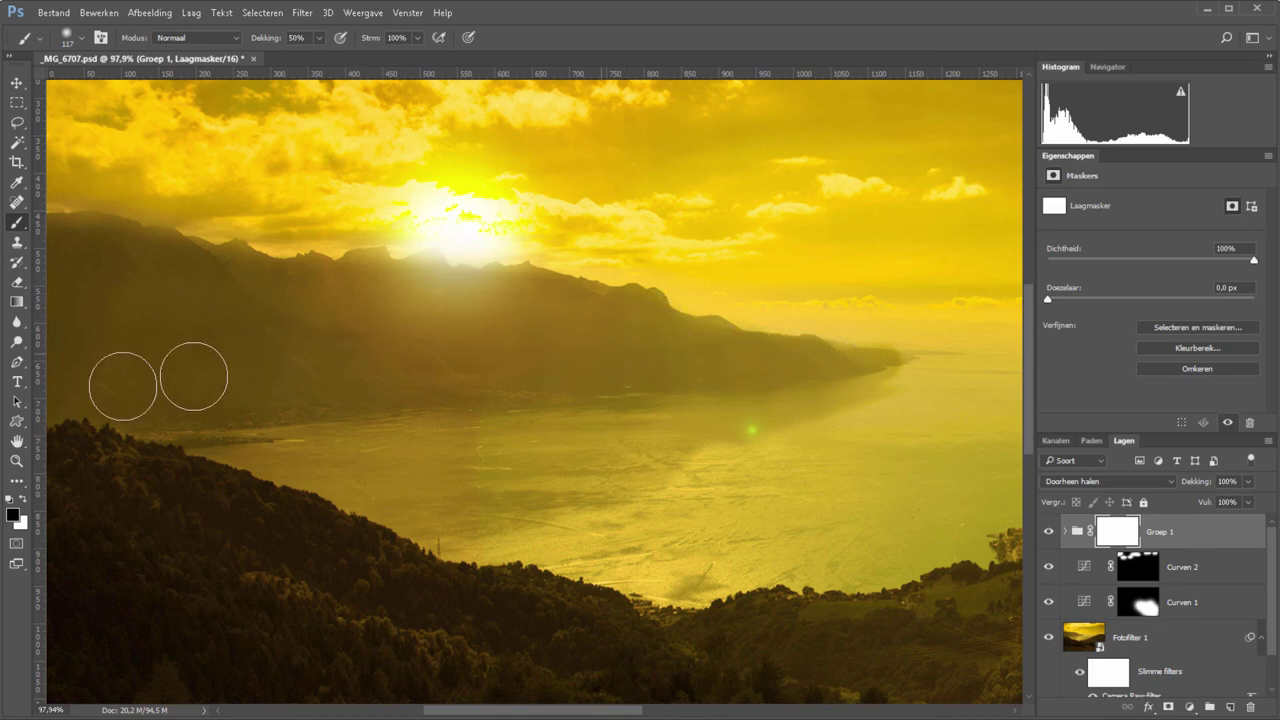
{"action": "left_click_drag", "start_coordinate": [193, 376], "coordinate": [127, 389]}
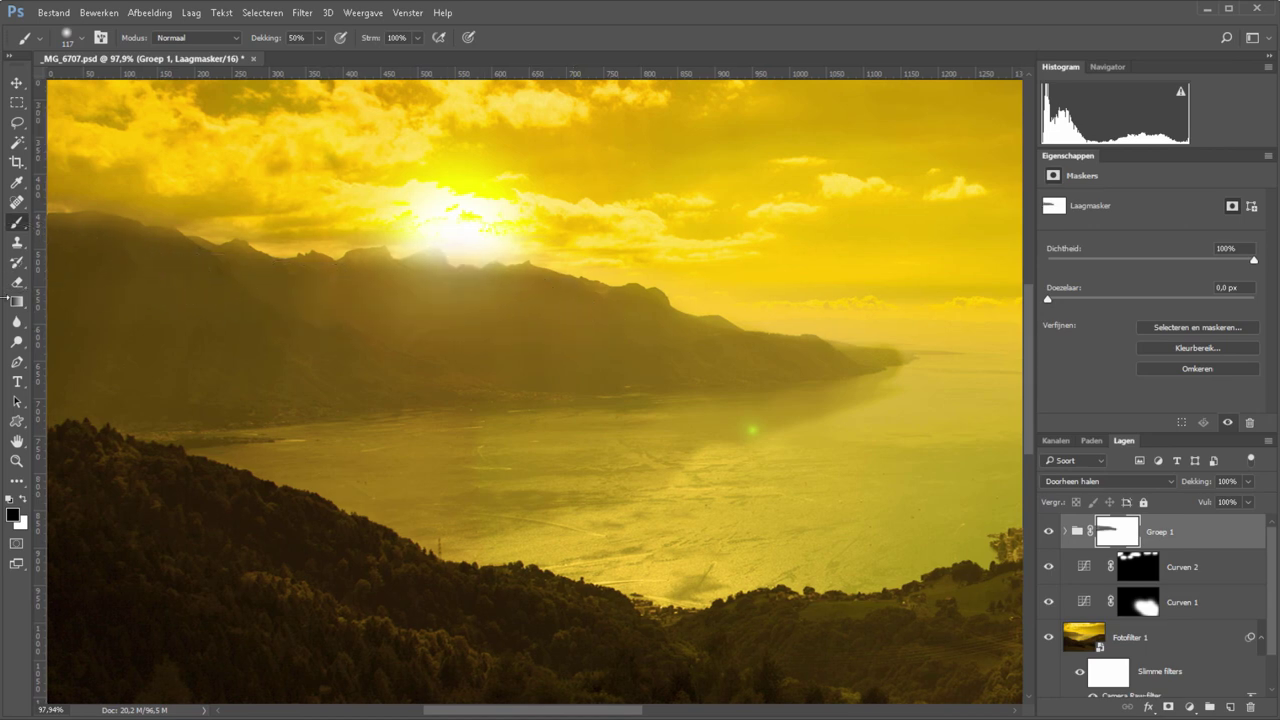
{"action": "key", "text": "ctrl+0"}
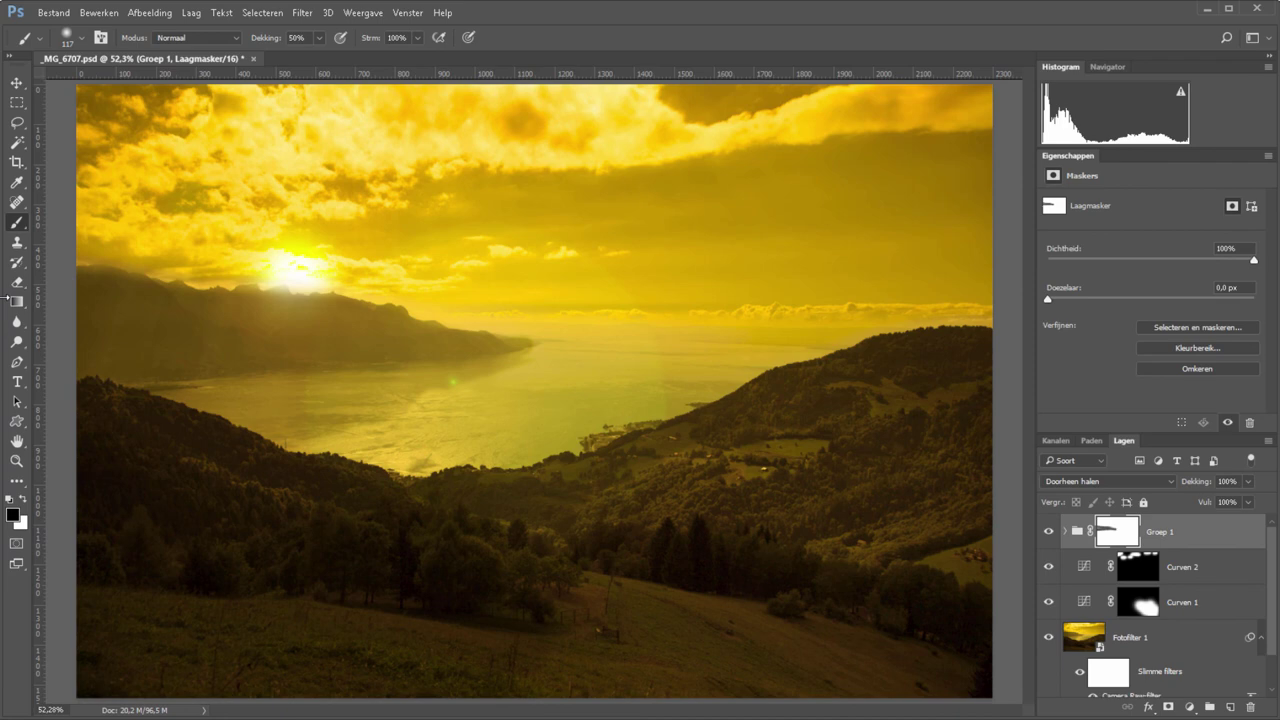
{"action": "scroll", "coordinate": [1150, 600], "scroll_direction": "down", "scroll_amount": 2}
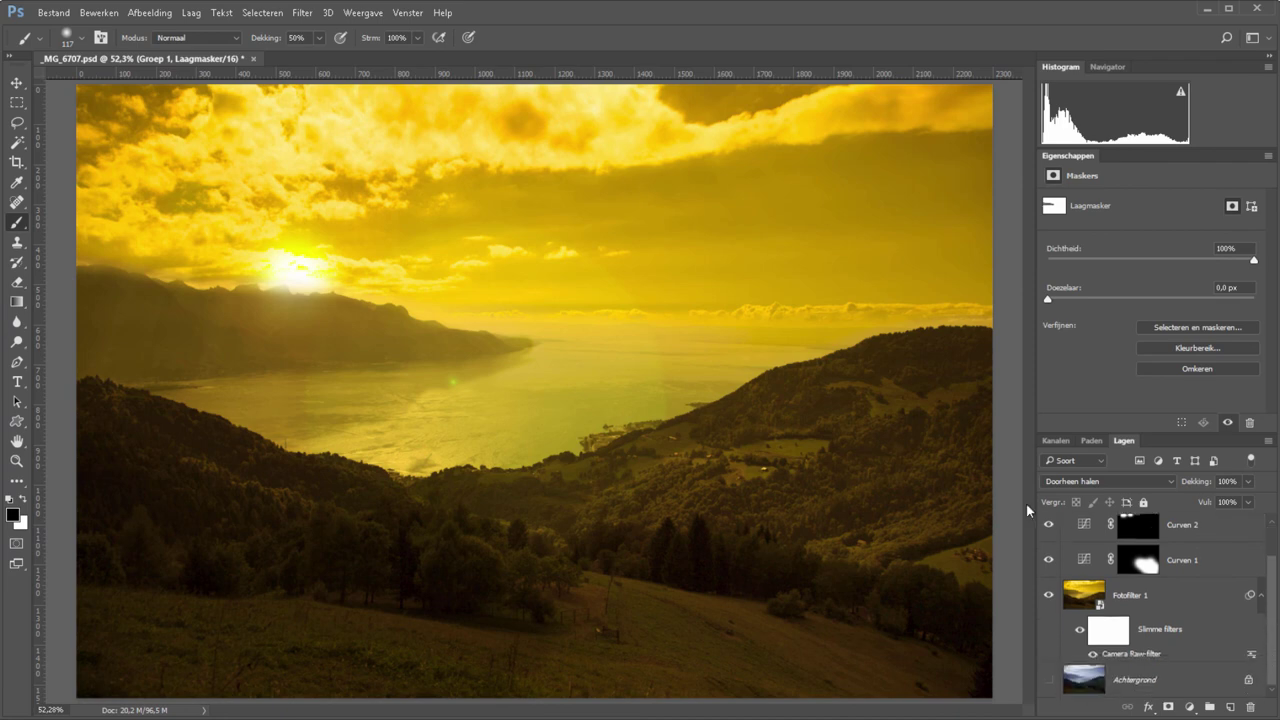
{"action": "left_click", "coordinate": [1049, 681], "text": "alt"}
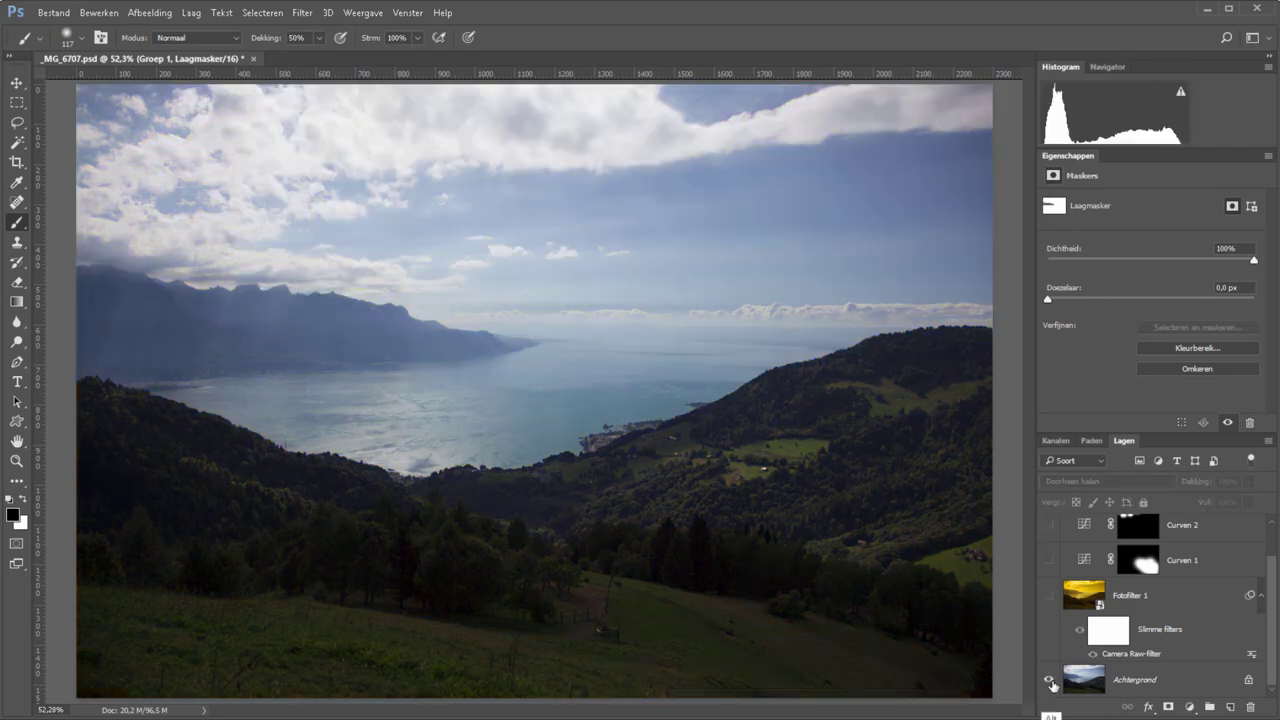
{"action": "left_click", "coordinate": [1049, 681], "text": "alt"}
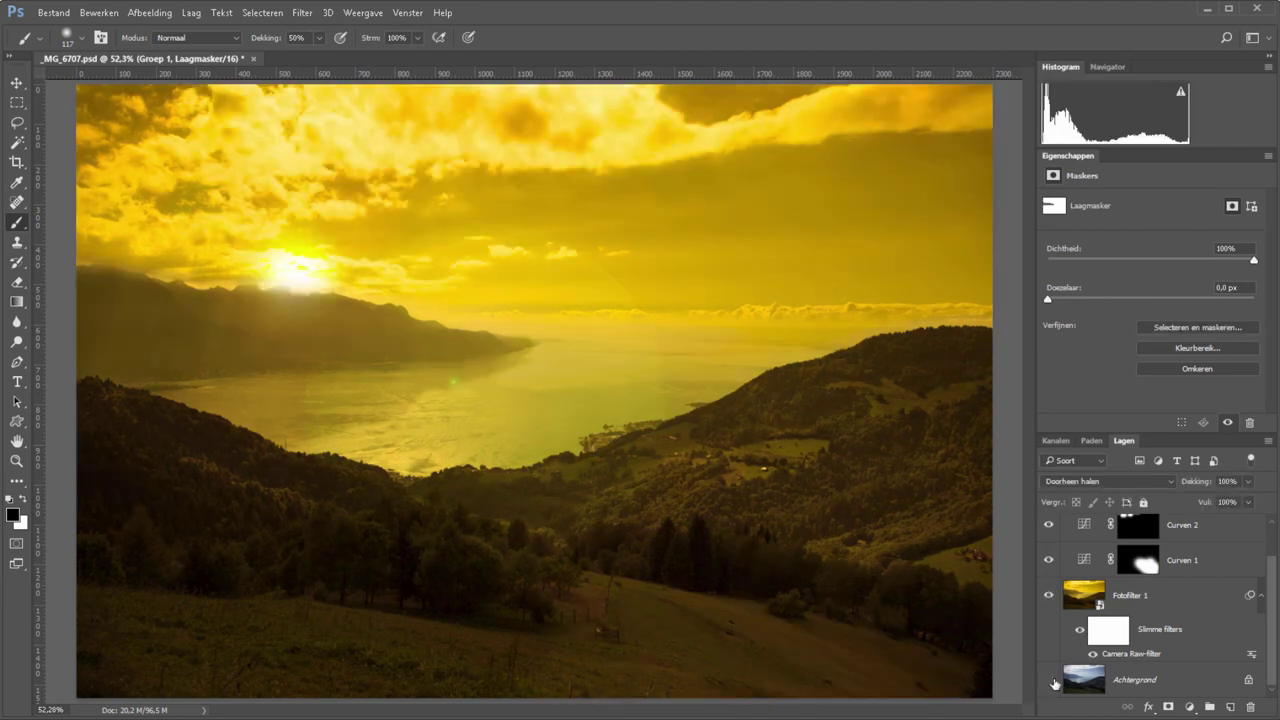